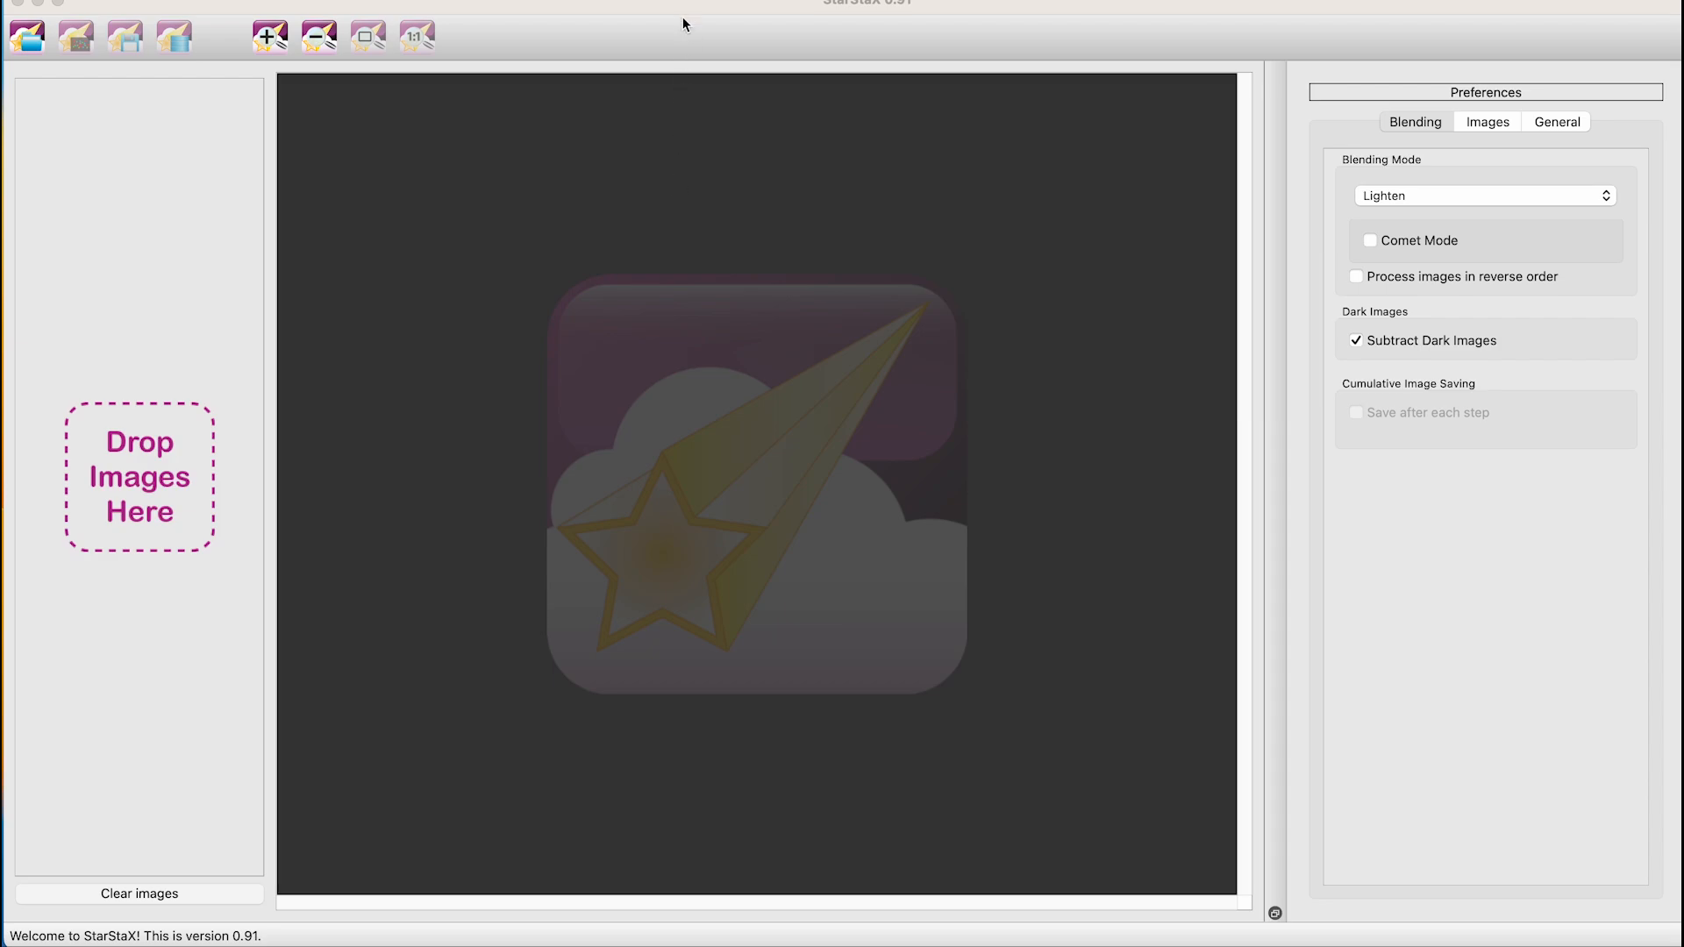
Step: Load the image series DSC02747.JPG to DSC03235.JPG into StarStaX and blend it in Lighten mode
{"action": "left_click", "coordinate": [686, 47]}
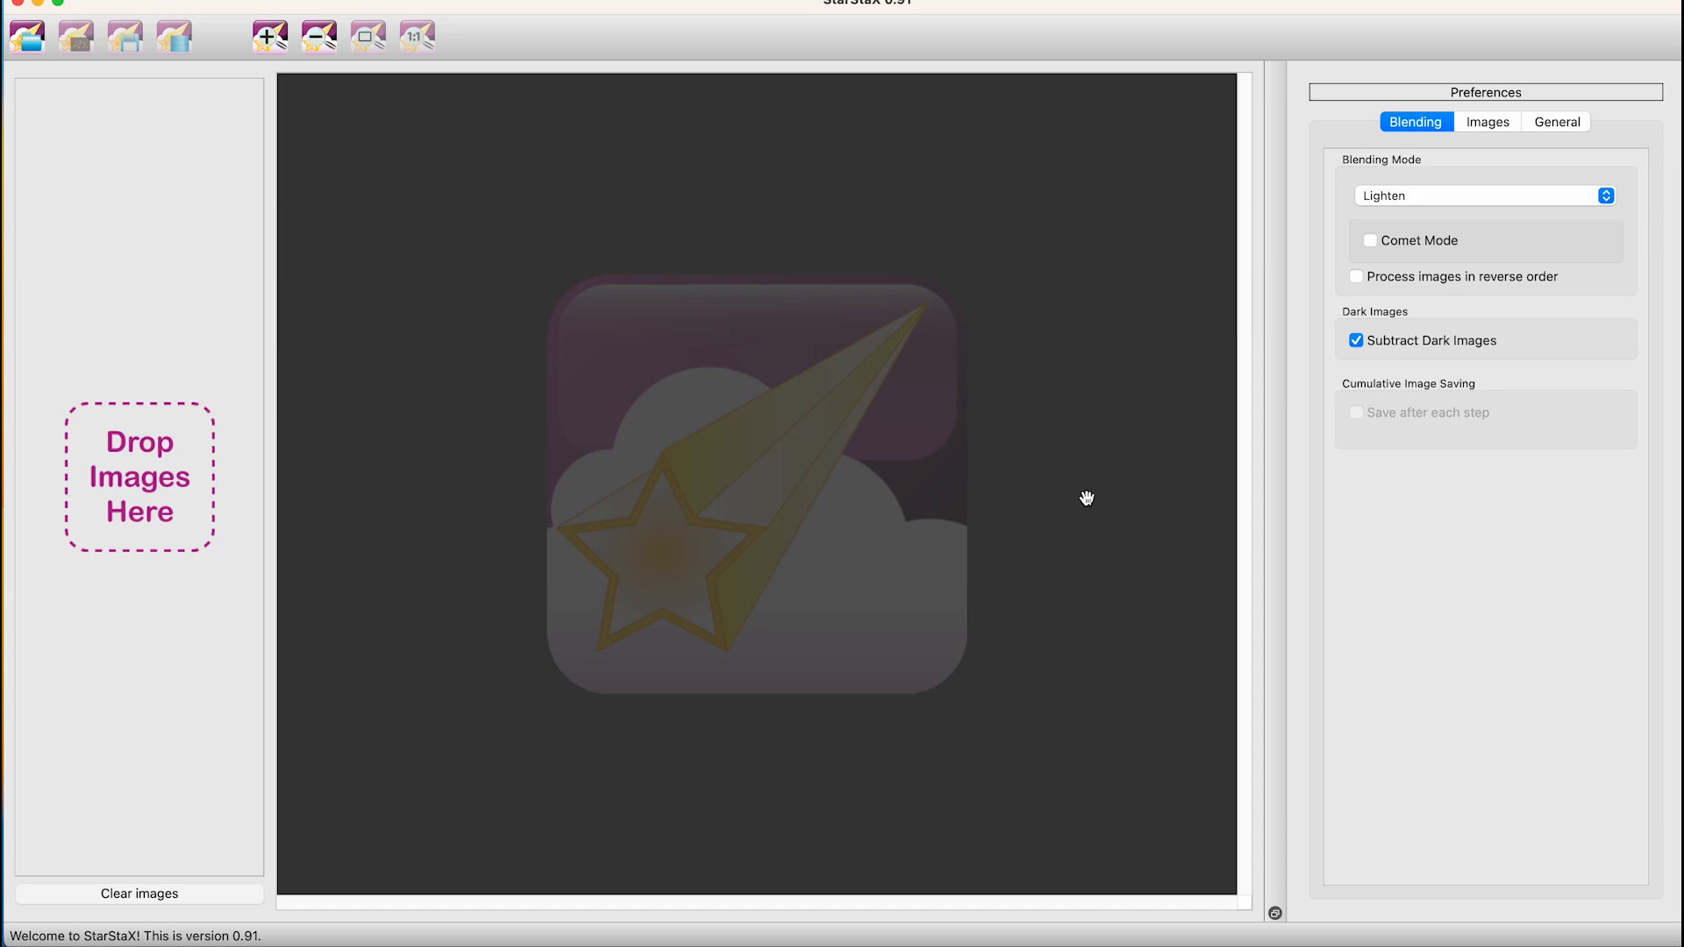
{"action": "left_click_drag", "start_coordinate": [1074, 417], "coordinate": [104, 504]}
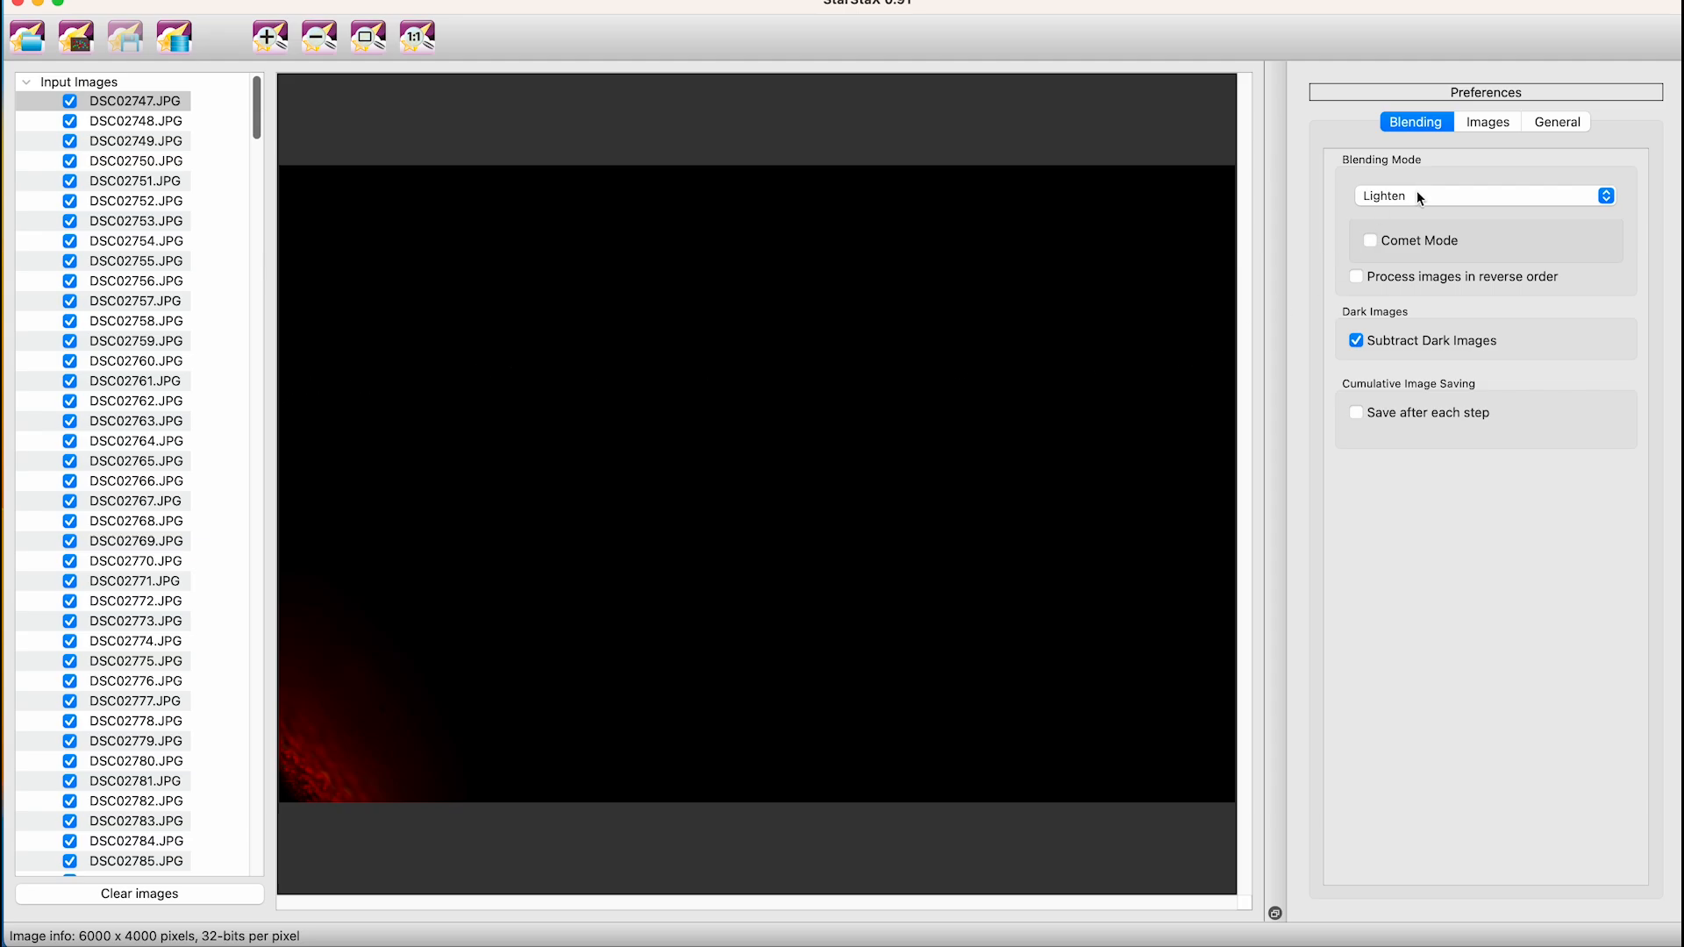
{"action": "mouse_move", "coordinate": [1413, 198]}
{"action": "left_click", "coordinate": [188, 0]}
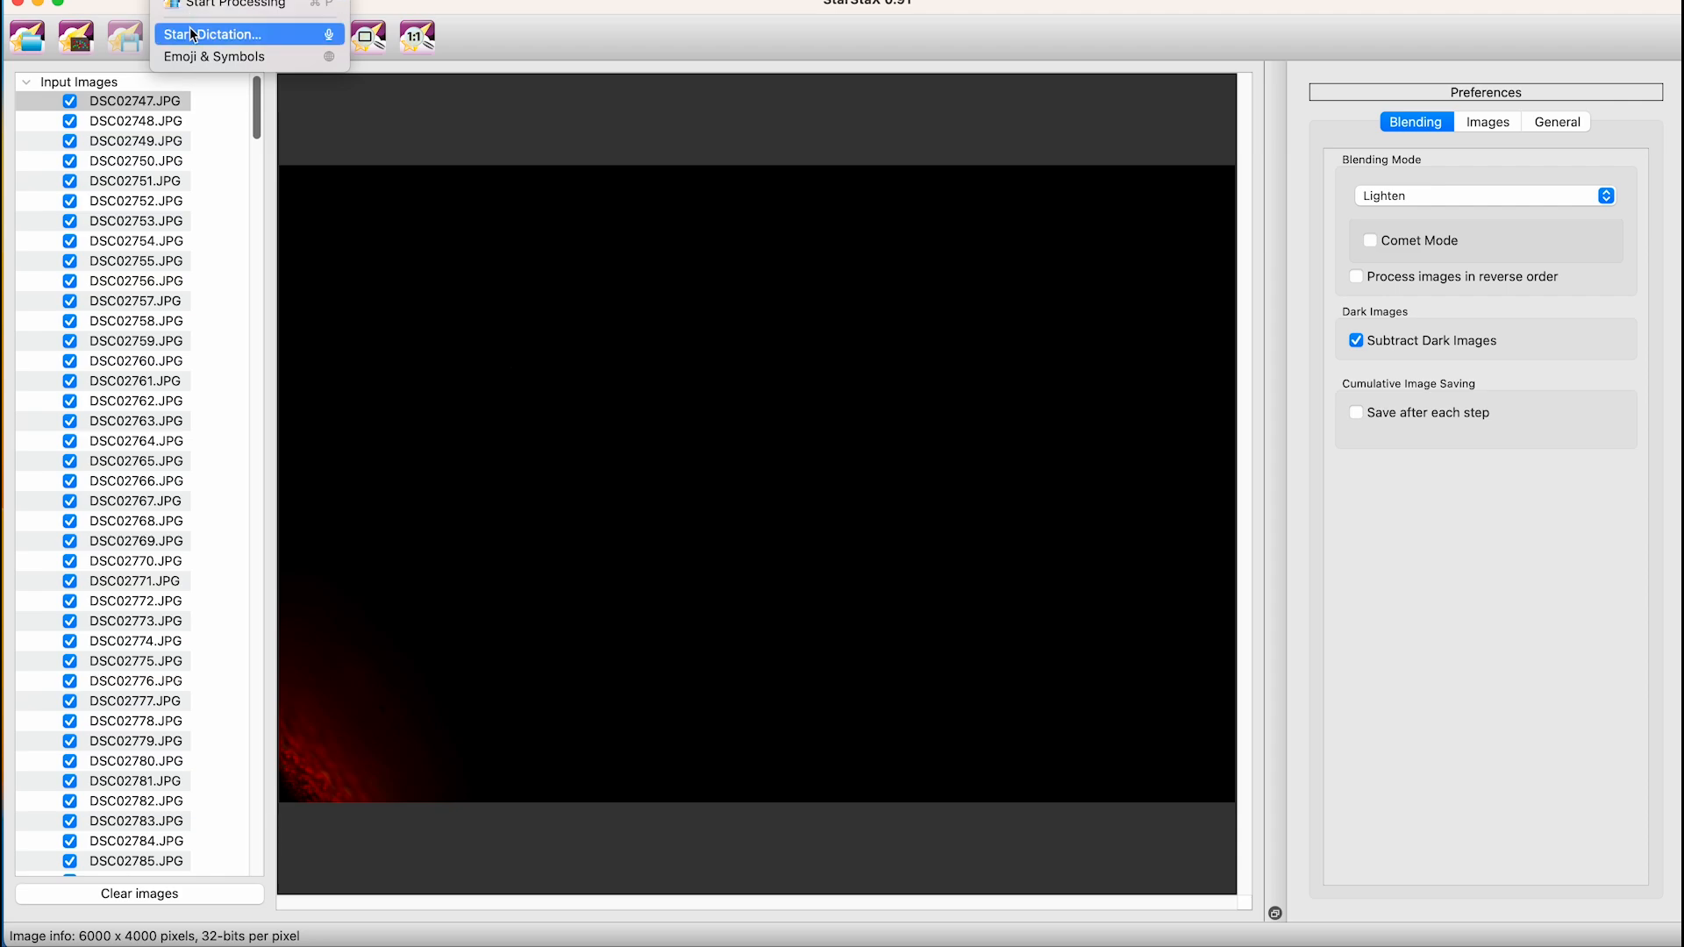
{"action": "mouse_move", "coordinate": [128, 0]}
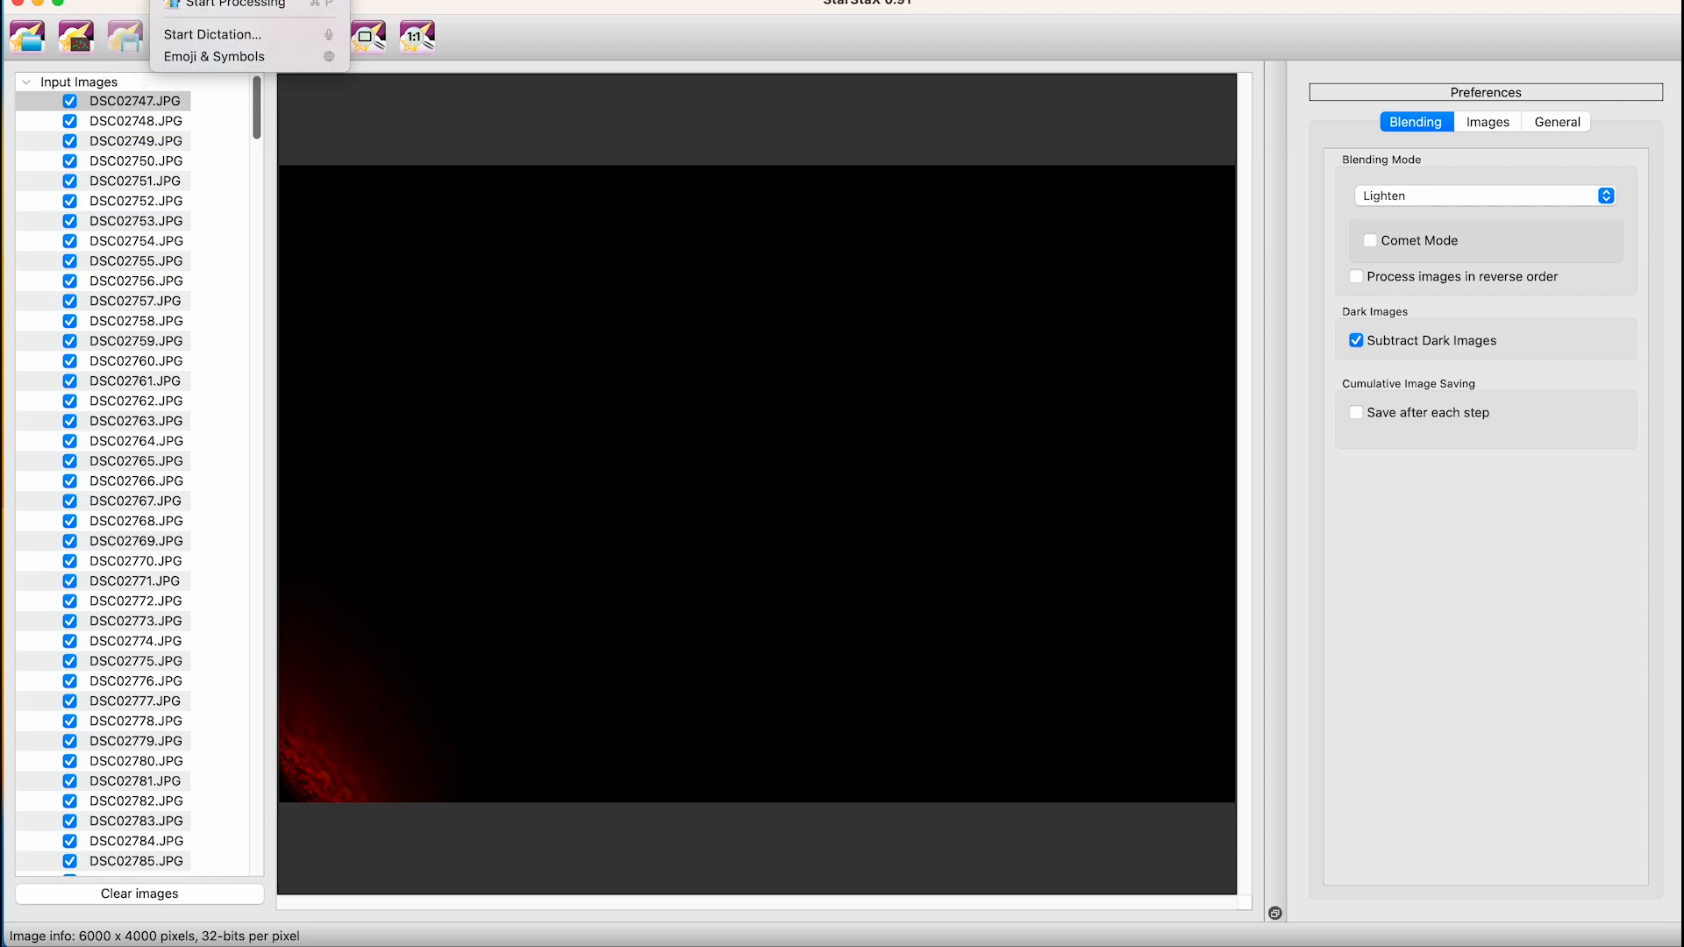
{"action": "left_click", "coordinate": [193, 5]}
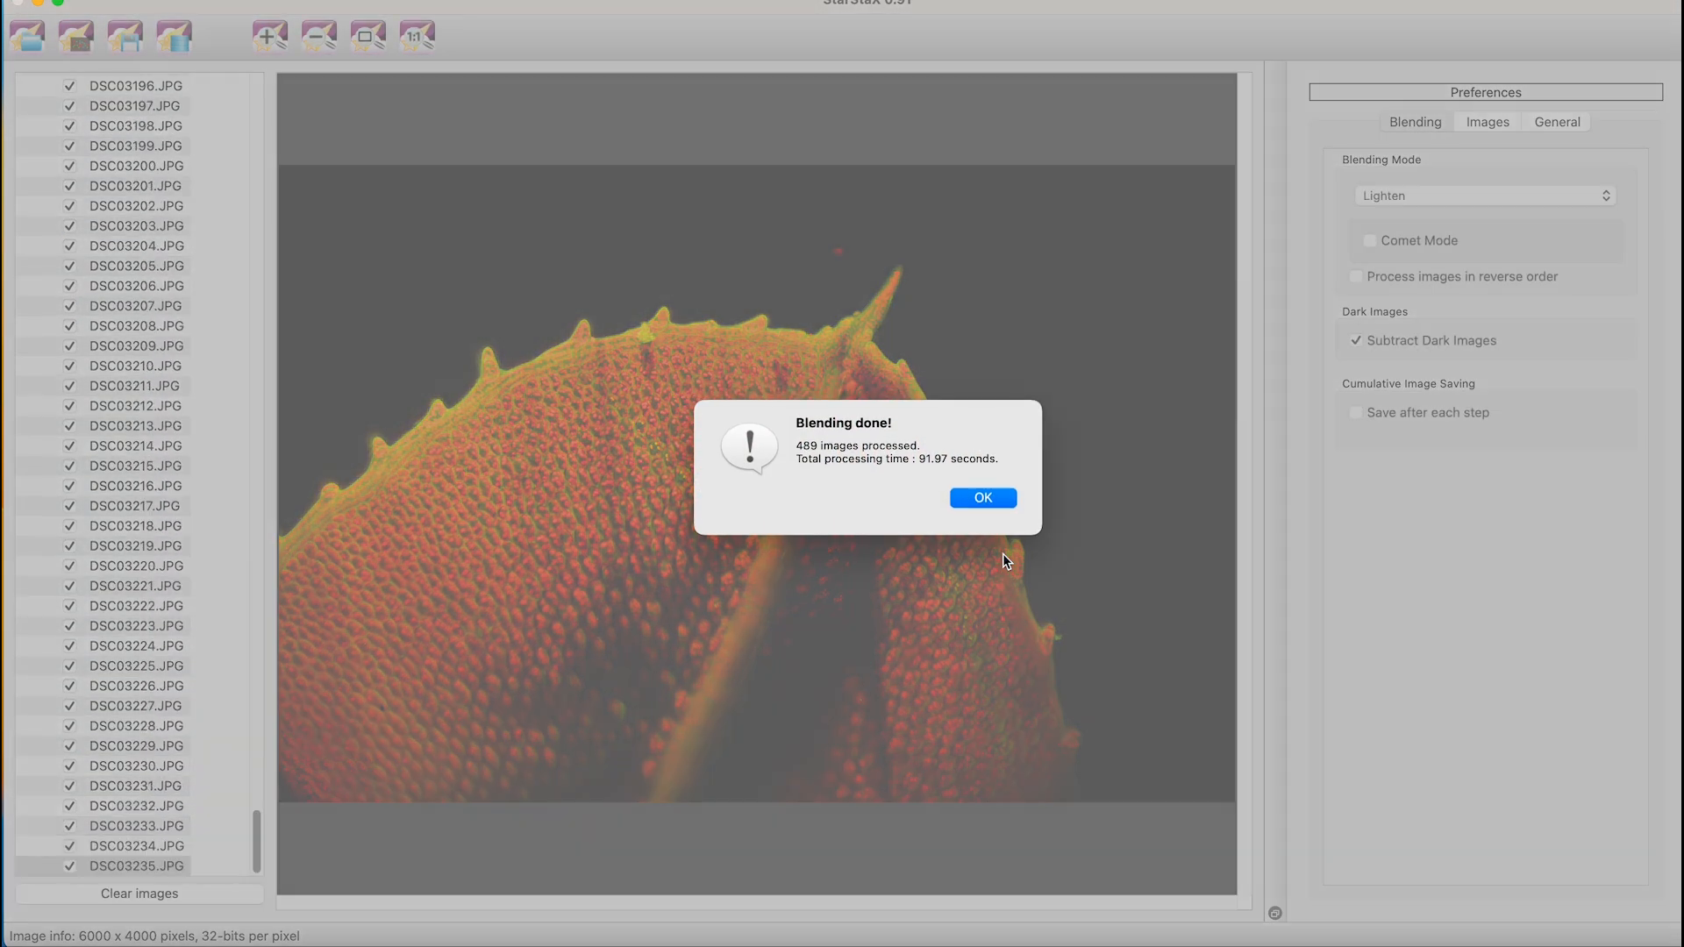
{"action": "left_click", "coordinate": [1008, 498]}
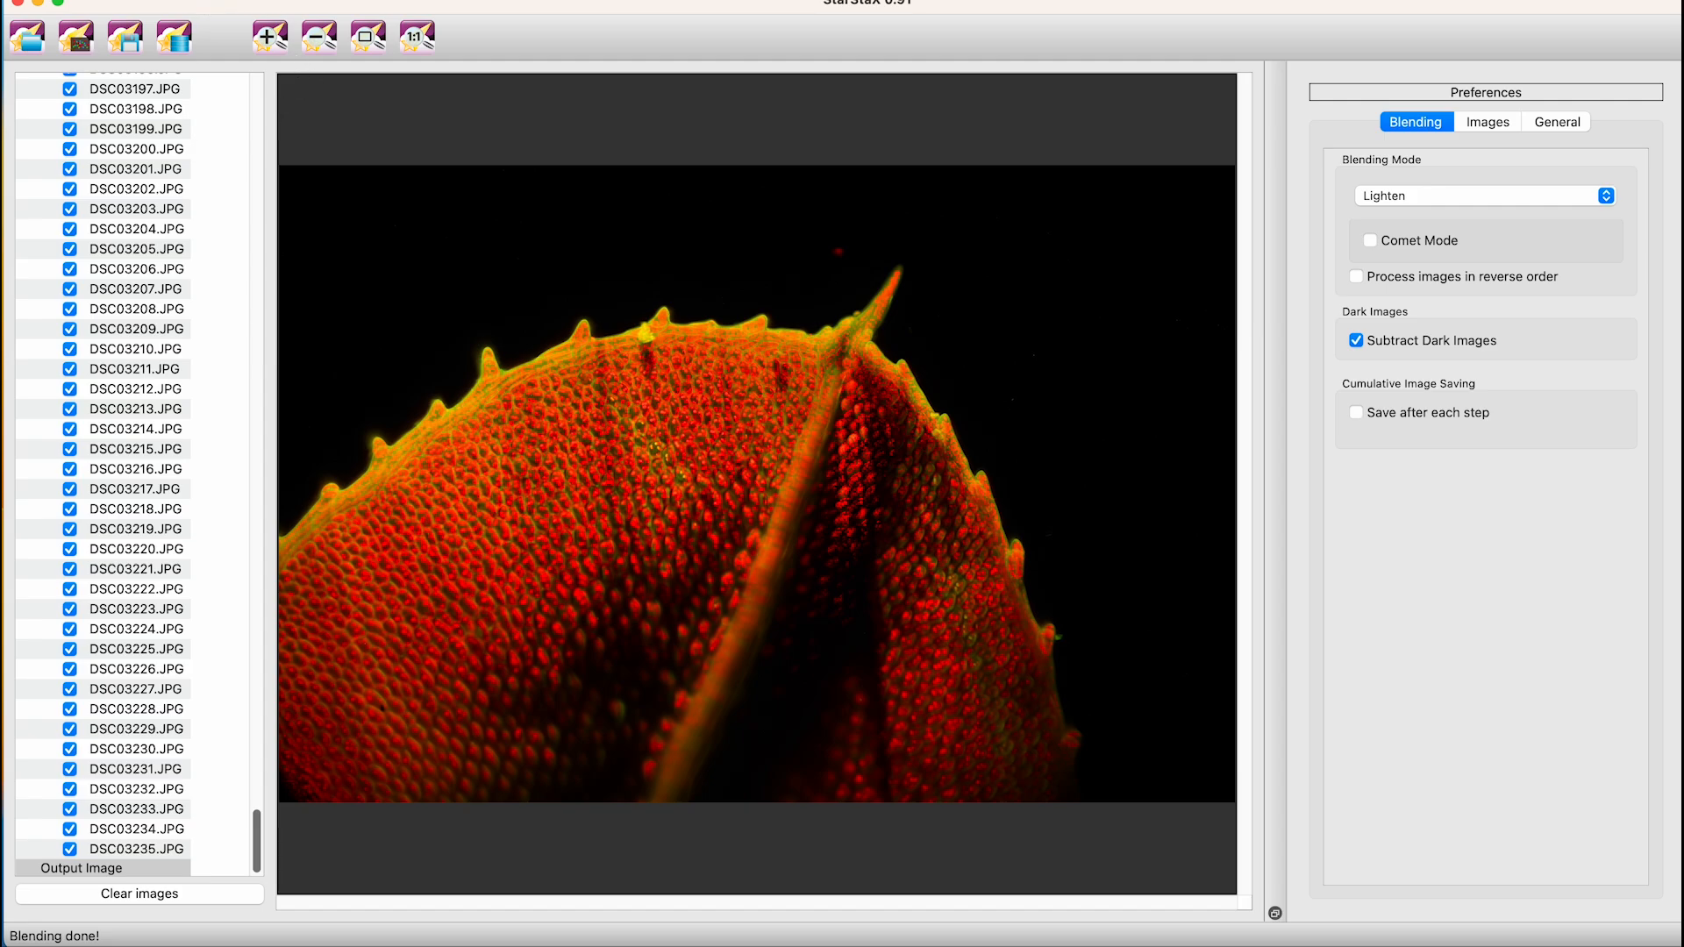
Step: Save the blended output image to the Desktop as StarStaX_DSC02747-DSC03235_lighten.jpg
{"action": "left_click", "coordinate": [129, 0]}
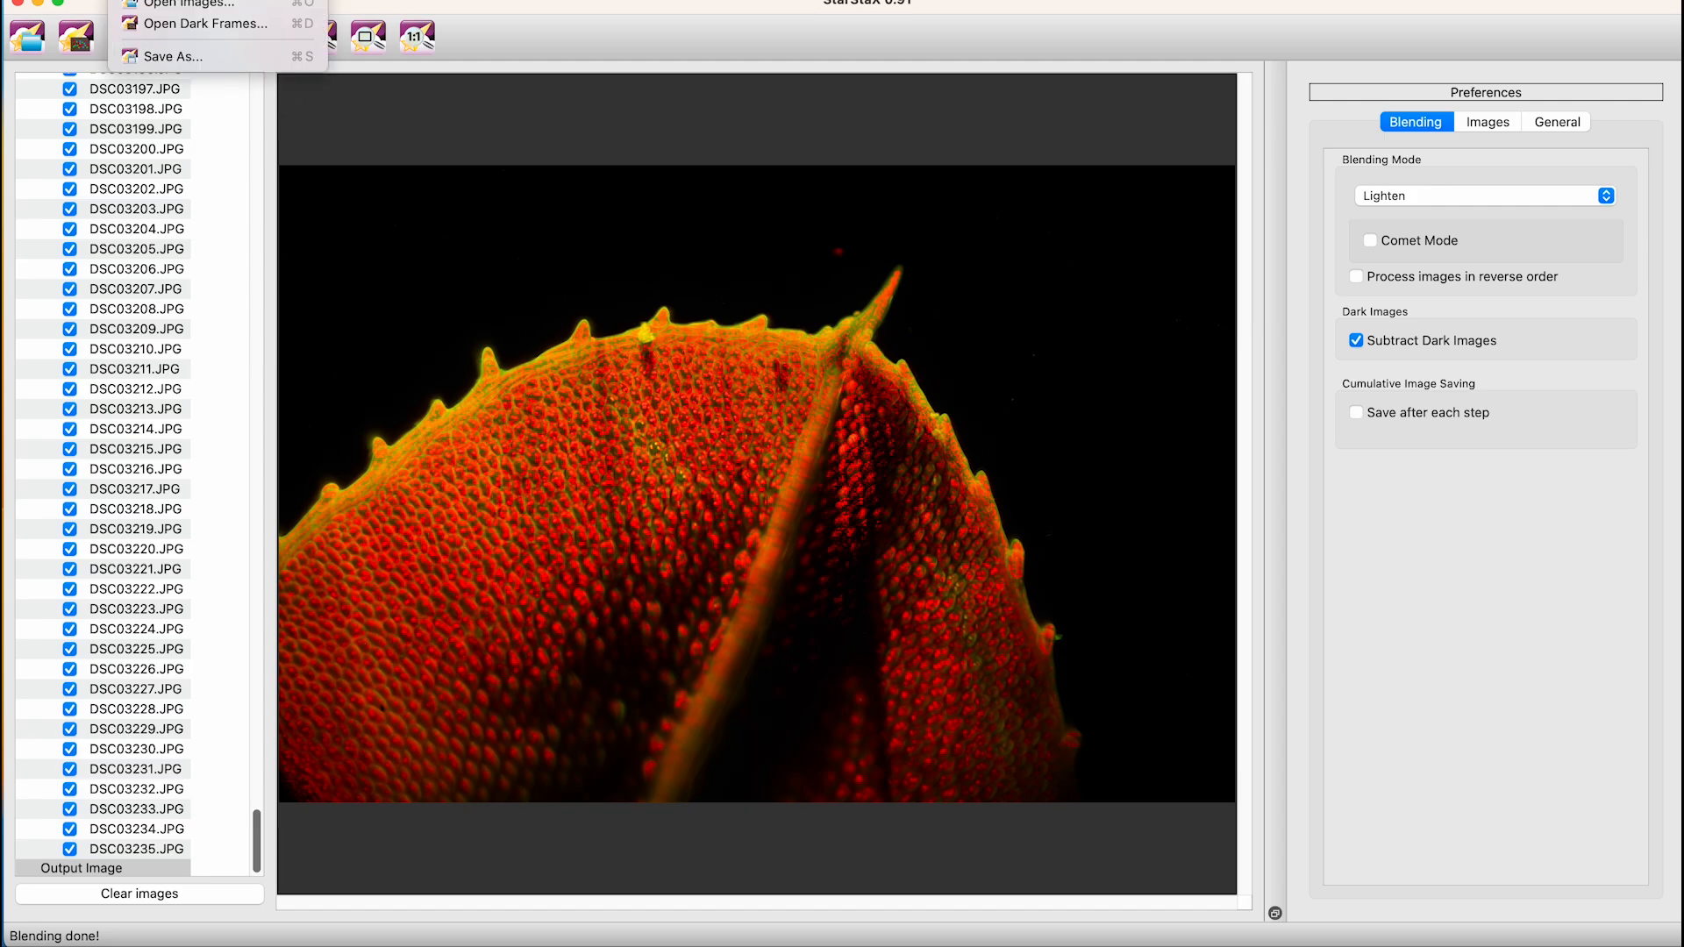
{"action": "left_click", "coordinate": [141, 57]}
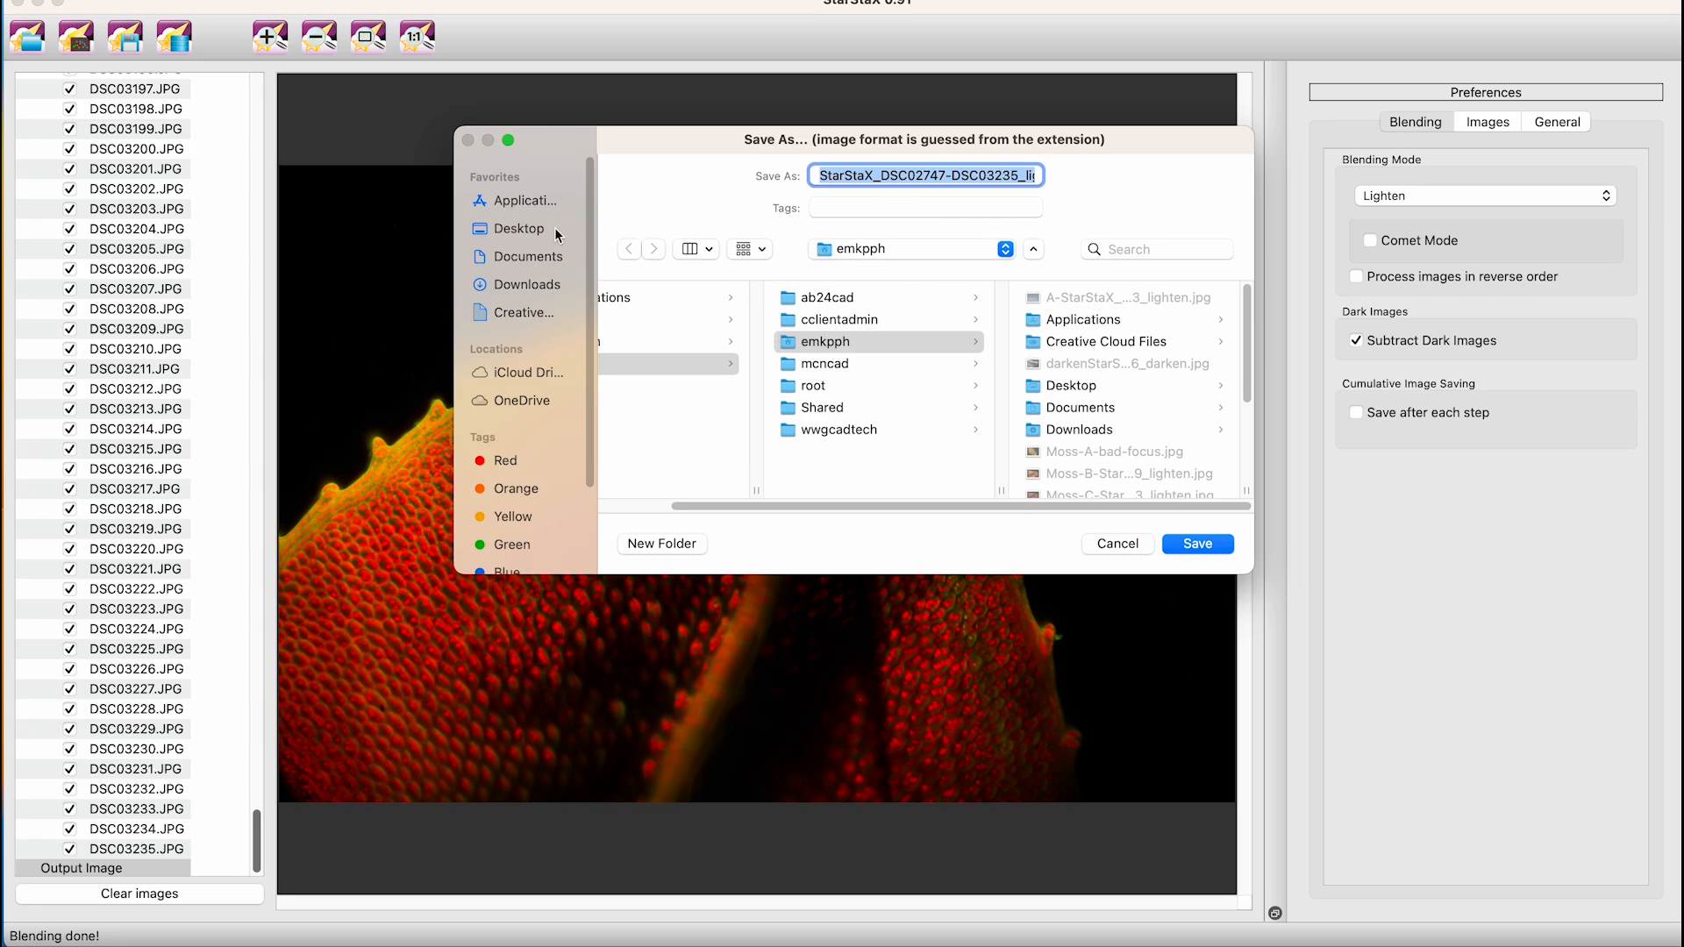
{"action": "left_click", "coordinate": [521, 228]}
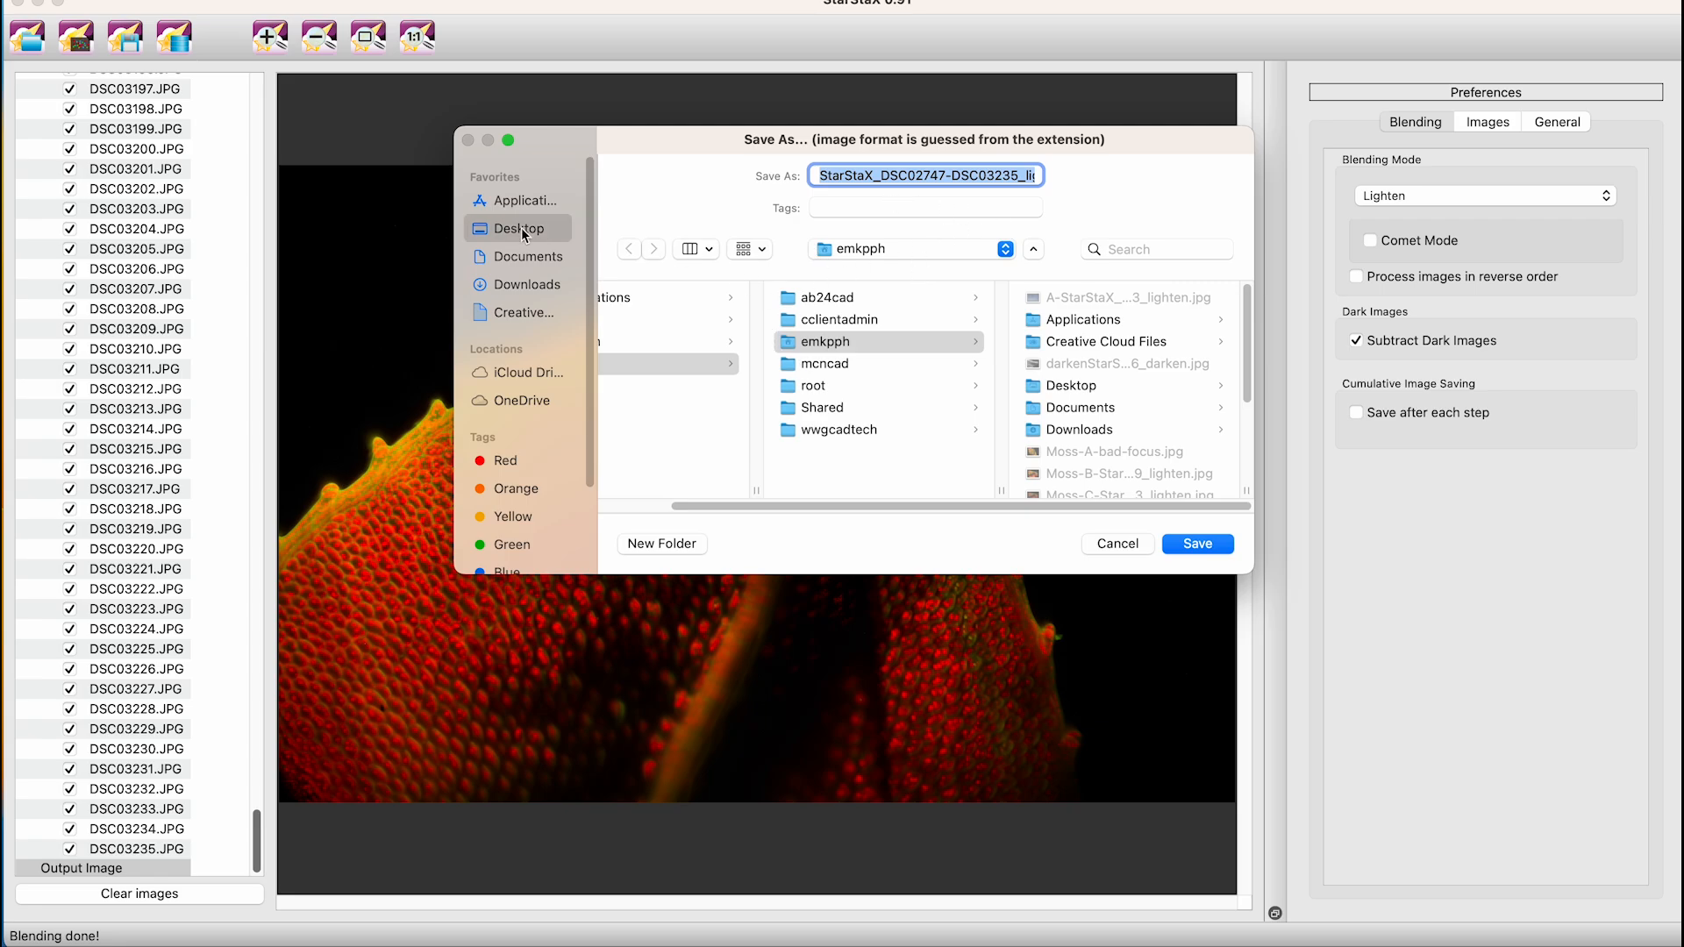
{"action": "left_click", "coordinate": [1198, 544]}
{"action": "left_click", "coordinate": [982, 497]}
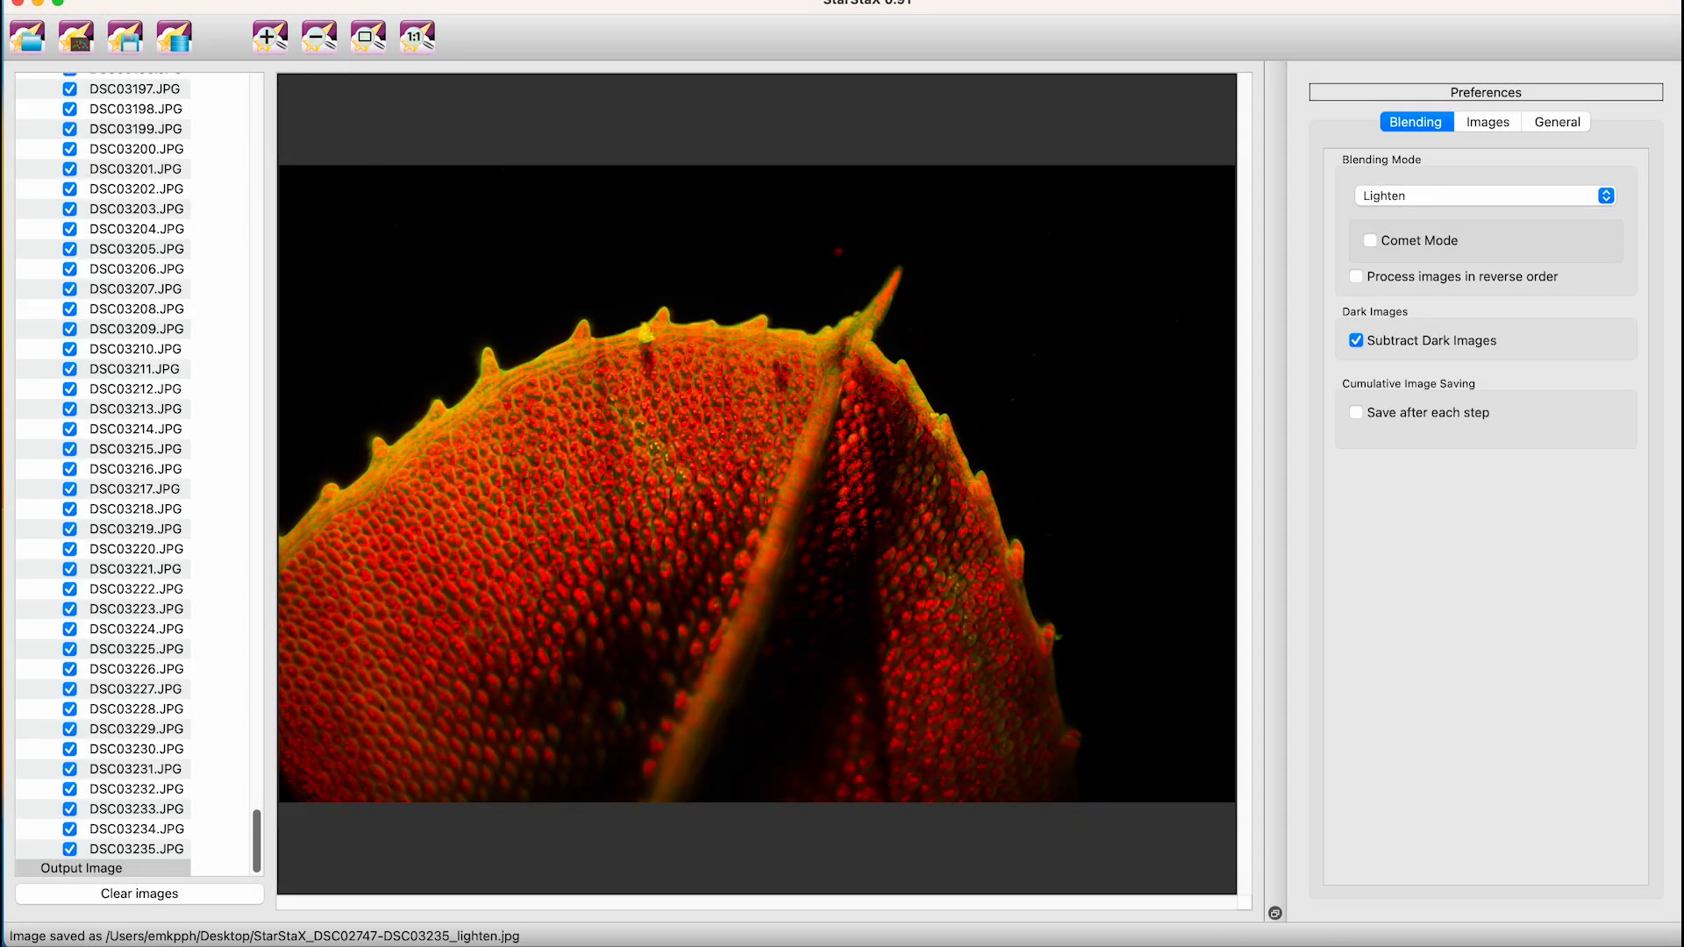
Step: Launch Fiji from the Applications folder, close the Finder window and move the Fiji toolbar window lower on the screen
{"action": "left_click", "coordinate": [193, 945]}
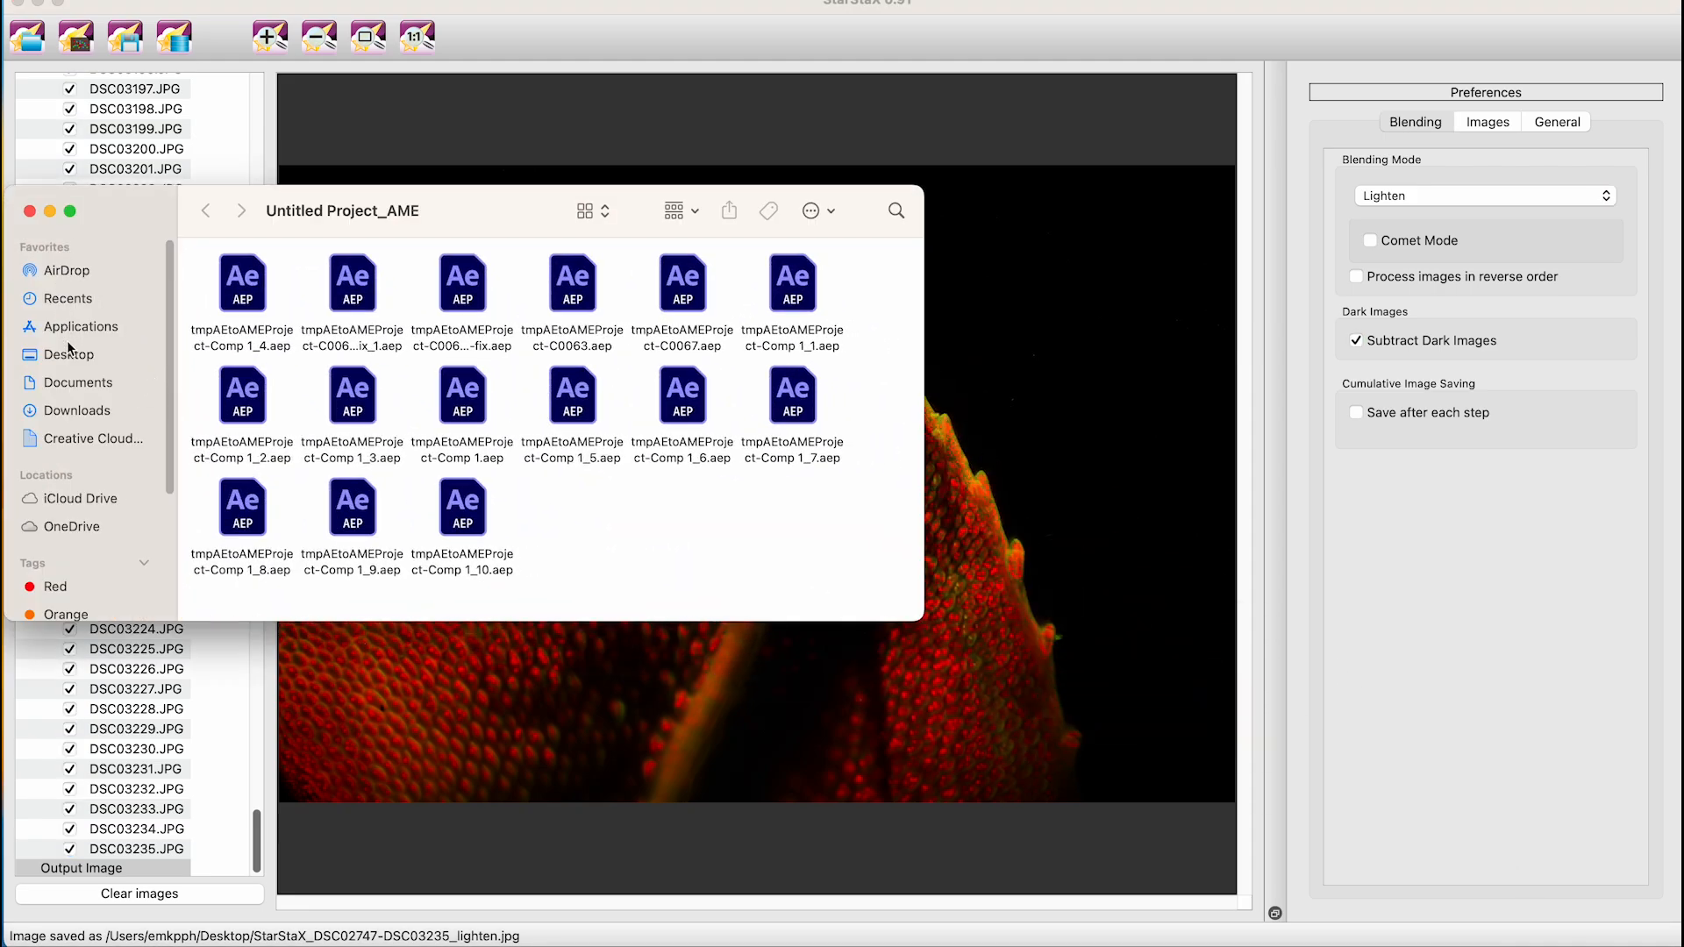
{"action": "left_click", "coordinate": [77, 326]}
{"action": "scroll", "coordinate": [231, 420], "scroll_direction": "up", "scroll_amount": 2}
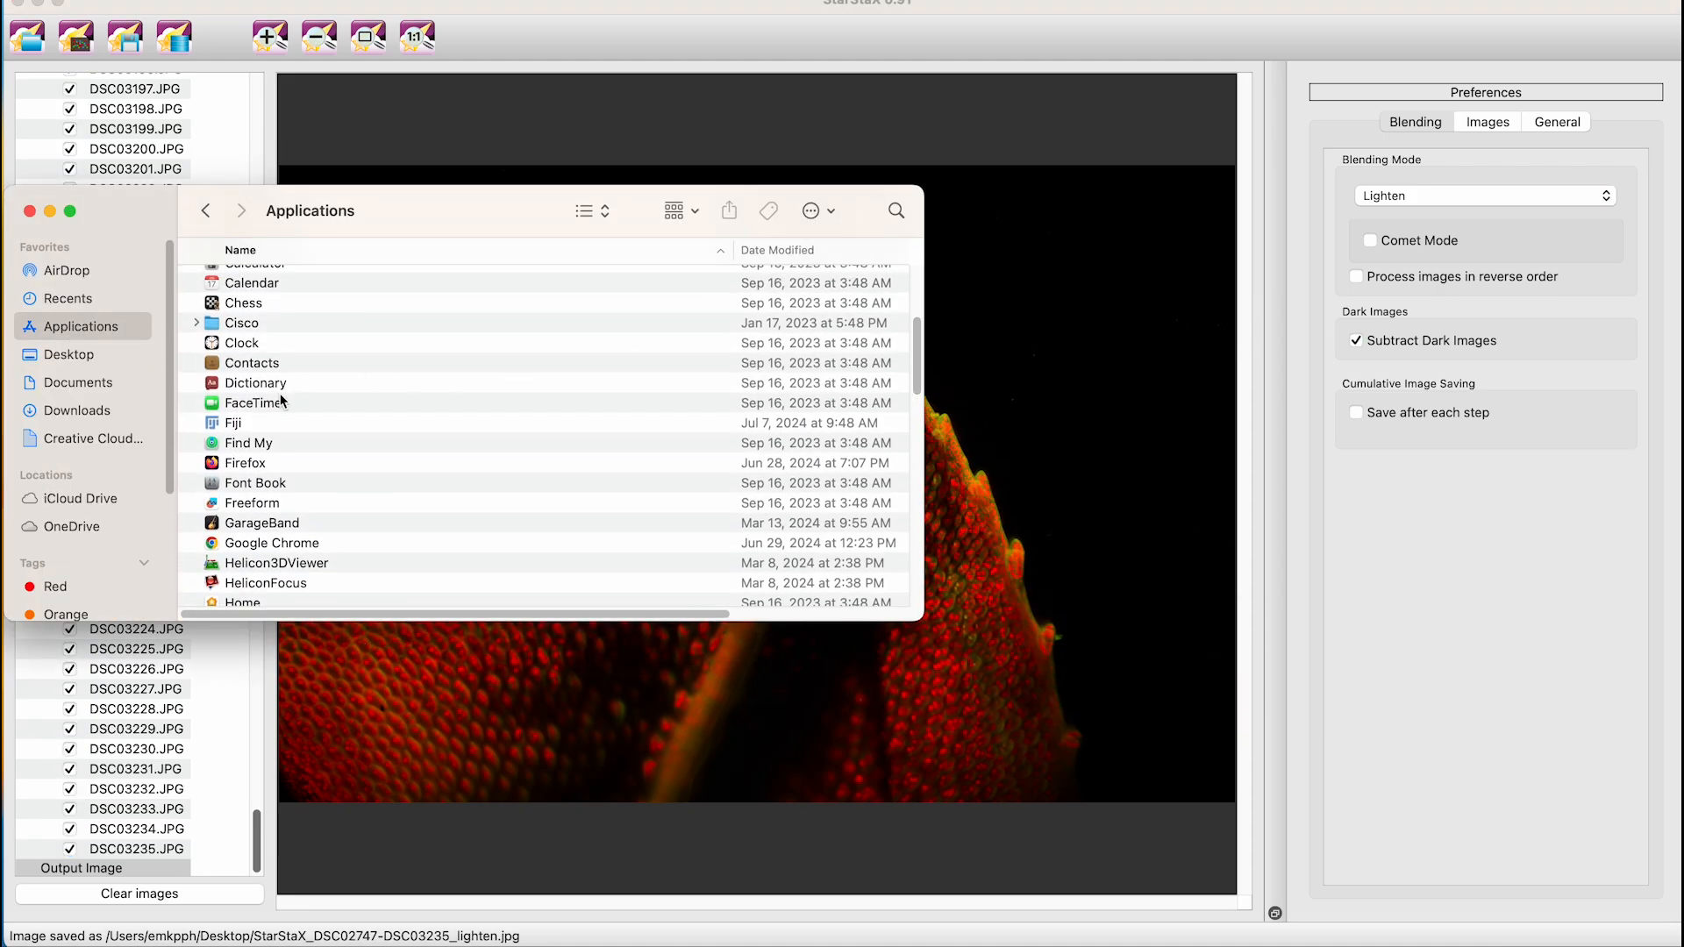
{"action": "left_click", "coordinate": [230, 425]}
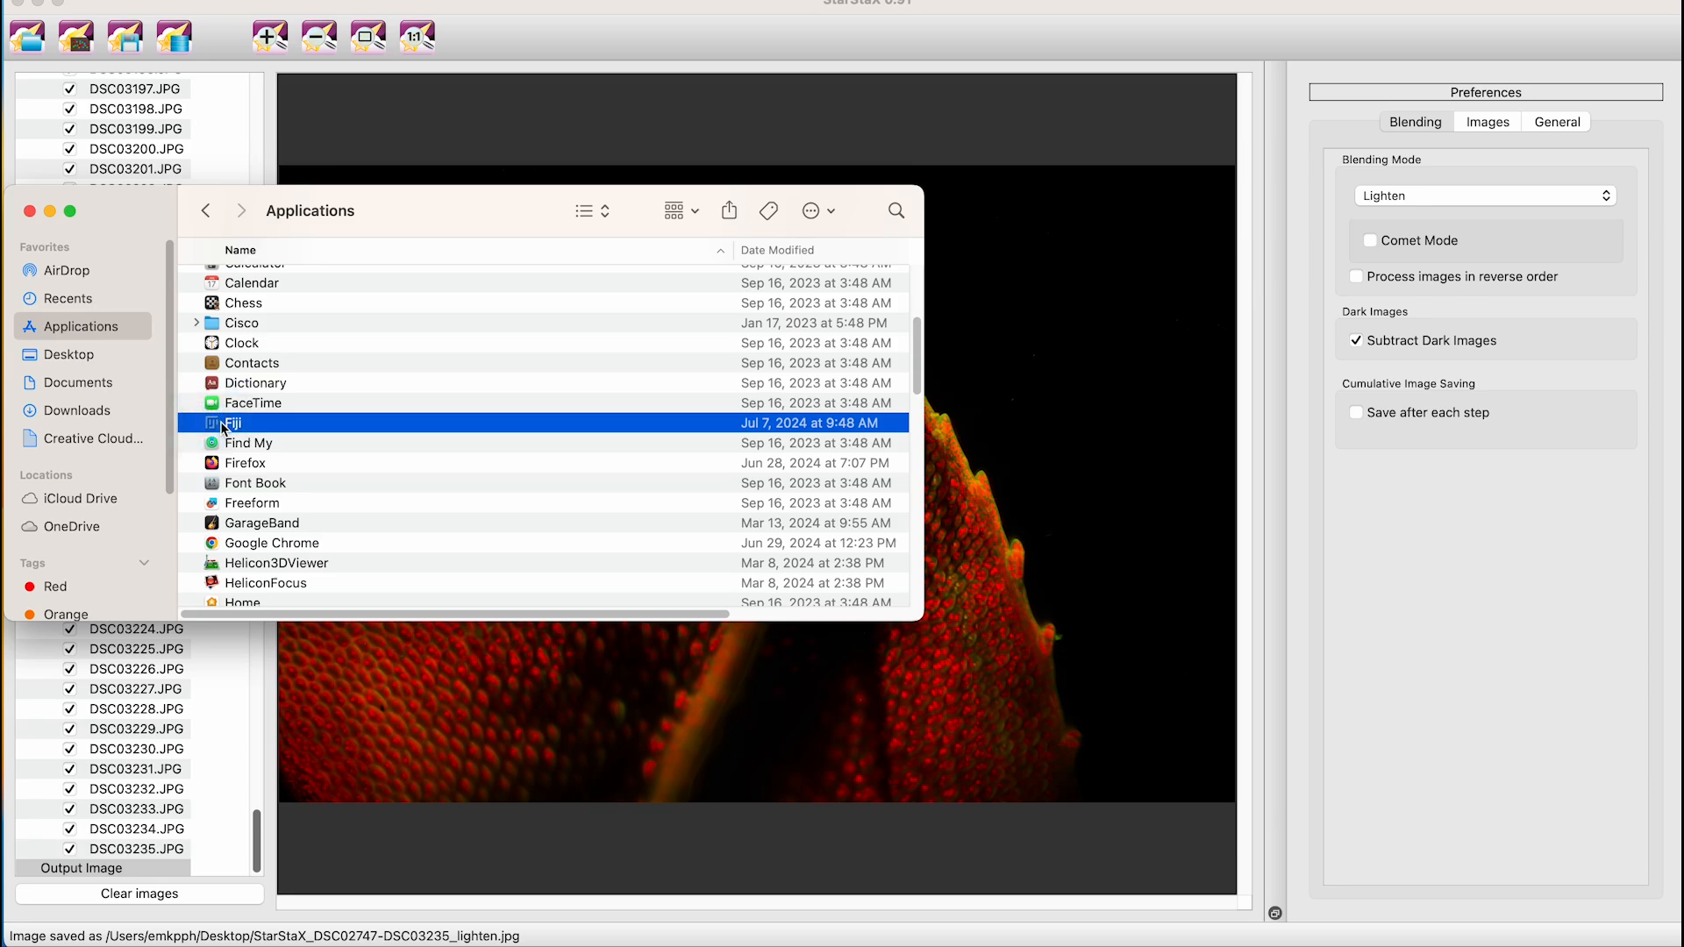
{"action": "double_click", "coordinate": [223, 424]}
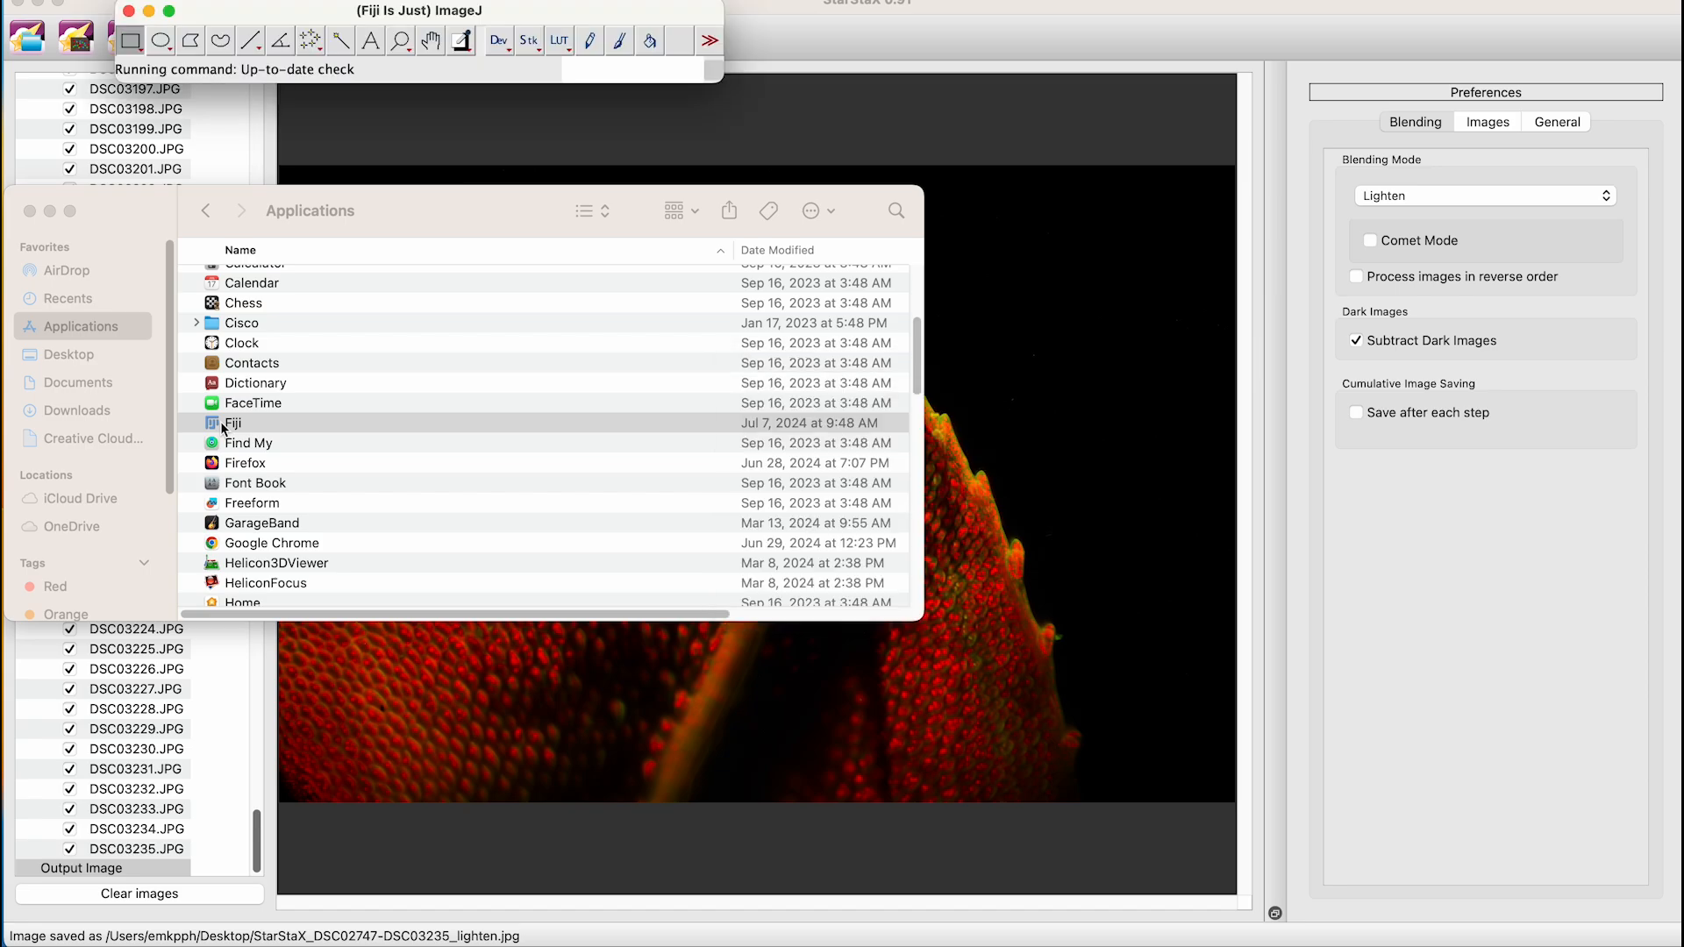
{"action": "left_click_drag", "start_coordinate": [462, 202], "coordinate": [682, 309]}
{"action": "left_click", "coordinate": [249, 317]}
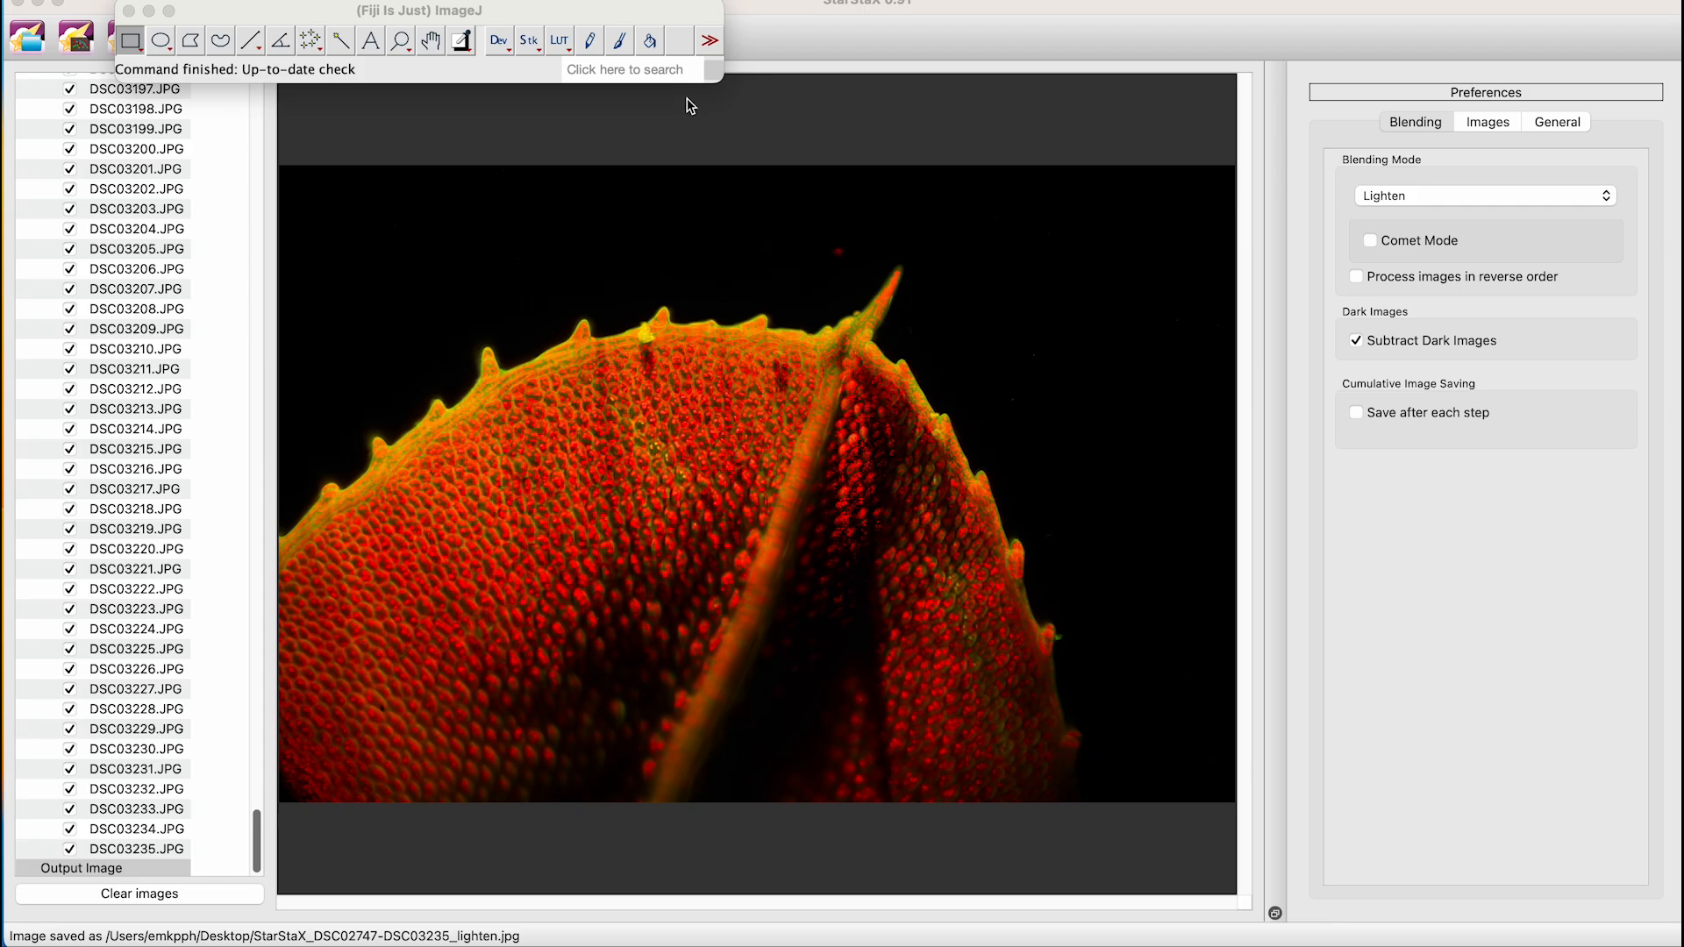
{"action": "left_click_drag", "start_coordinate": [605, 11], "coordinate": [626, 72]}
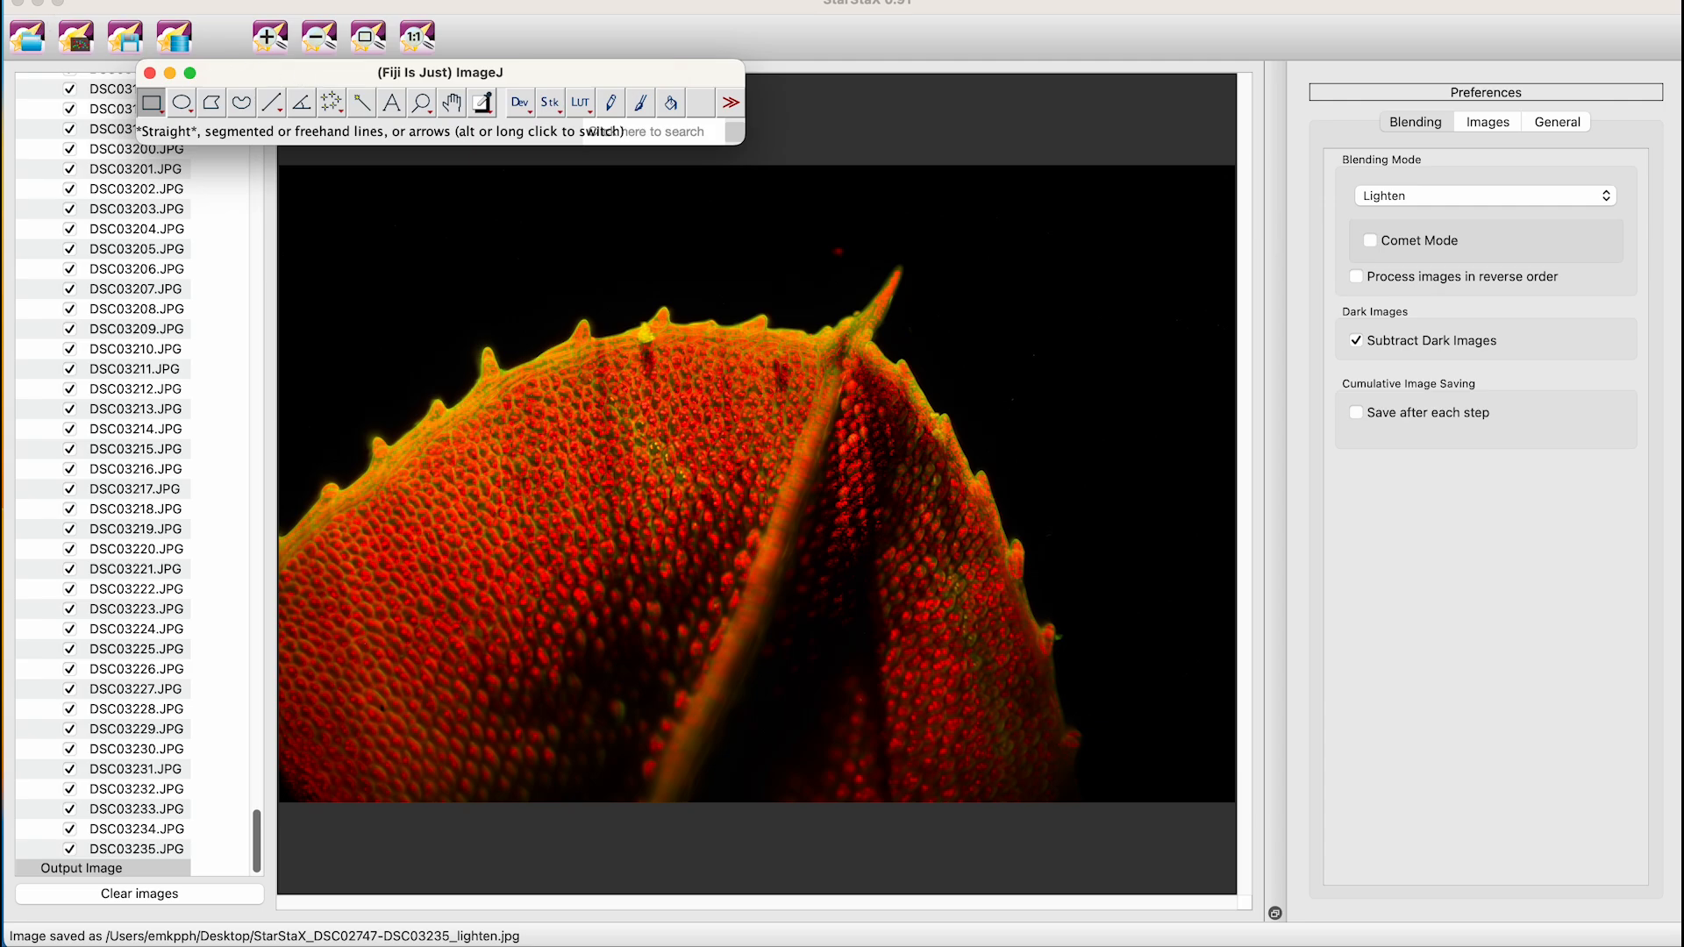
{"action": "left_click", "coordinate": [92, 0]}
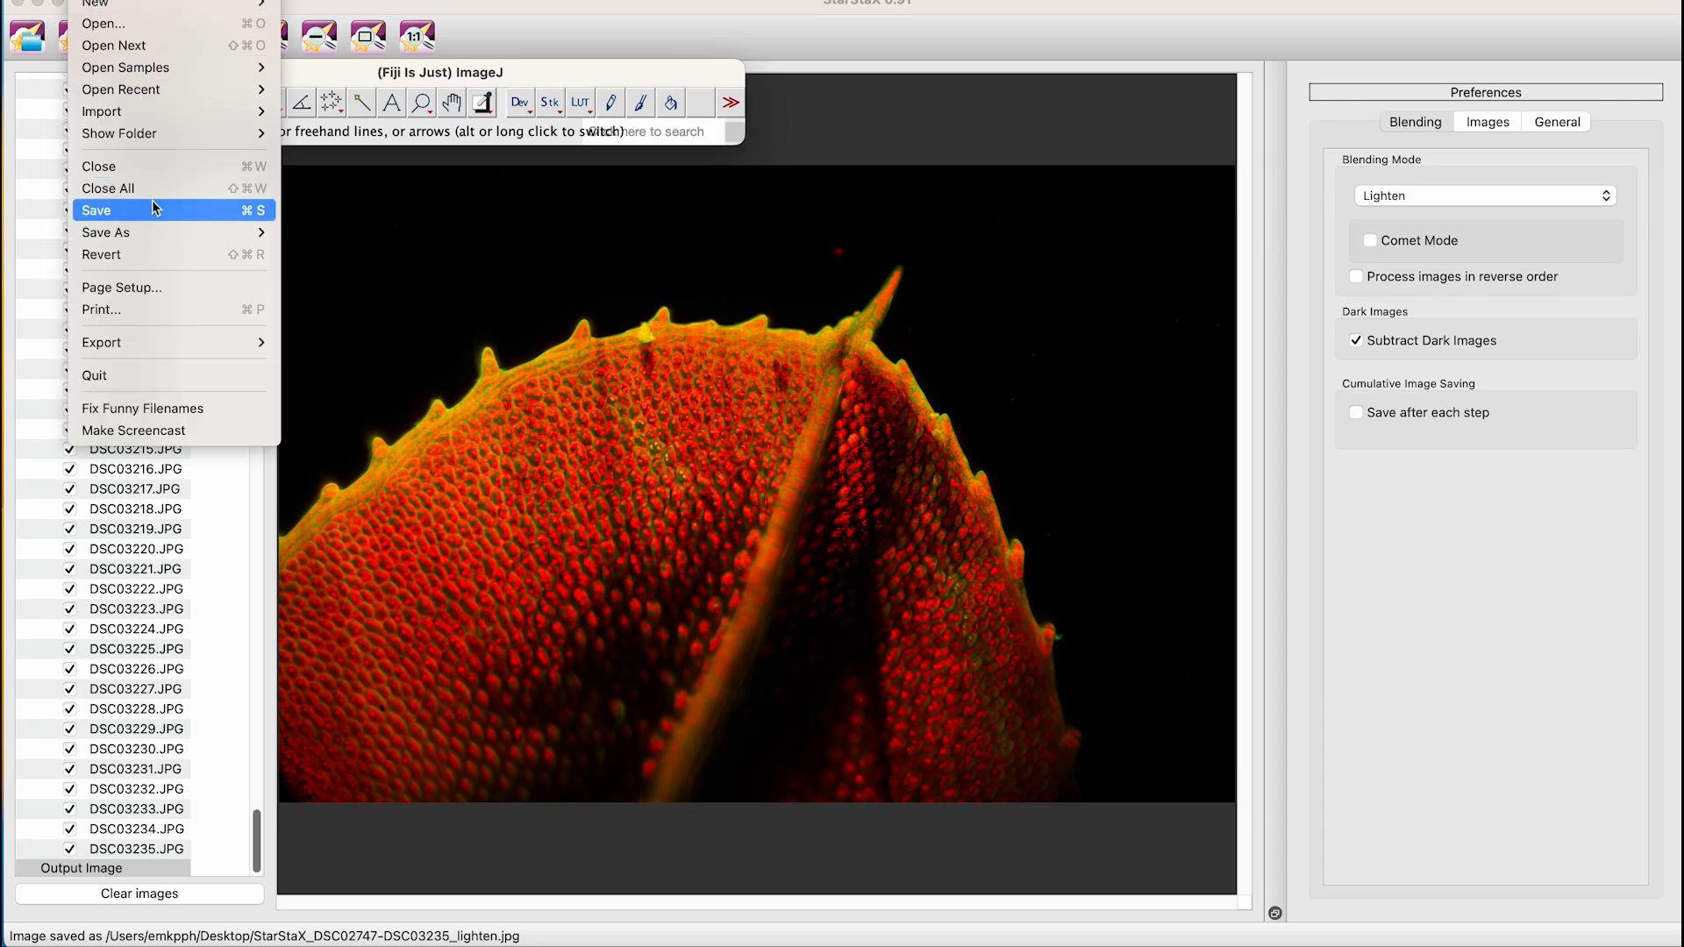
{"action": "mouse_move", "coordinate": [112, 112]}
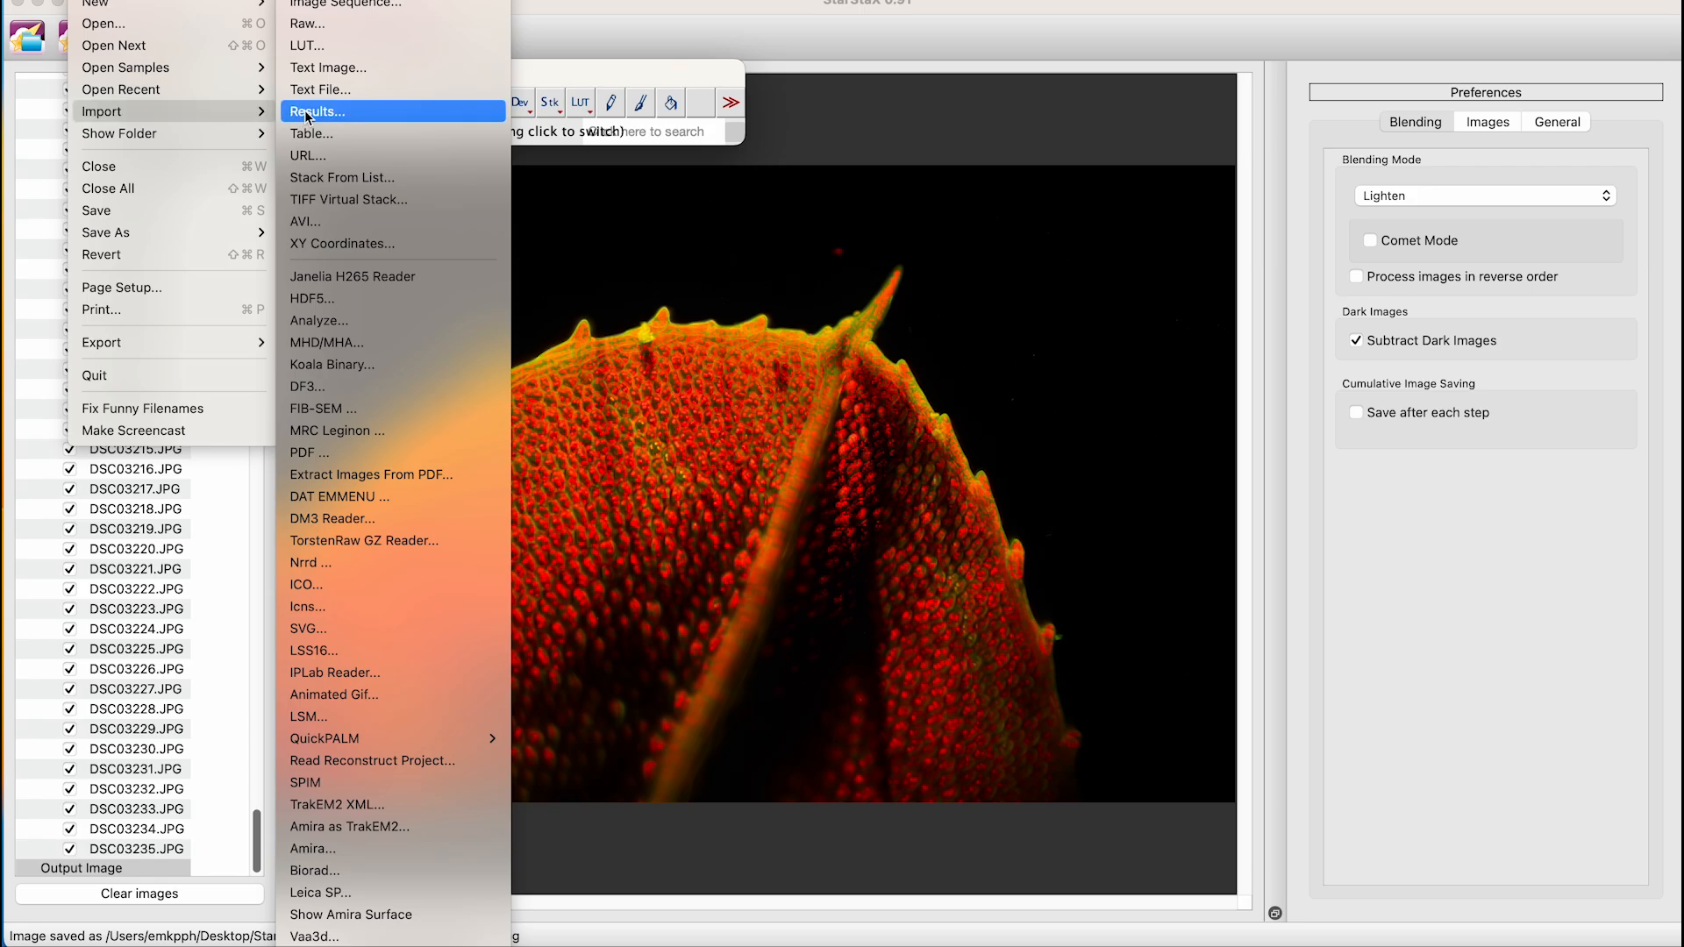
{"action": "left_click", "coordinate": [321, 11]}
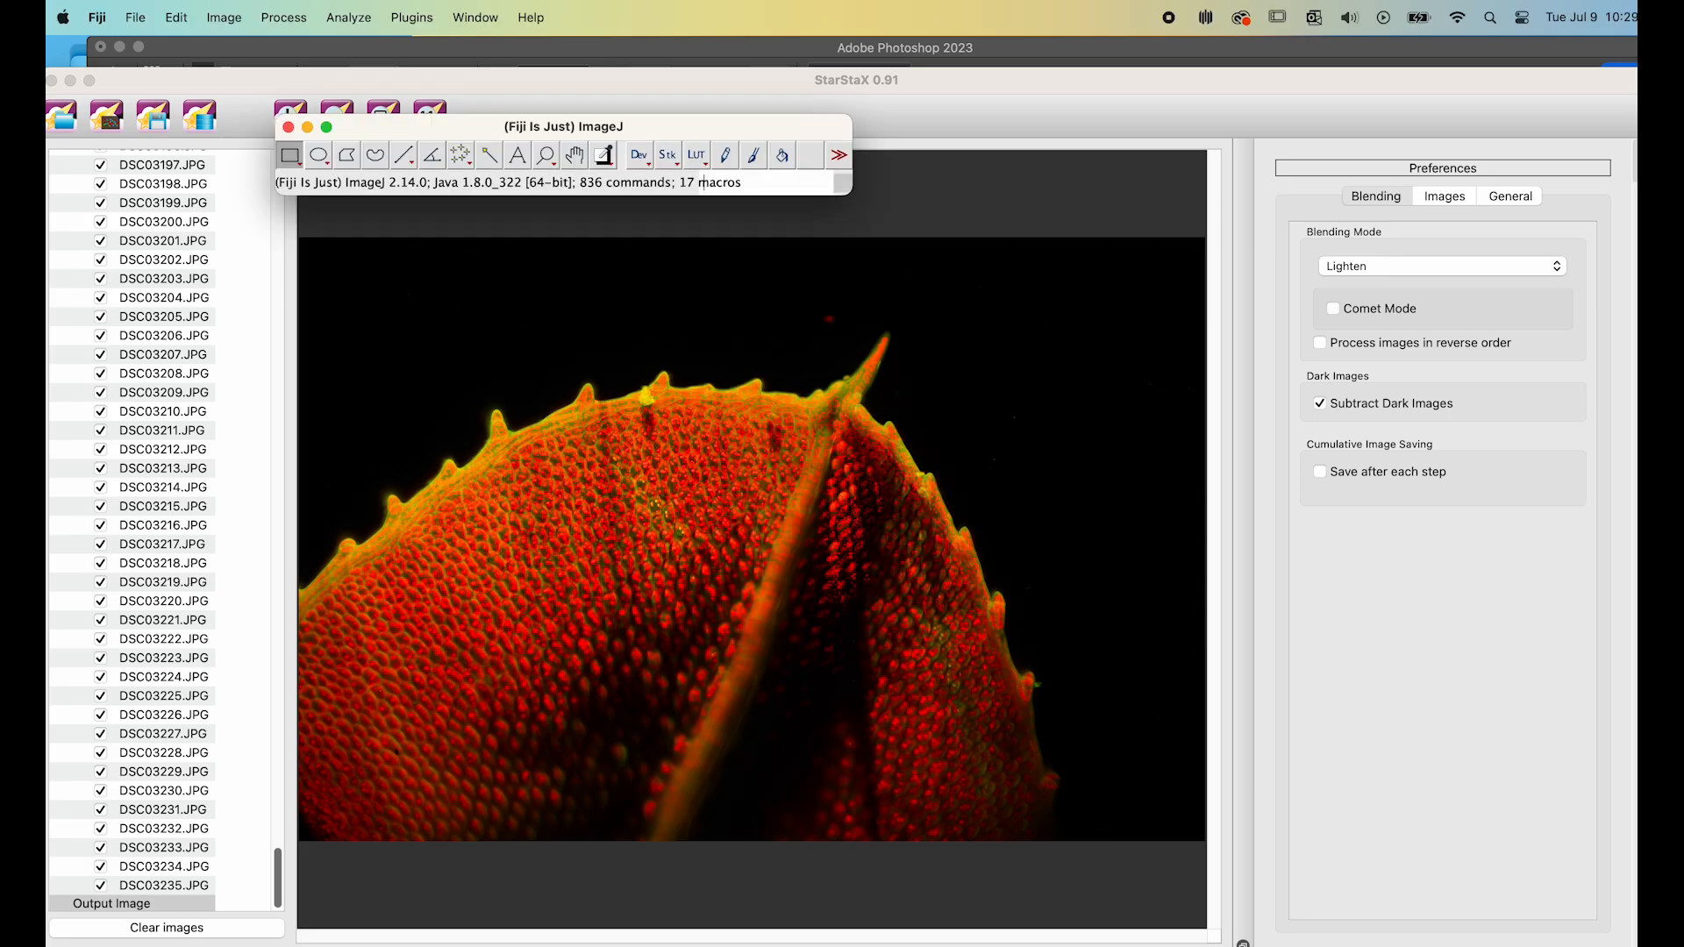
Step: Clear the loaded images in StarStaX and place the Fiji toolbar window over the upper part of the empty preview area
{"action": "mouse_move", "coordinate": [717, 123]}
{"action": "left_mouse_down"}
{"action": "mouse_move", "coordinate": [715, 220]}
{"action": "mouse_move", "coordinate": [680, 168]}
{"action": "left_mouse_up"}
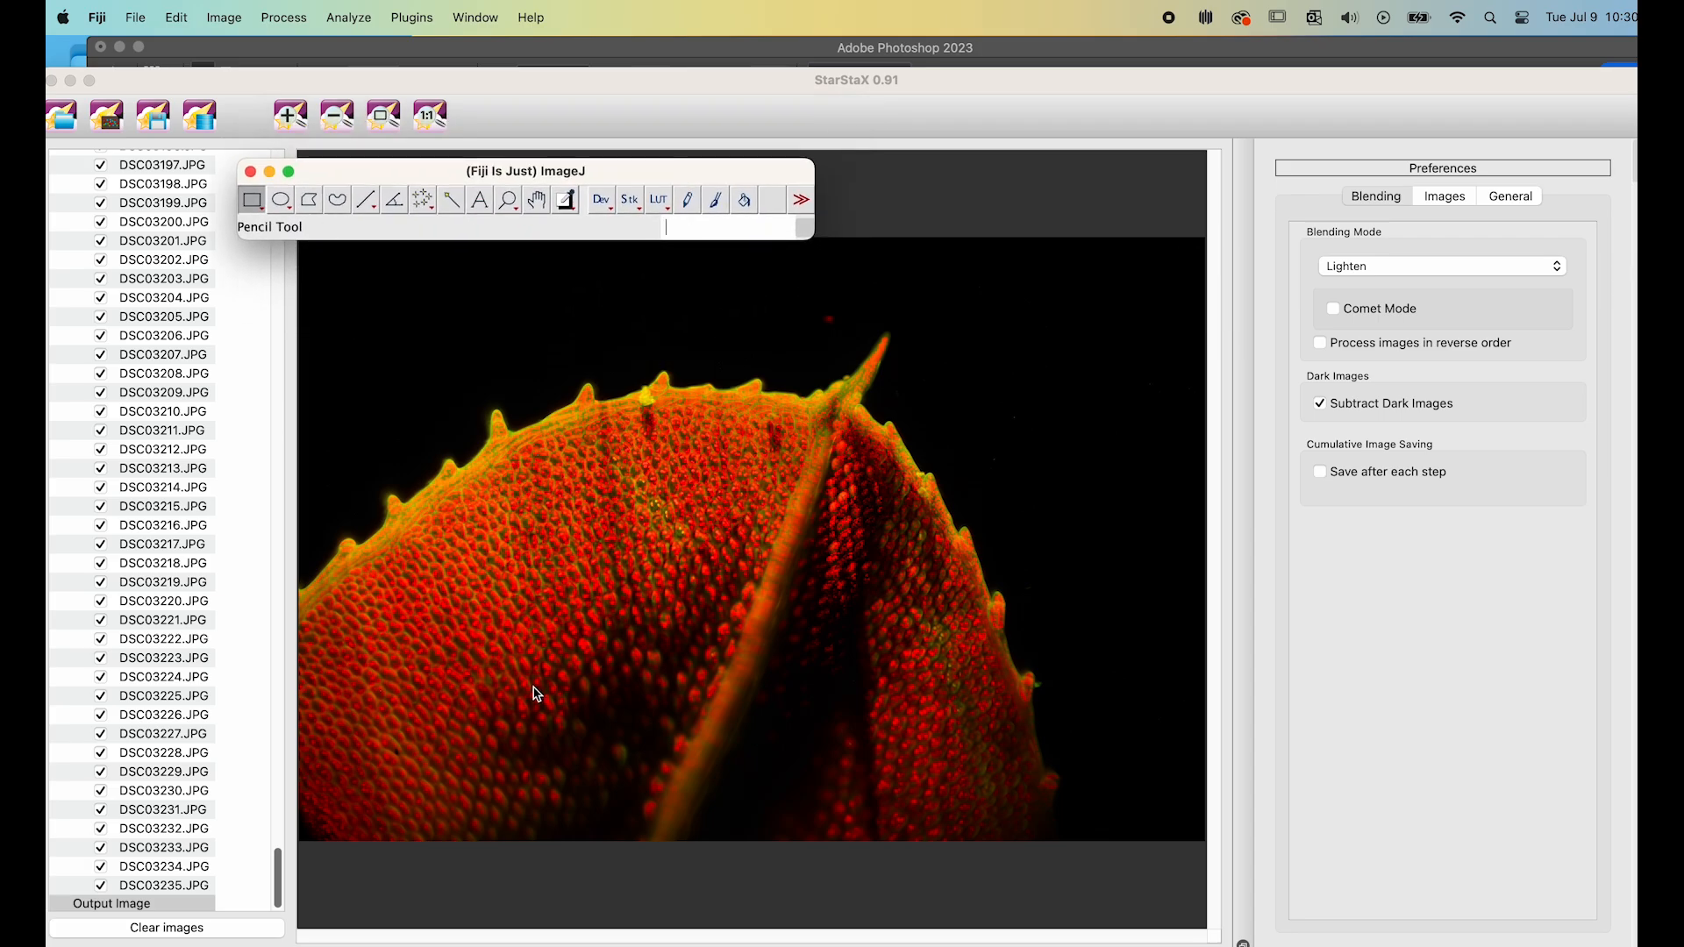
{"action": "left_click", "coordinate": [192, 933]}
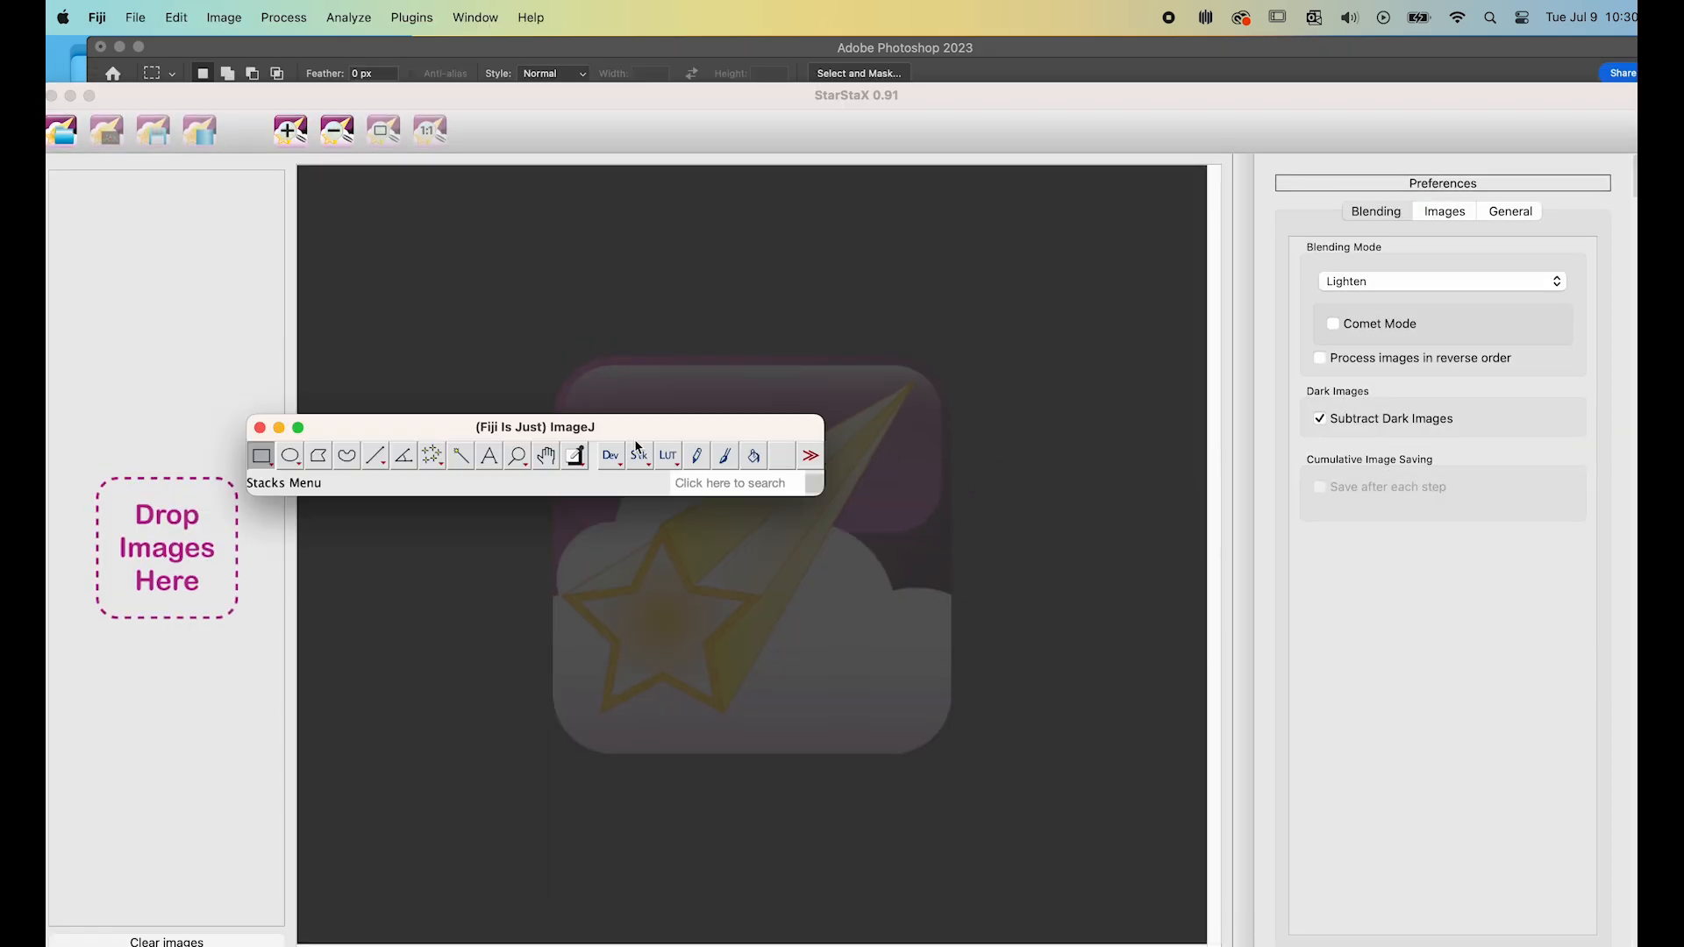
{"action": "left_click_drag", "start_coordinate": [670, 426], "coordinate": [804, 209]}
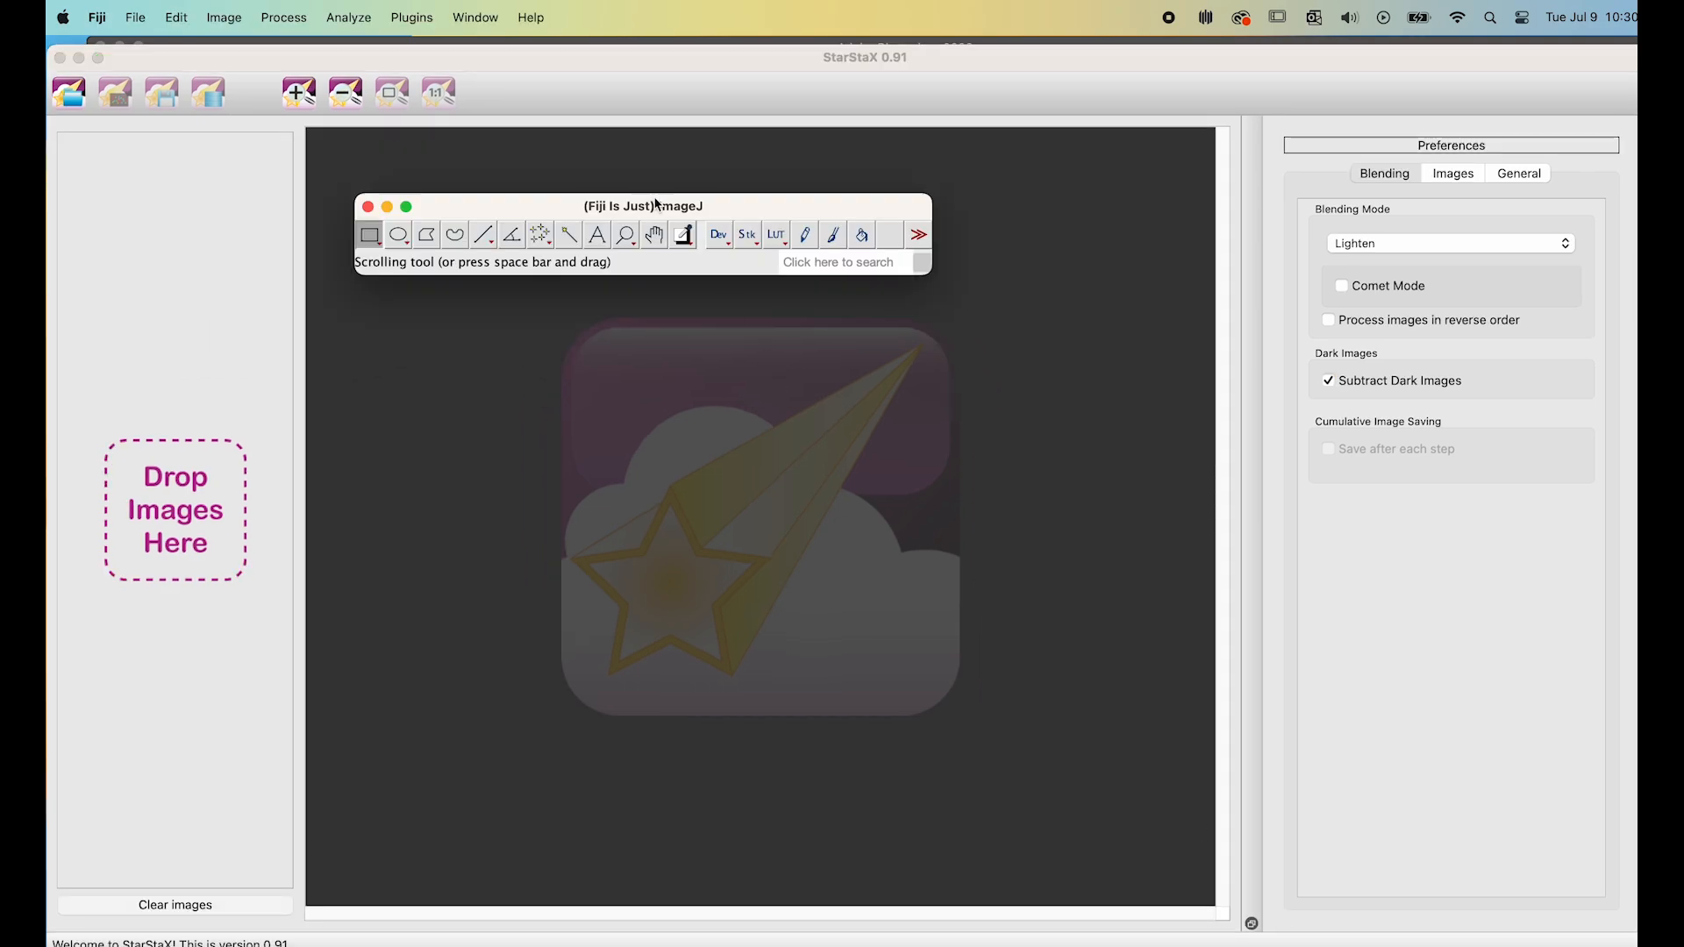
{"action": "left_click_drag", "start_coordinate": [650, 208], "coordinate": [648, 184]}
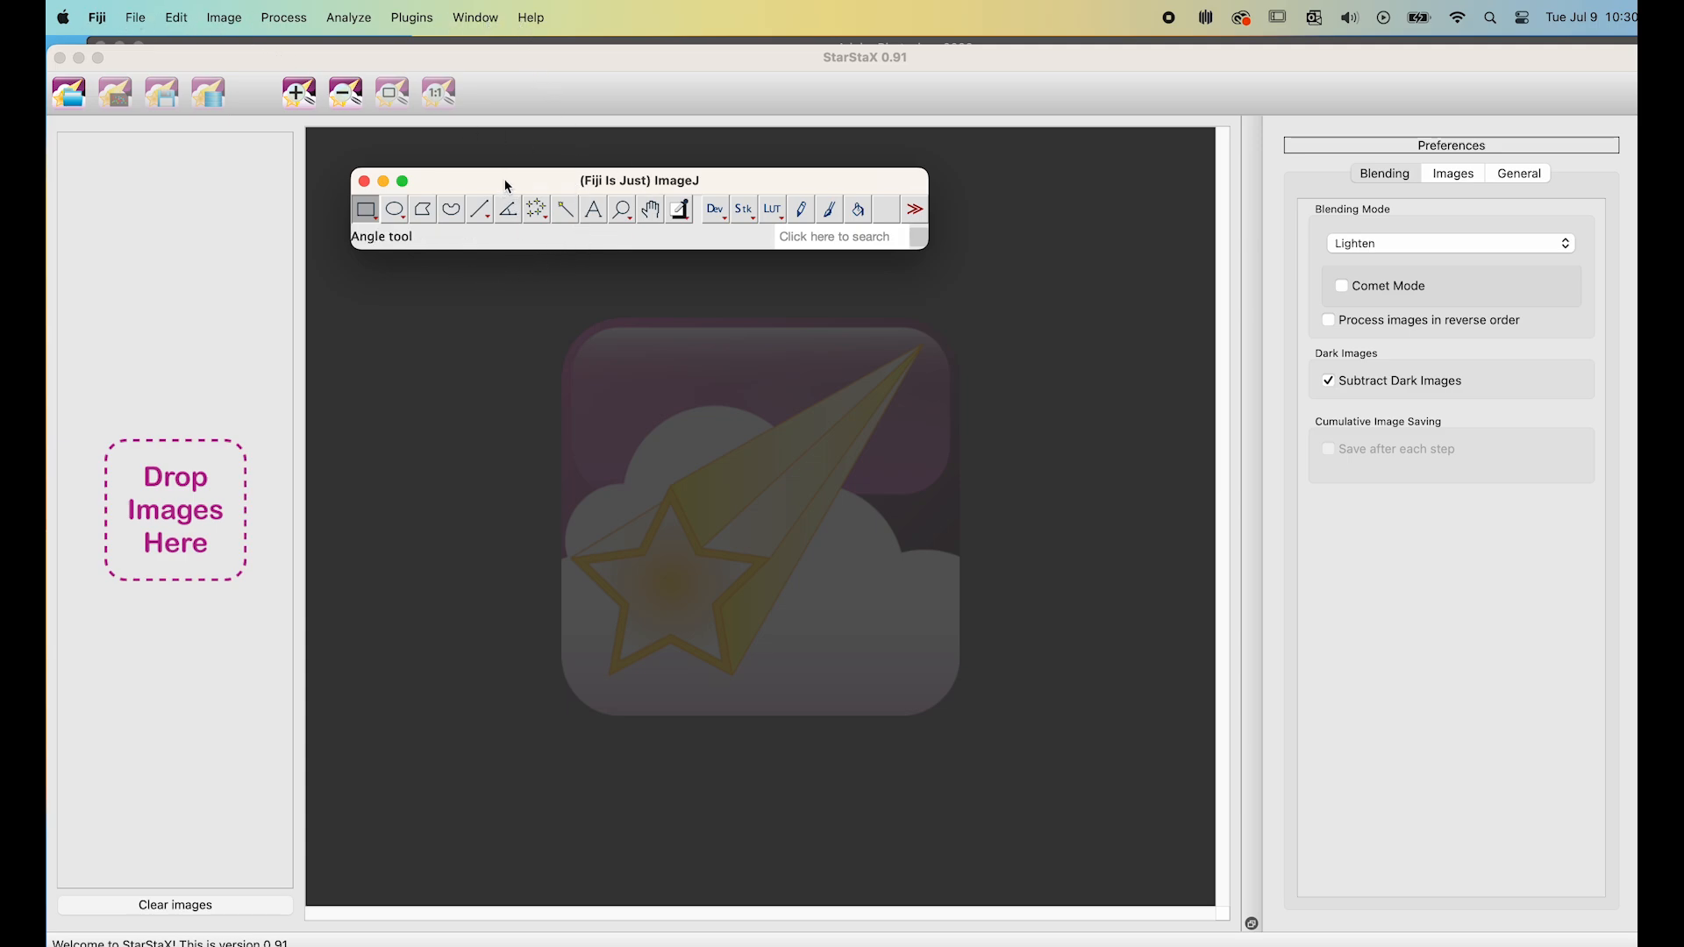
Step: Start an image sequence import in Fiji and choose the Moss-F folder inside 240522-SPIM-for-lecture as its source
{"action": "left_click", "coordinate": [135, 17]}
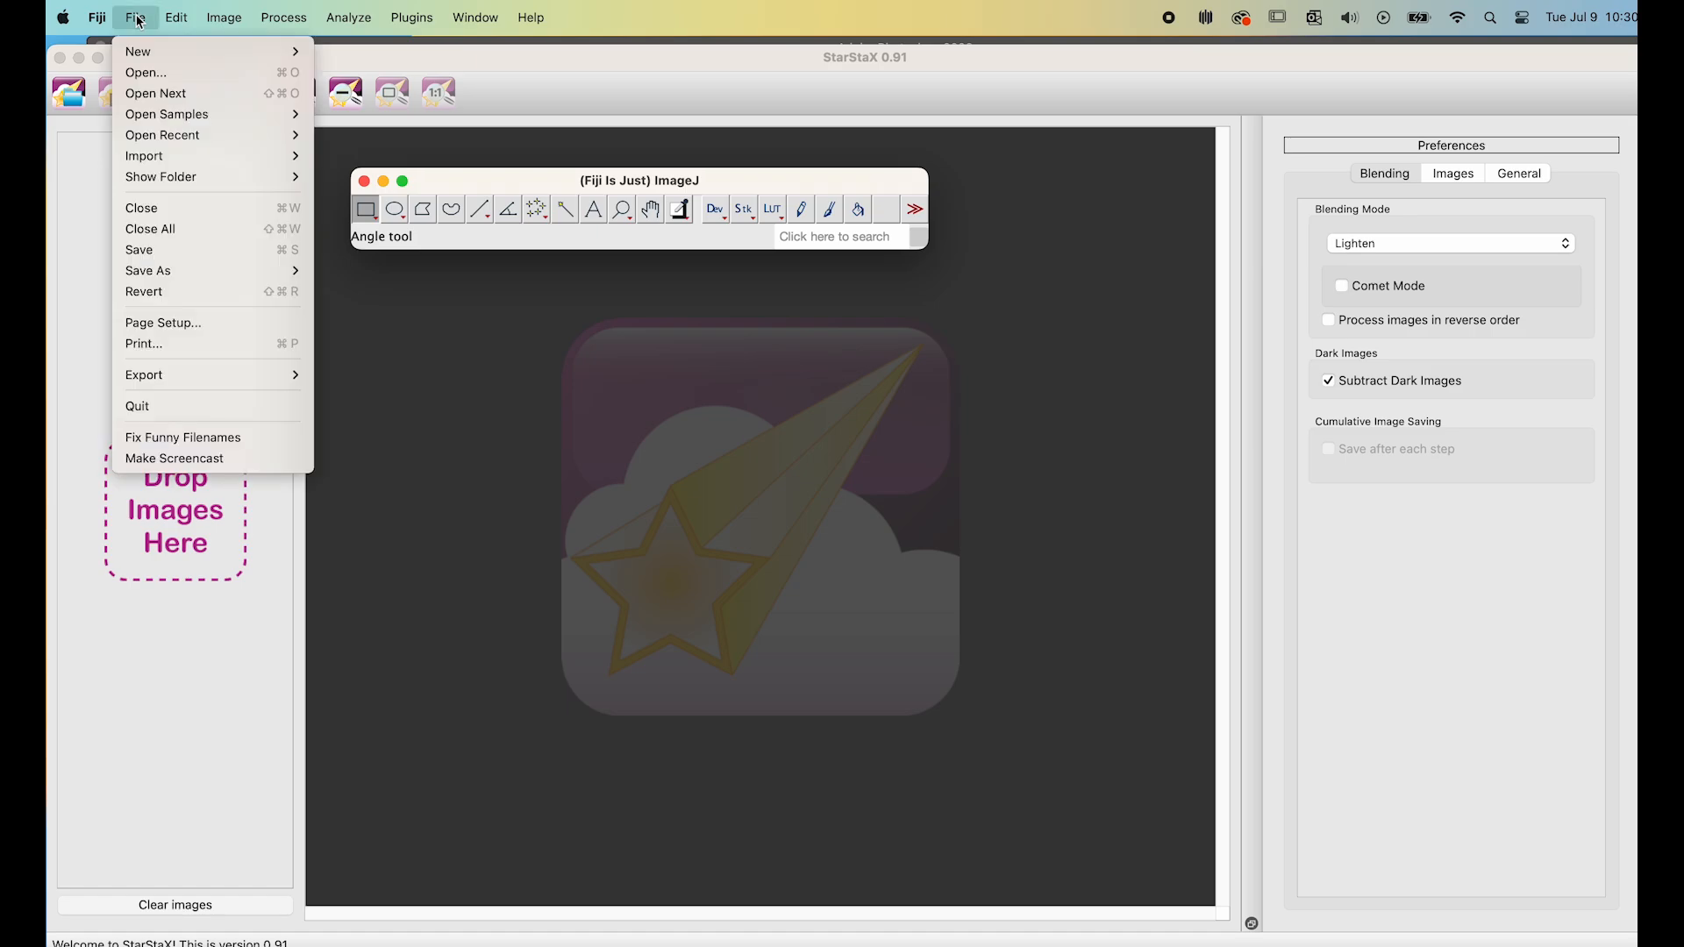
{"action": "left_click", "coordinate": [151, 73]}
{"action": "scroll", "coordinate": [965, 394], "scroll_direction": "down", "scroll_amount": 10}
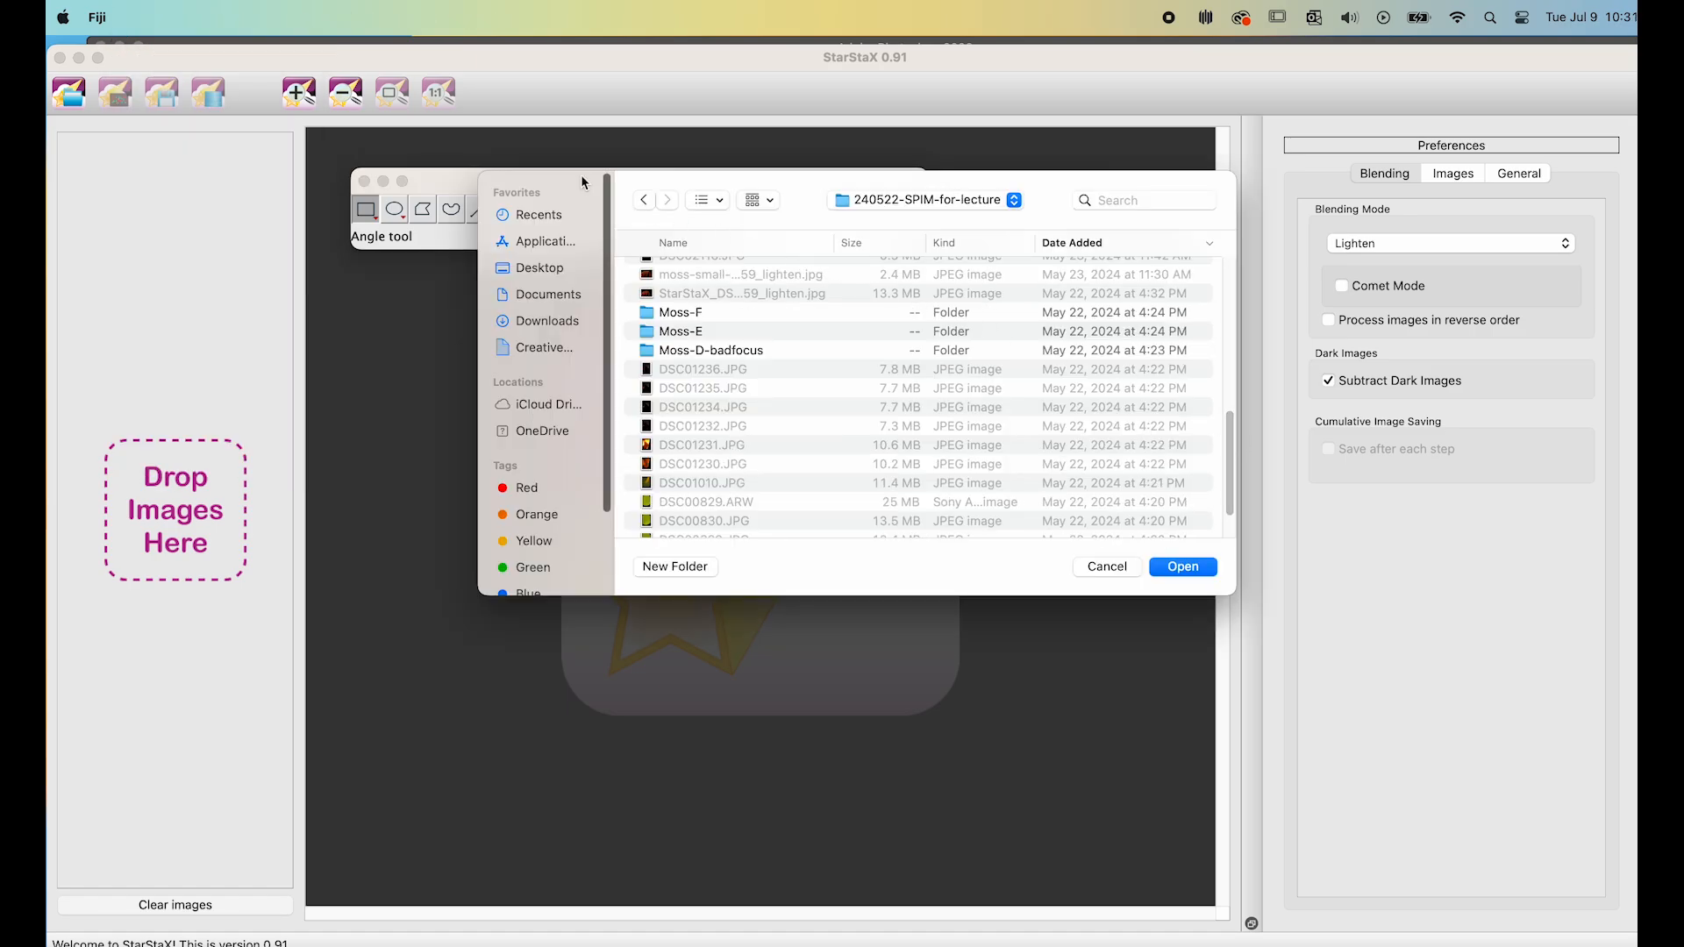
{"action": "left_click", "coordinate": [650, 313]}
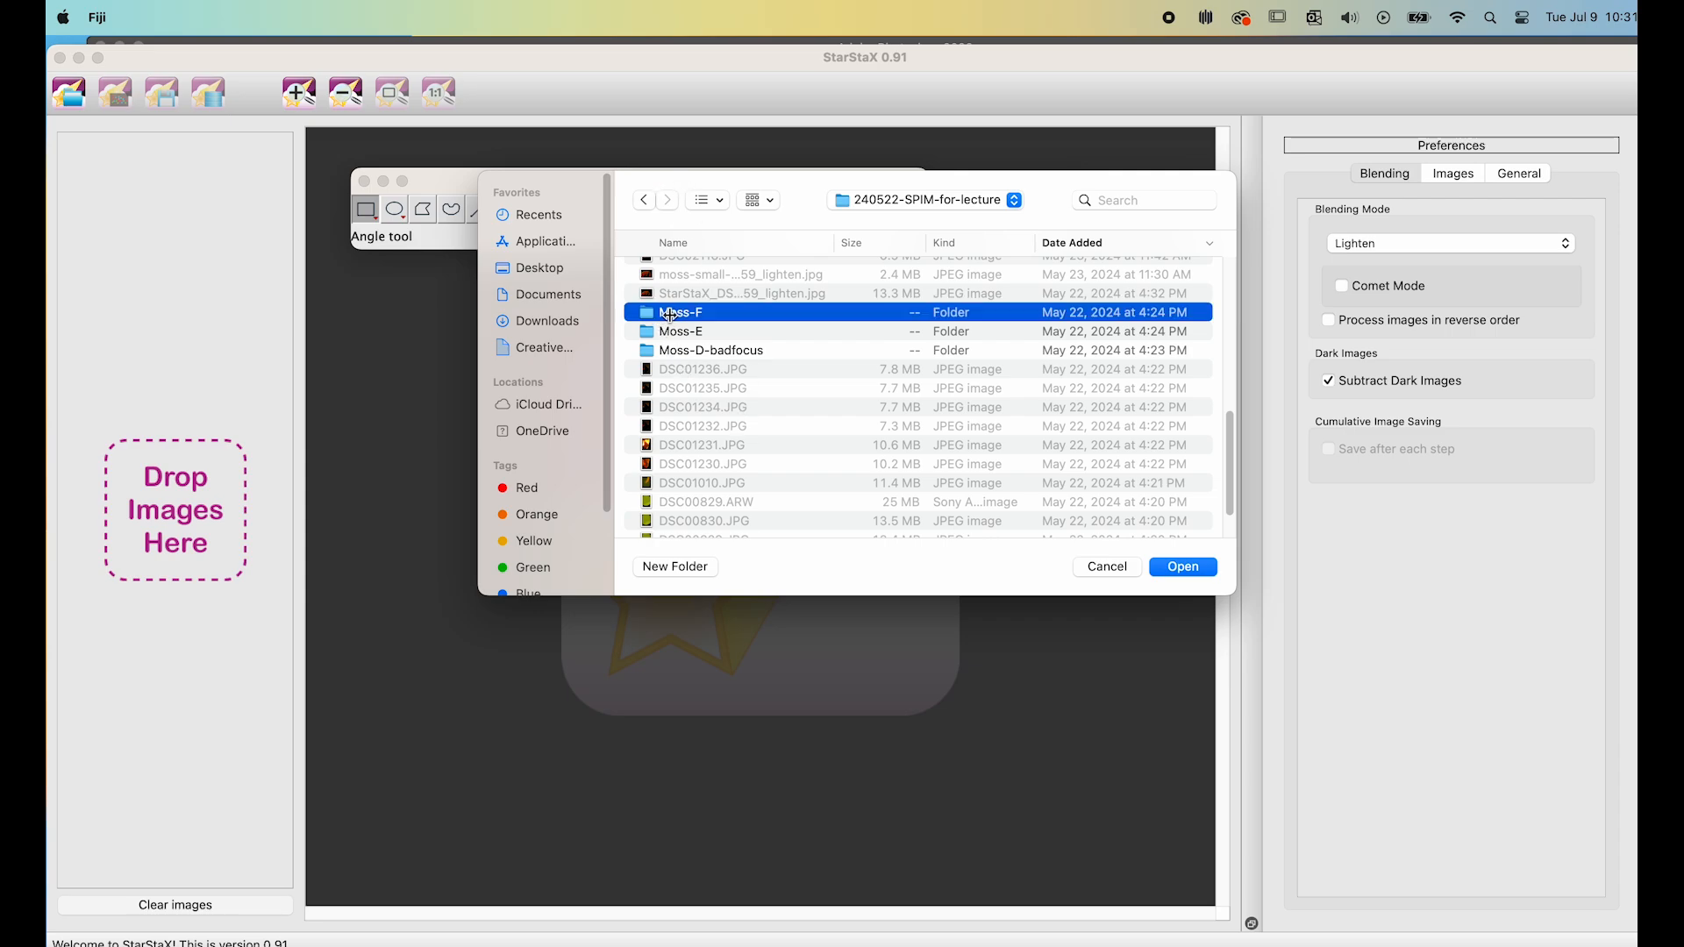
{"action": "left_click", "coordinate": [1197, 568]}
Step: Set the import's start to 5 and count to 300, and load the image sequence as a stack
{"action": "double_click", "coordinate": [709, 354]}
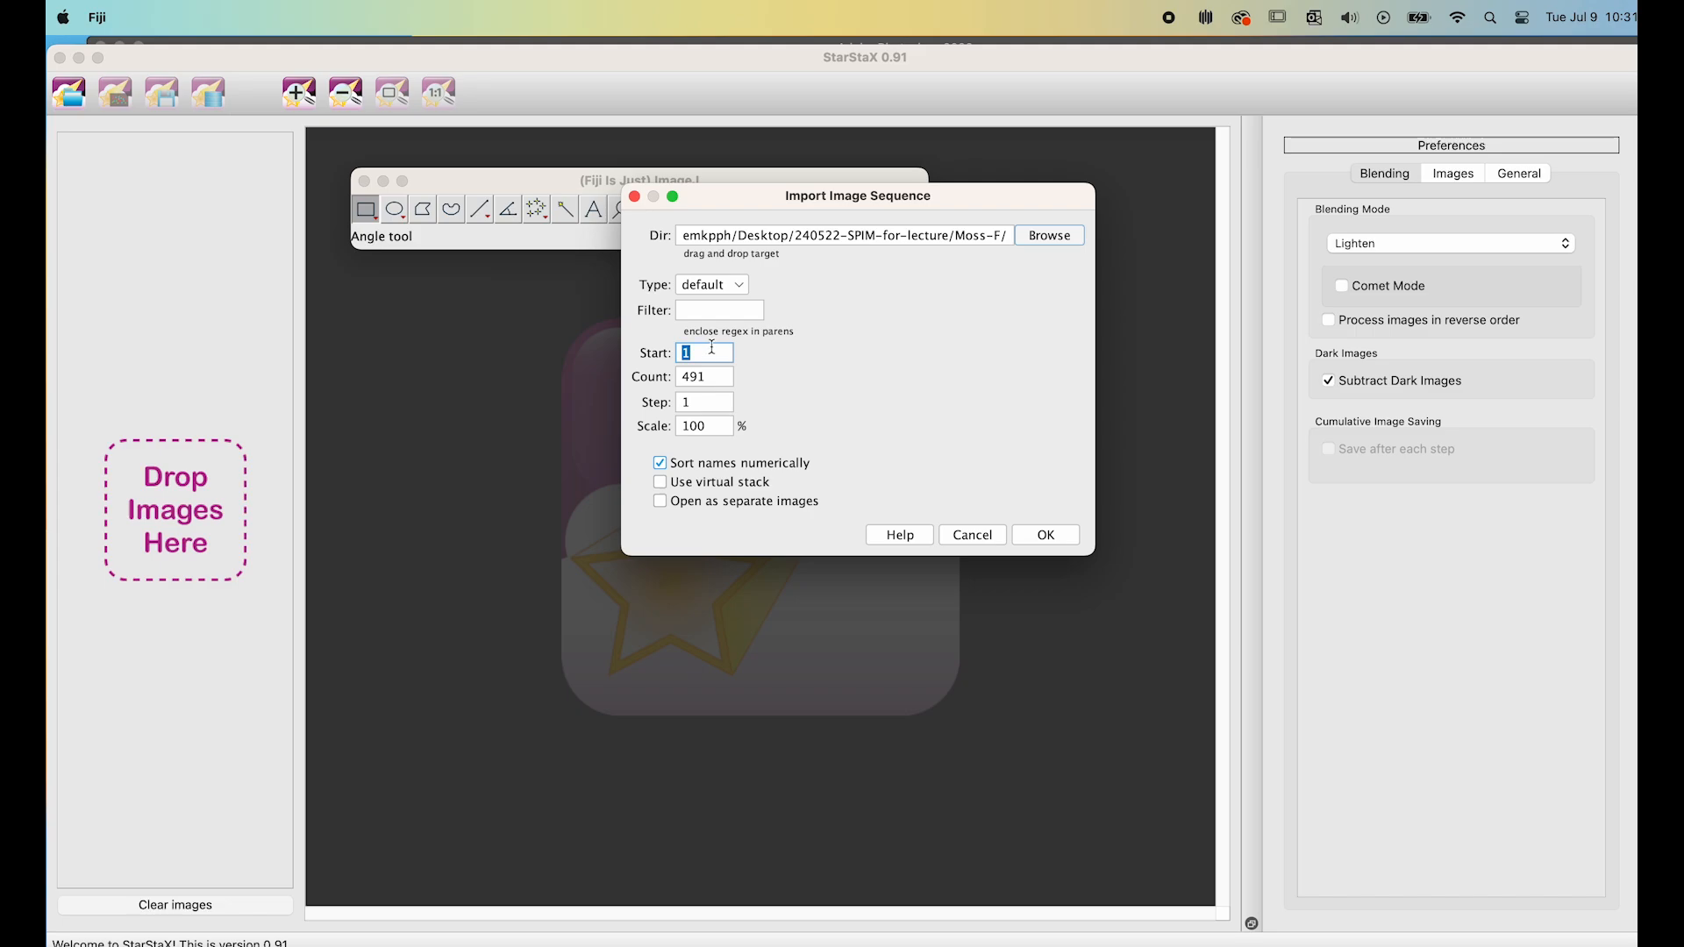
{"action": "type", "text": "5"}
{"action": "left_click", "coordinate": [718, 374]}
{"action": "type", "text": "300"}
{"action": "left_click", "coordinate": [1044, 536]}
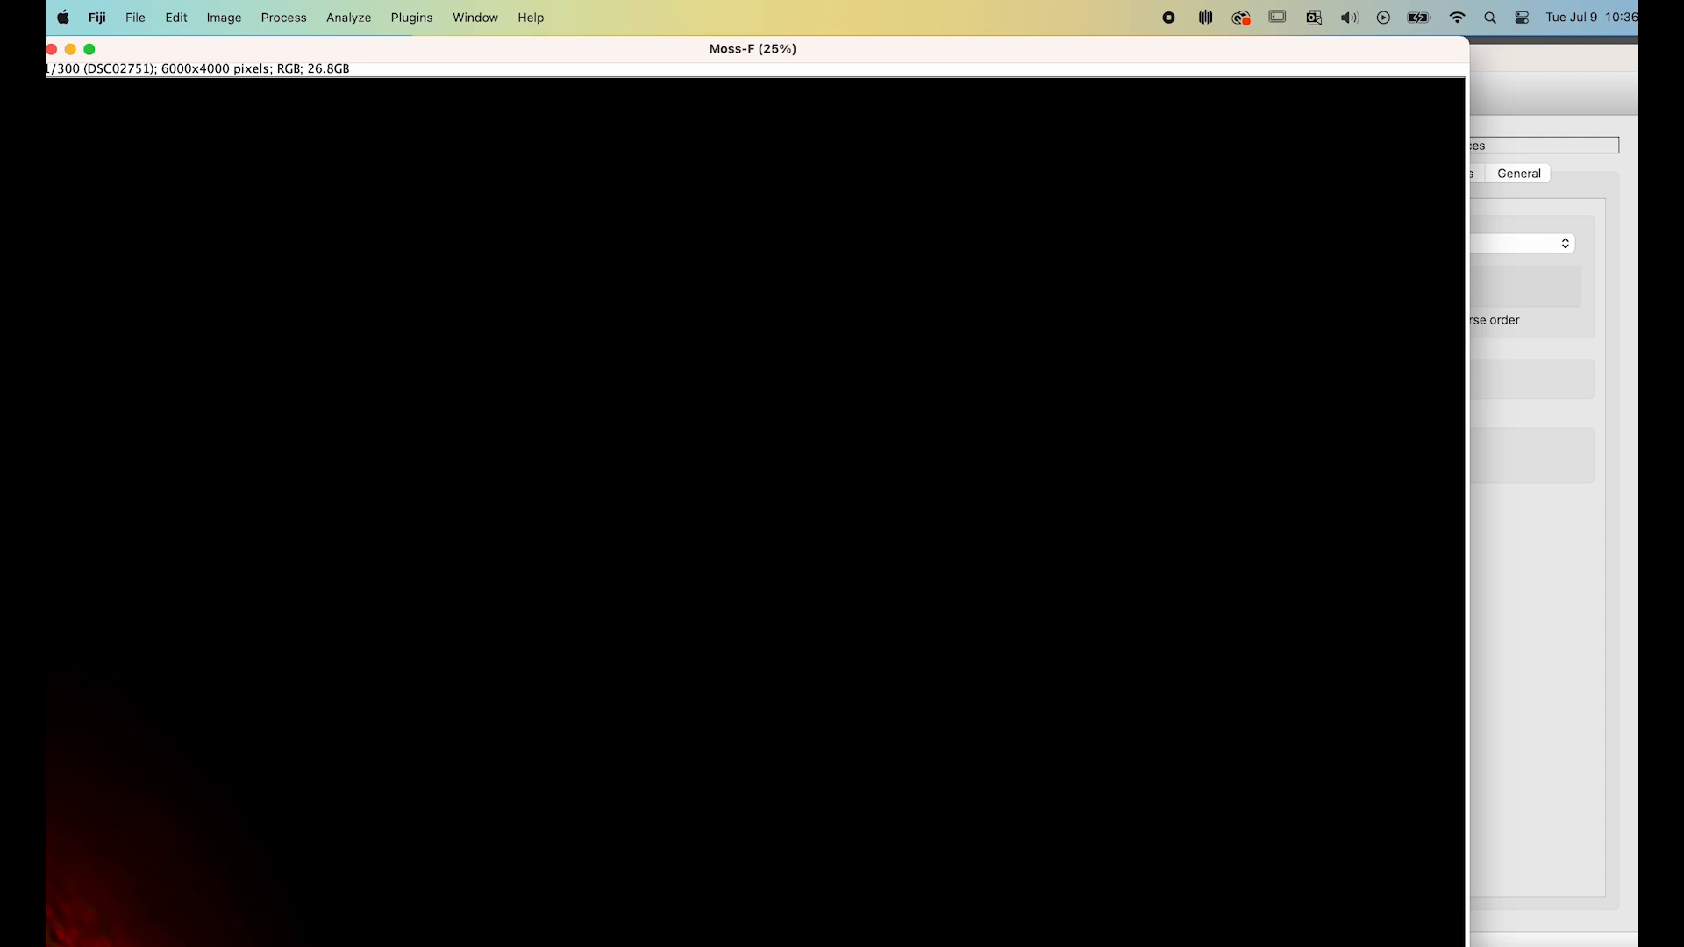
Step: Shrink and reposition the Moss-F stack window, dismiss the error console and advance the stack to slice 259
{"action": "left_click_drag", "start_coordinate": [1467, 946], "coordinate": [1186, 737]}
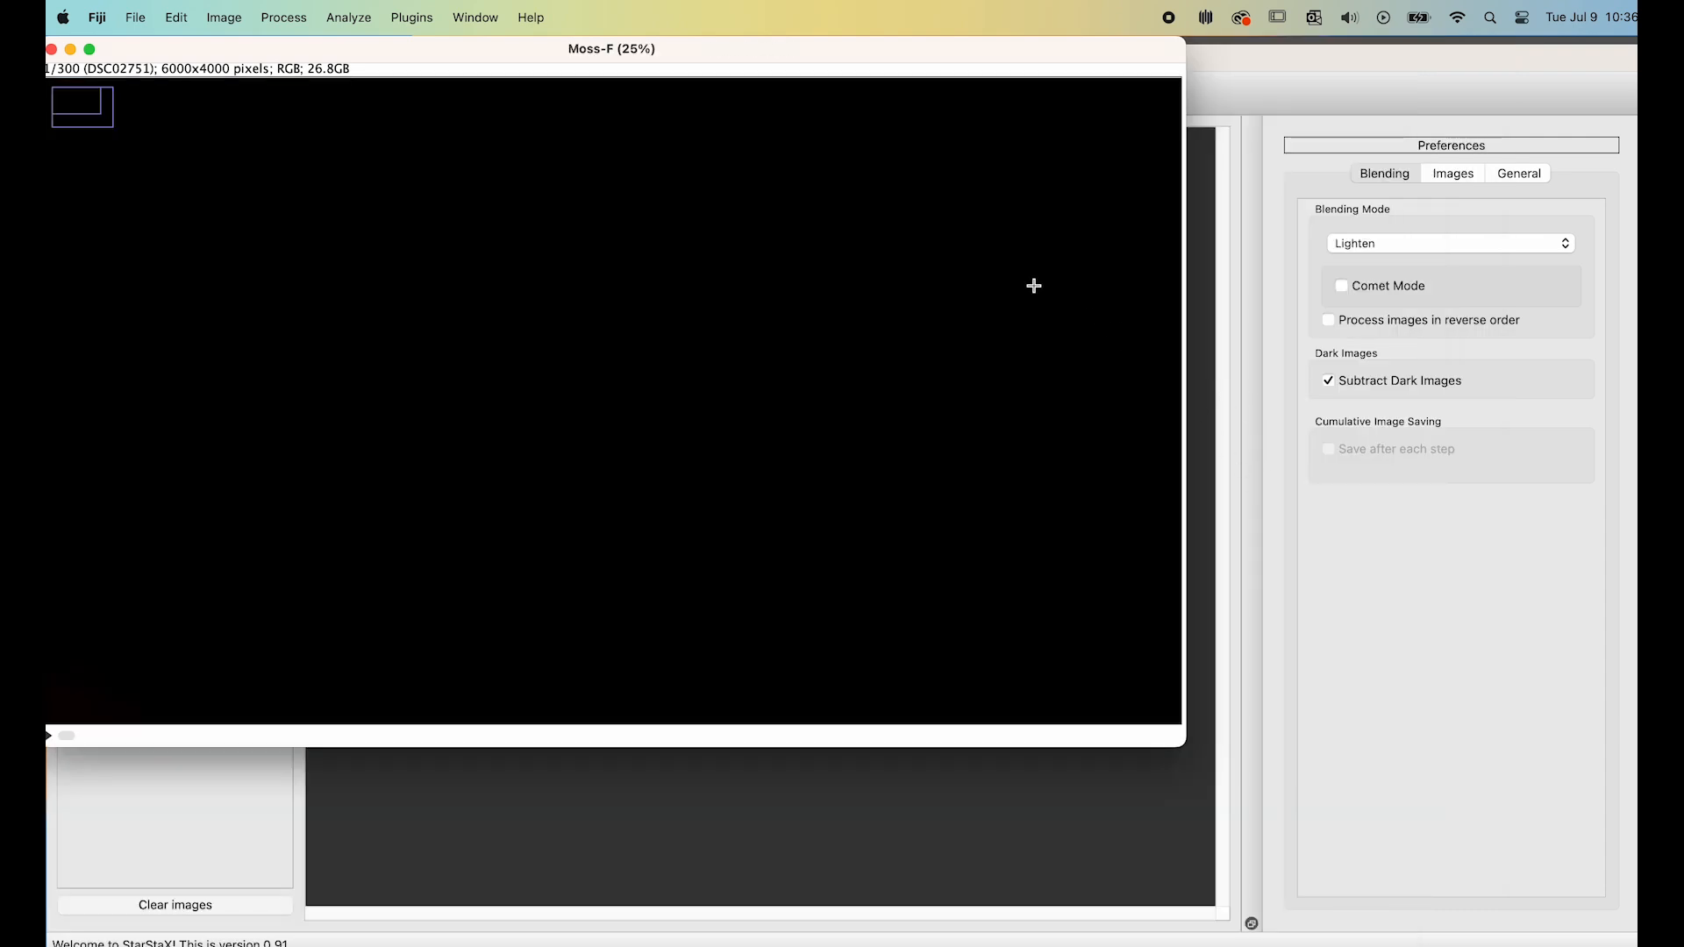
{"action": "left_click_drag", "start_coordinate": [829, 62], "coordinate": [872, 94]}
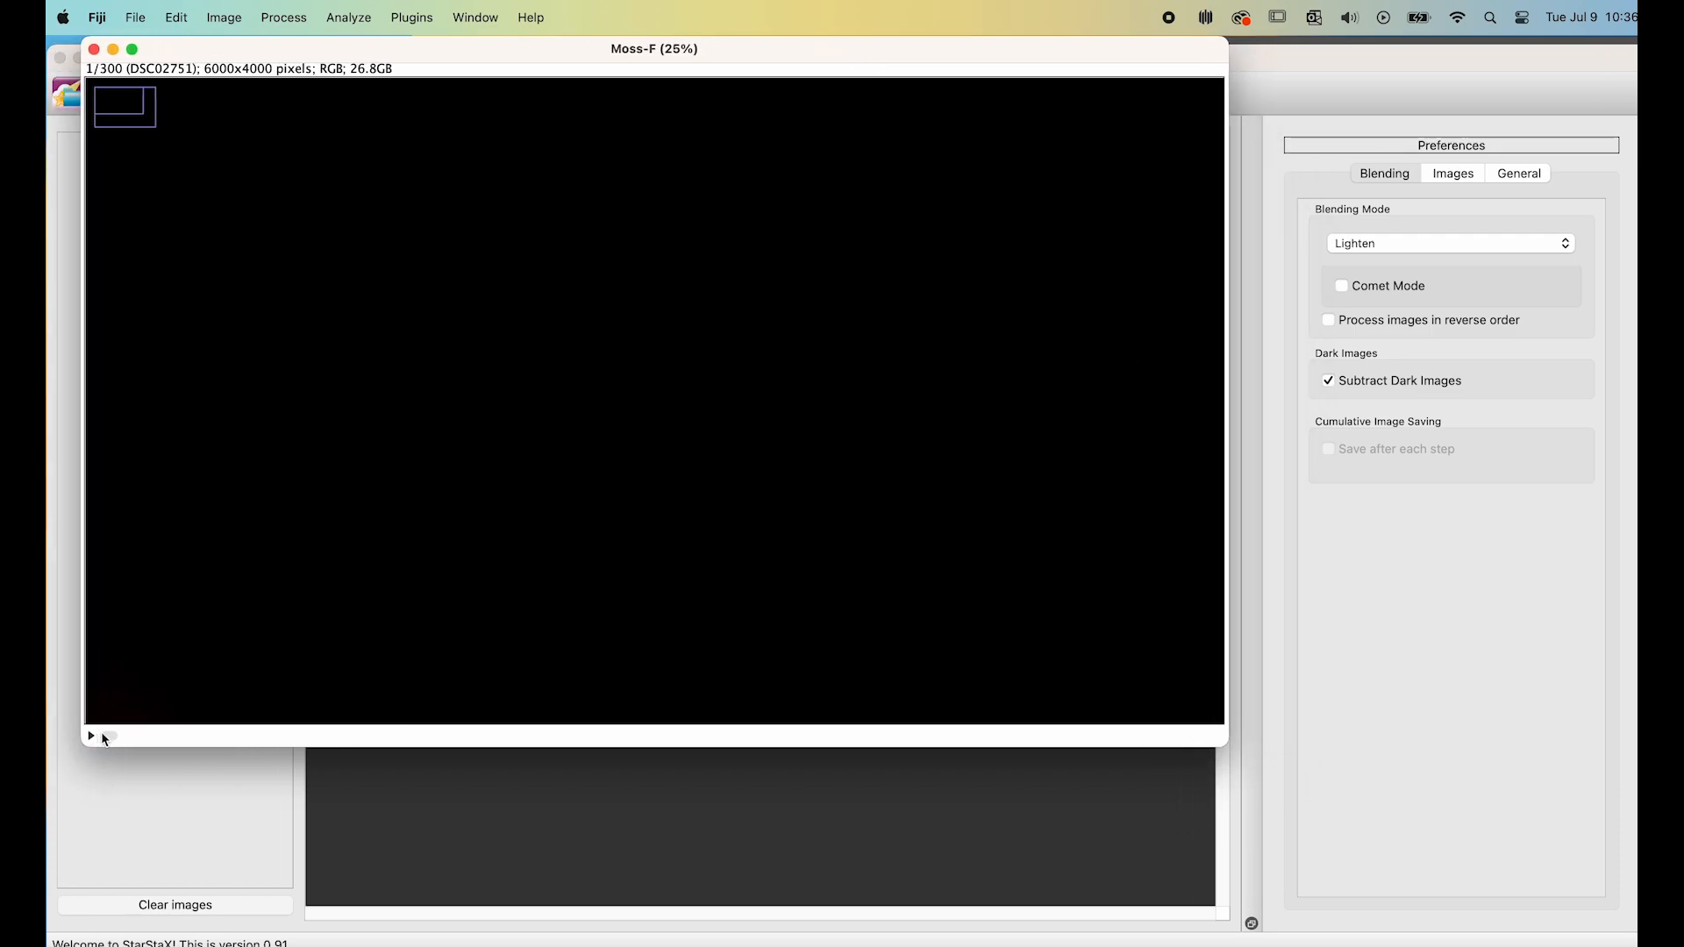
{"action": "left_click_drag", "start_coordinate": [109, 739], "coordinate": [597, 732]}
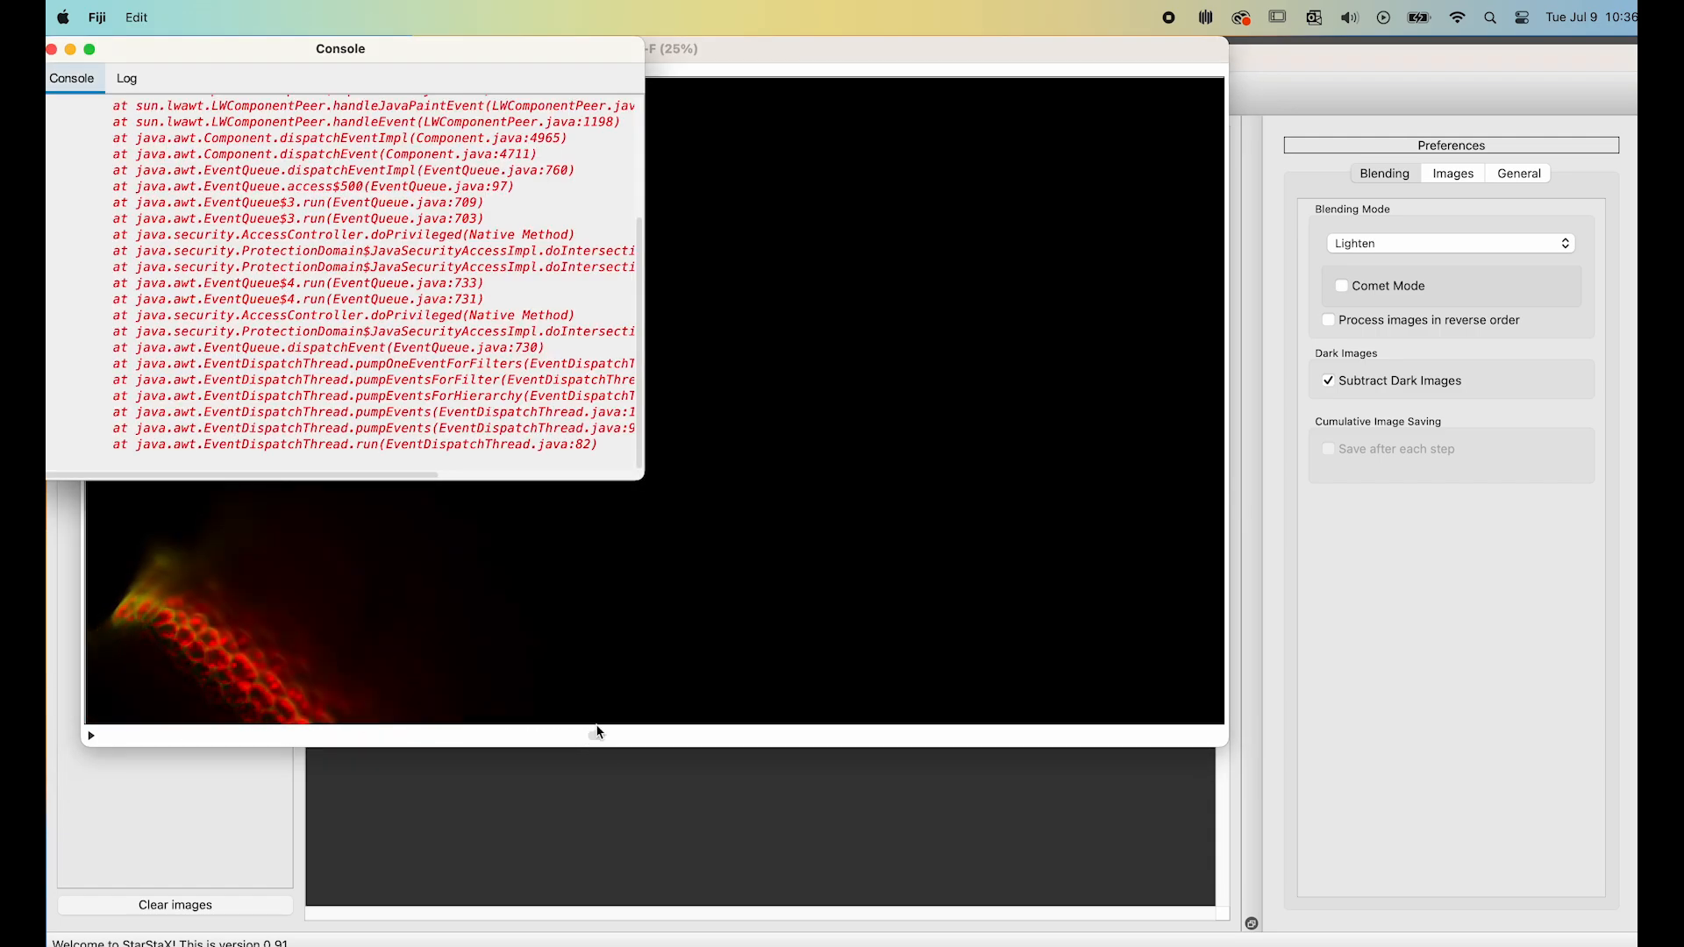
{"action": "left_click", "coordinate": [51, 49]}
{"action": "left_click_drag", "start_coordinate": [597, 741], "coordinate": [1062, 732]}
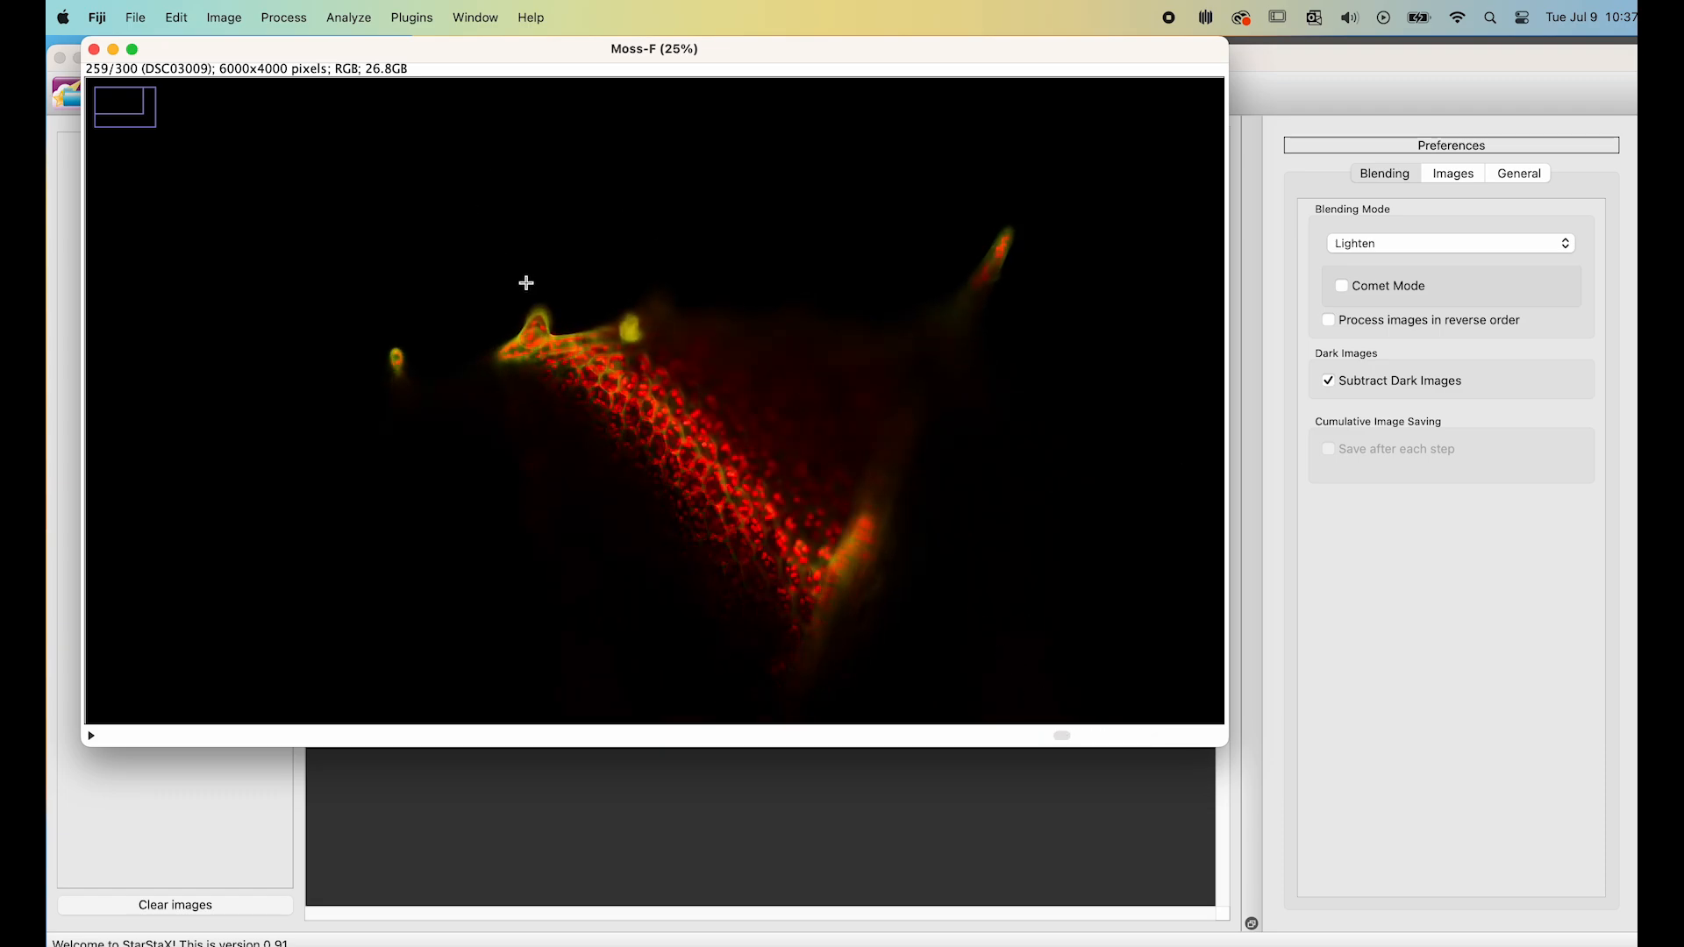
Step: Move the stack window below the Fiji toolbar and draw a rectangular selection around most of the fluorescent moss leaf on slice 259
{"action": "left_click_drag", "start_coordinate": [178, 53], "coordinate": [281, 250]}
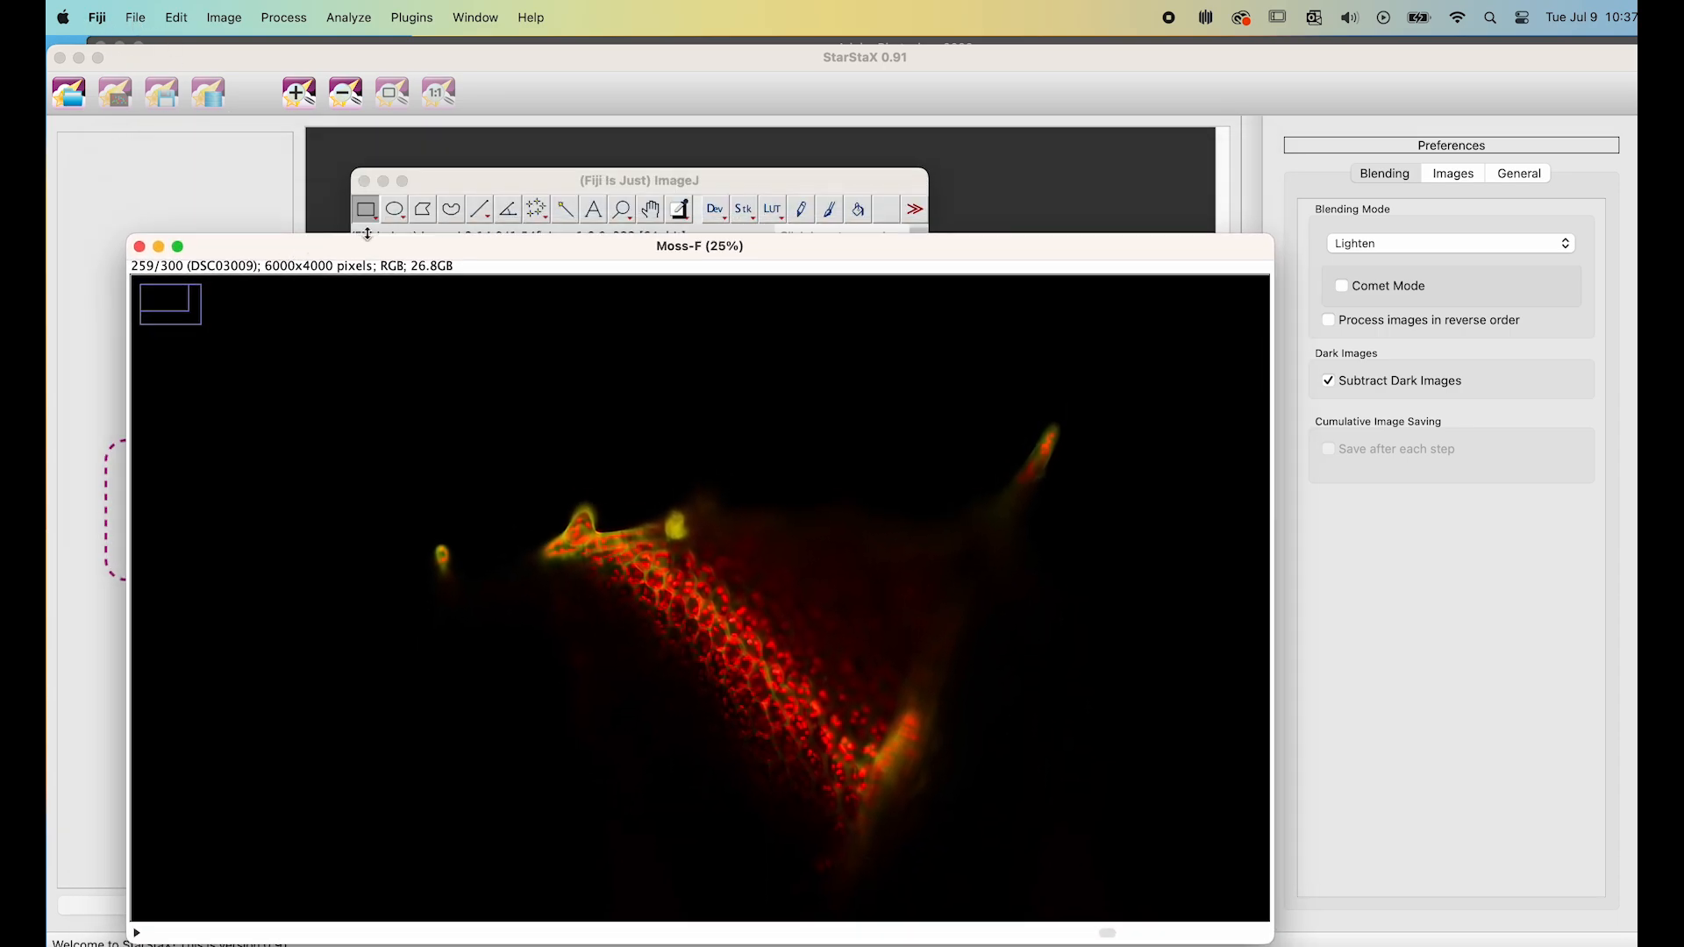
{"action": "left_click", "coordinate": [369, 211]}
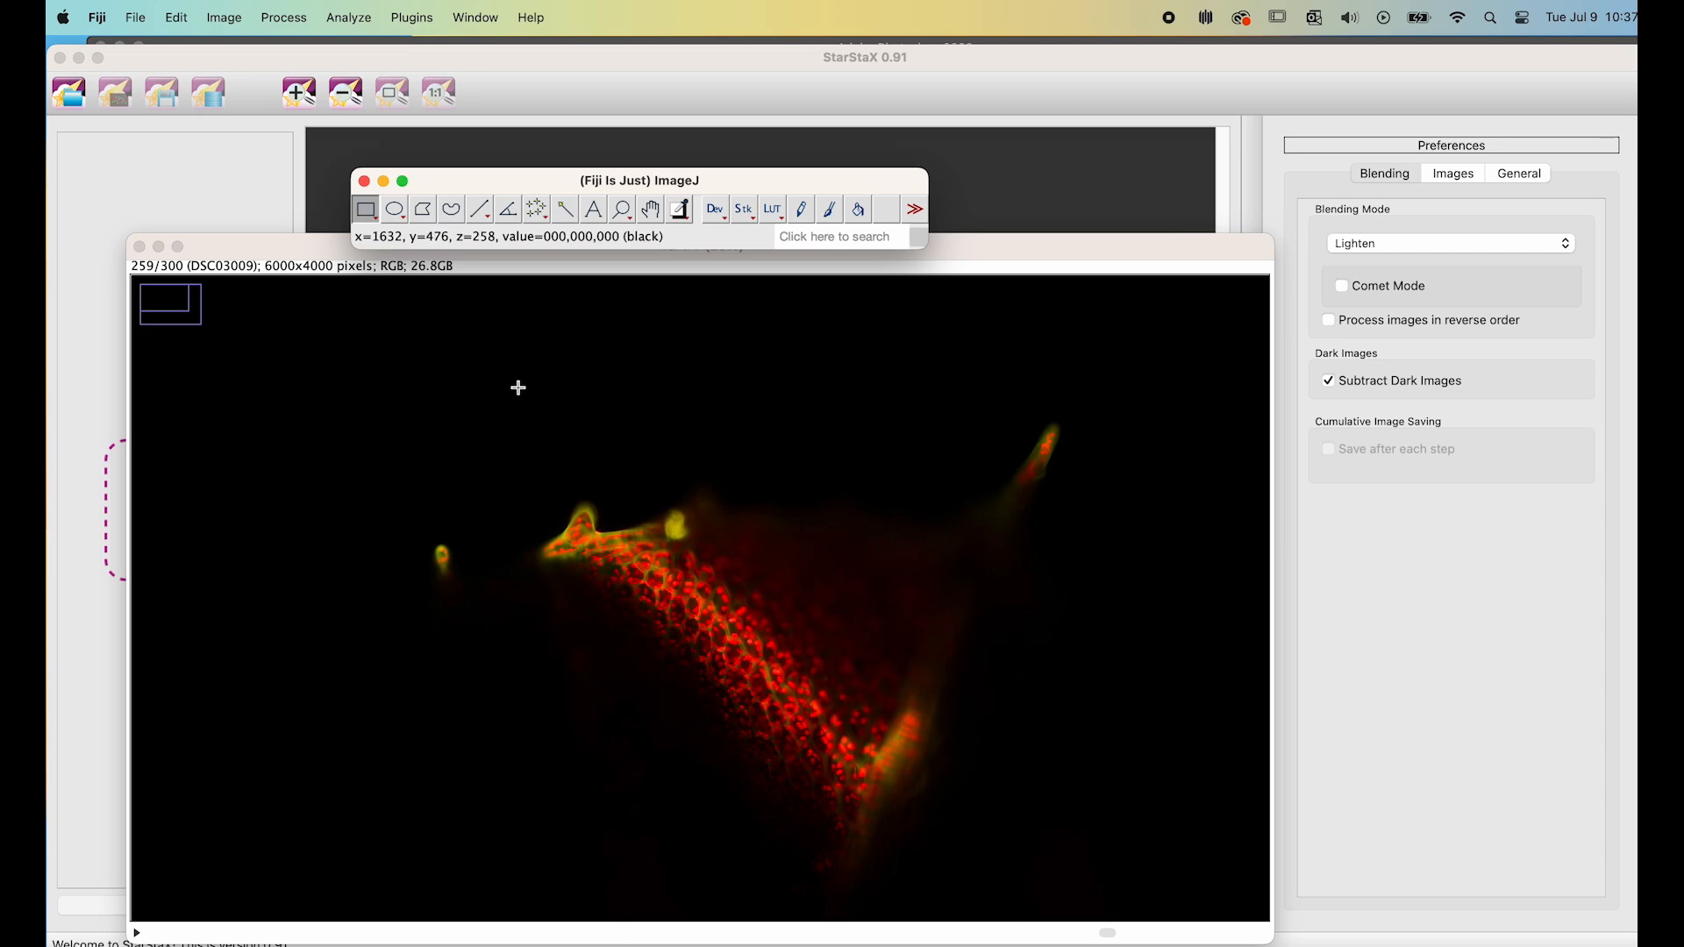
{"action": "left_click_drag", "start_coordinate": [511, 389], "coordinate": [1096, 789]}
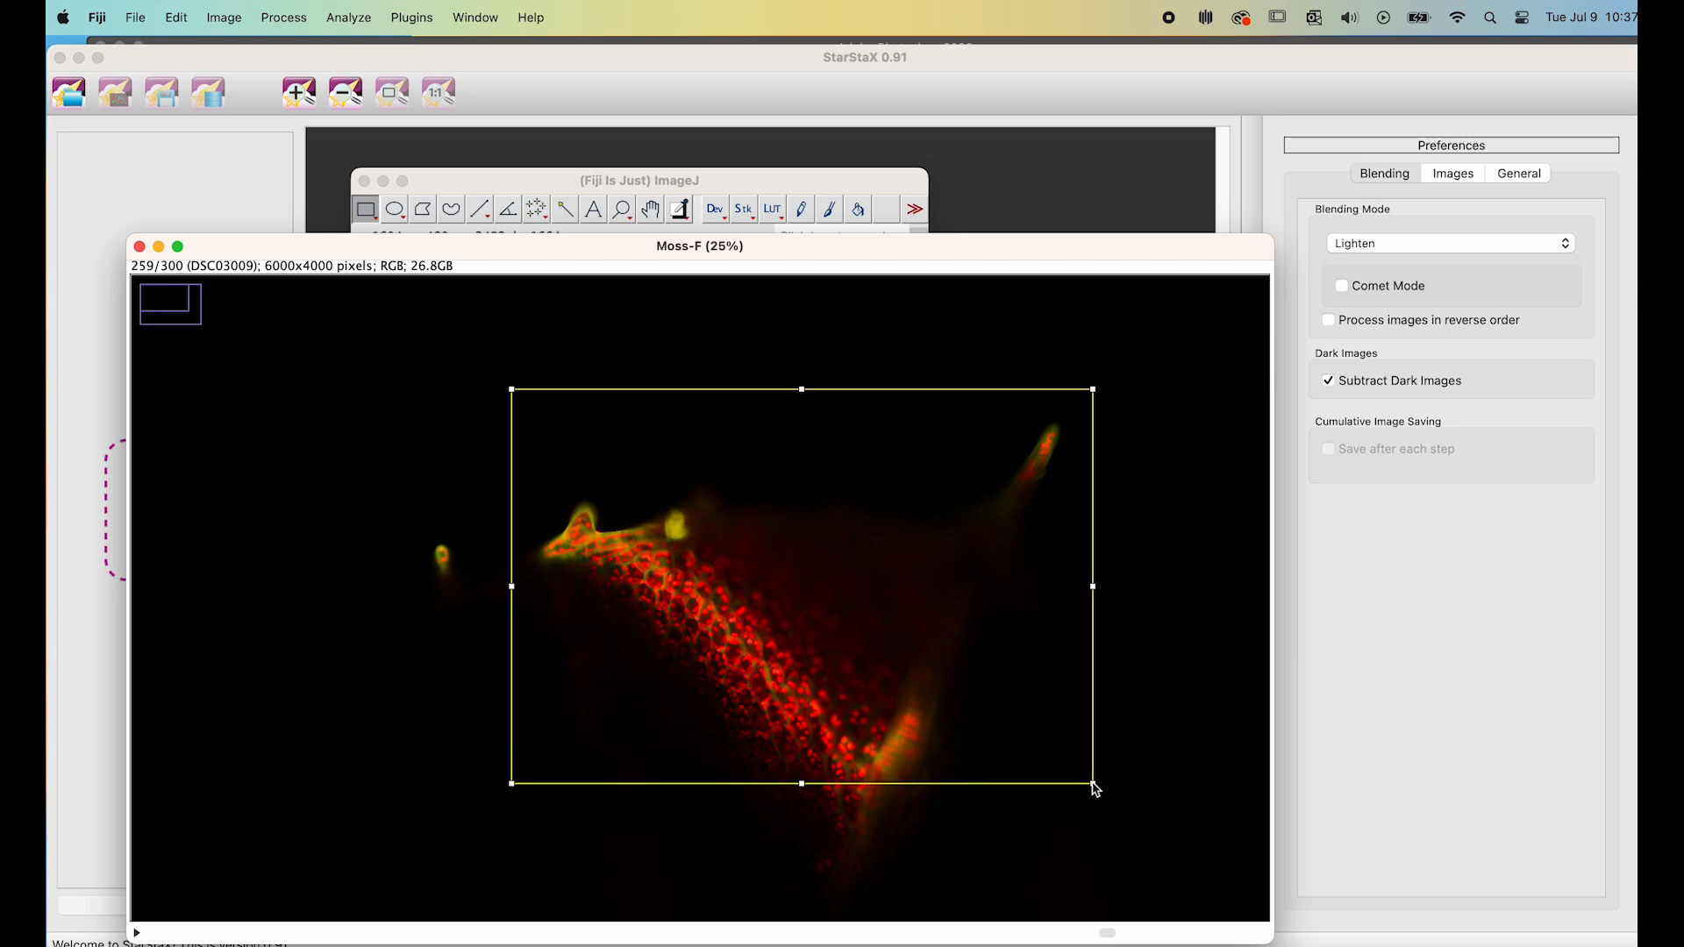
Step: Crop the Moss-F stack to the rectangular selection and move its window up over the Fiji toolbar
{"action": "left_click", "coordinate": [470, 179]}
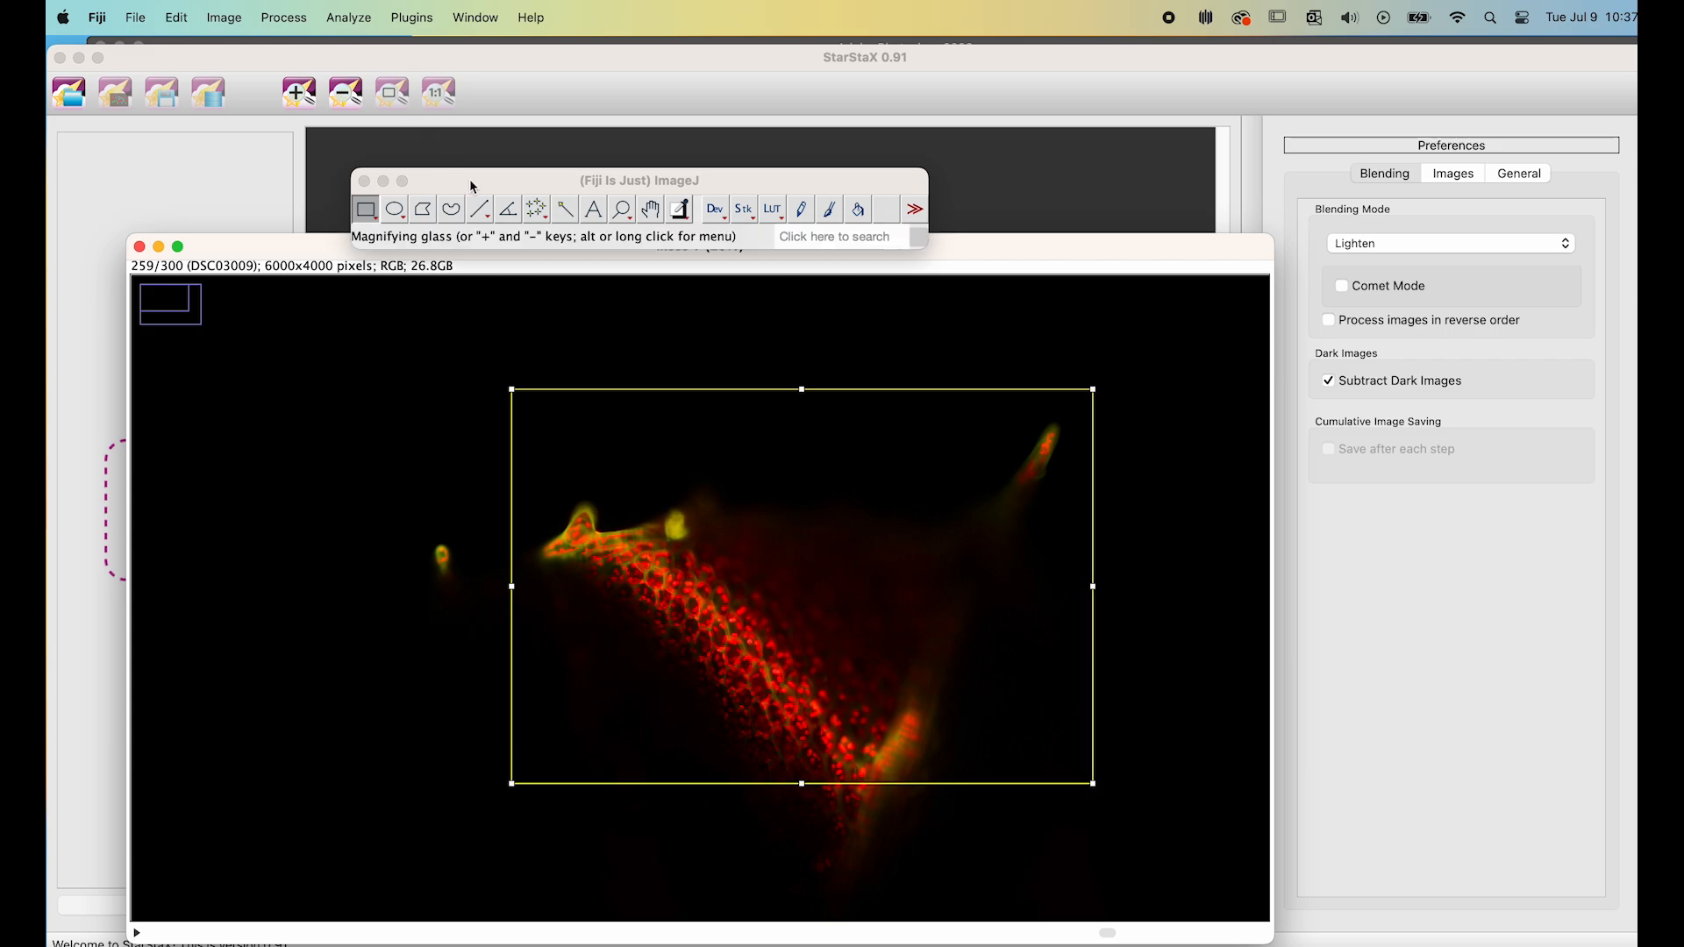
{"action": "left_click", "coordinate": [230, 19]}
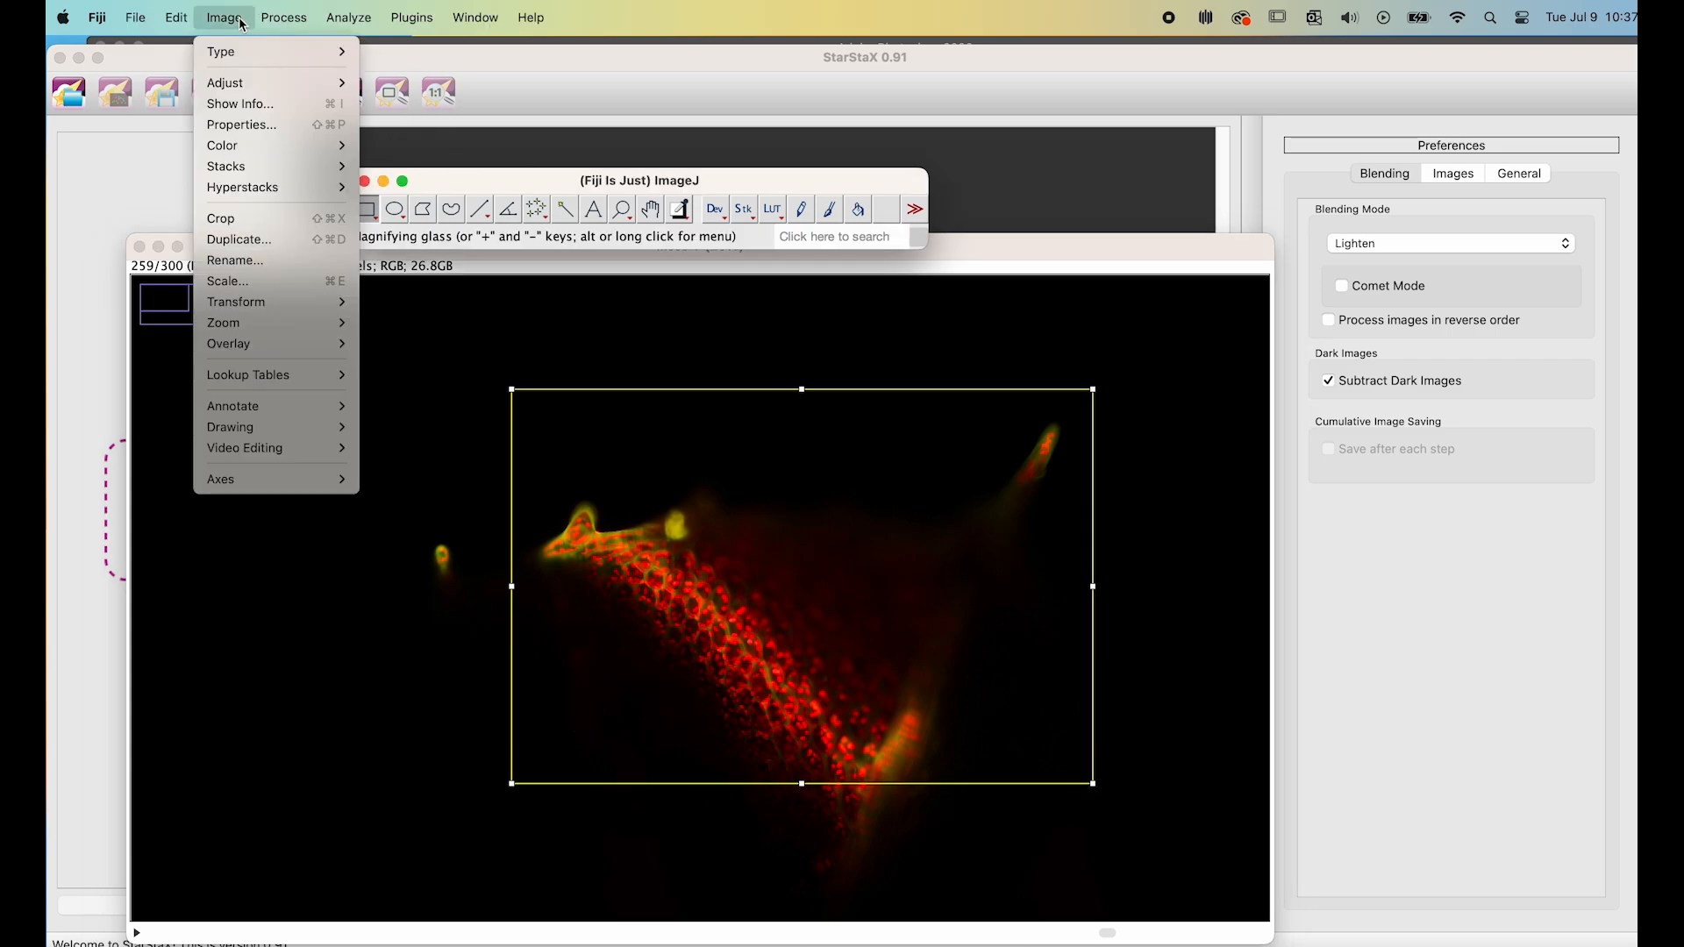
{"action": "left_click", "coordinate": [227, 221]}
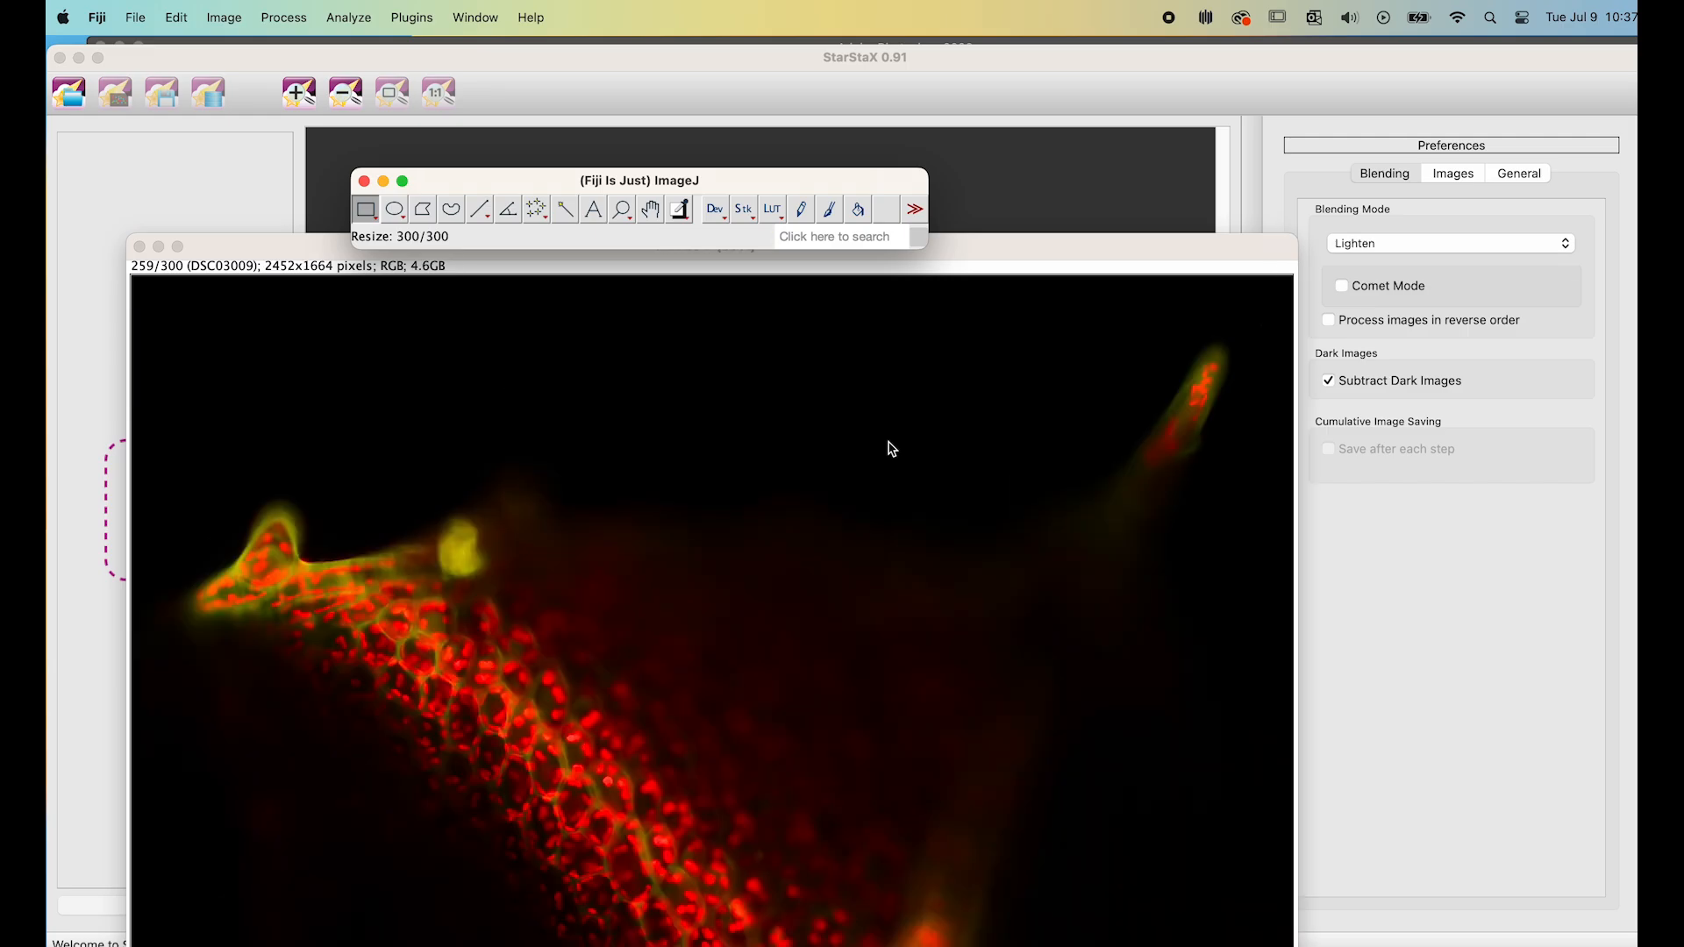
{"action": "left_click_drag", "start_coordinate": [952, 248], "coordinate": [923, 155]}
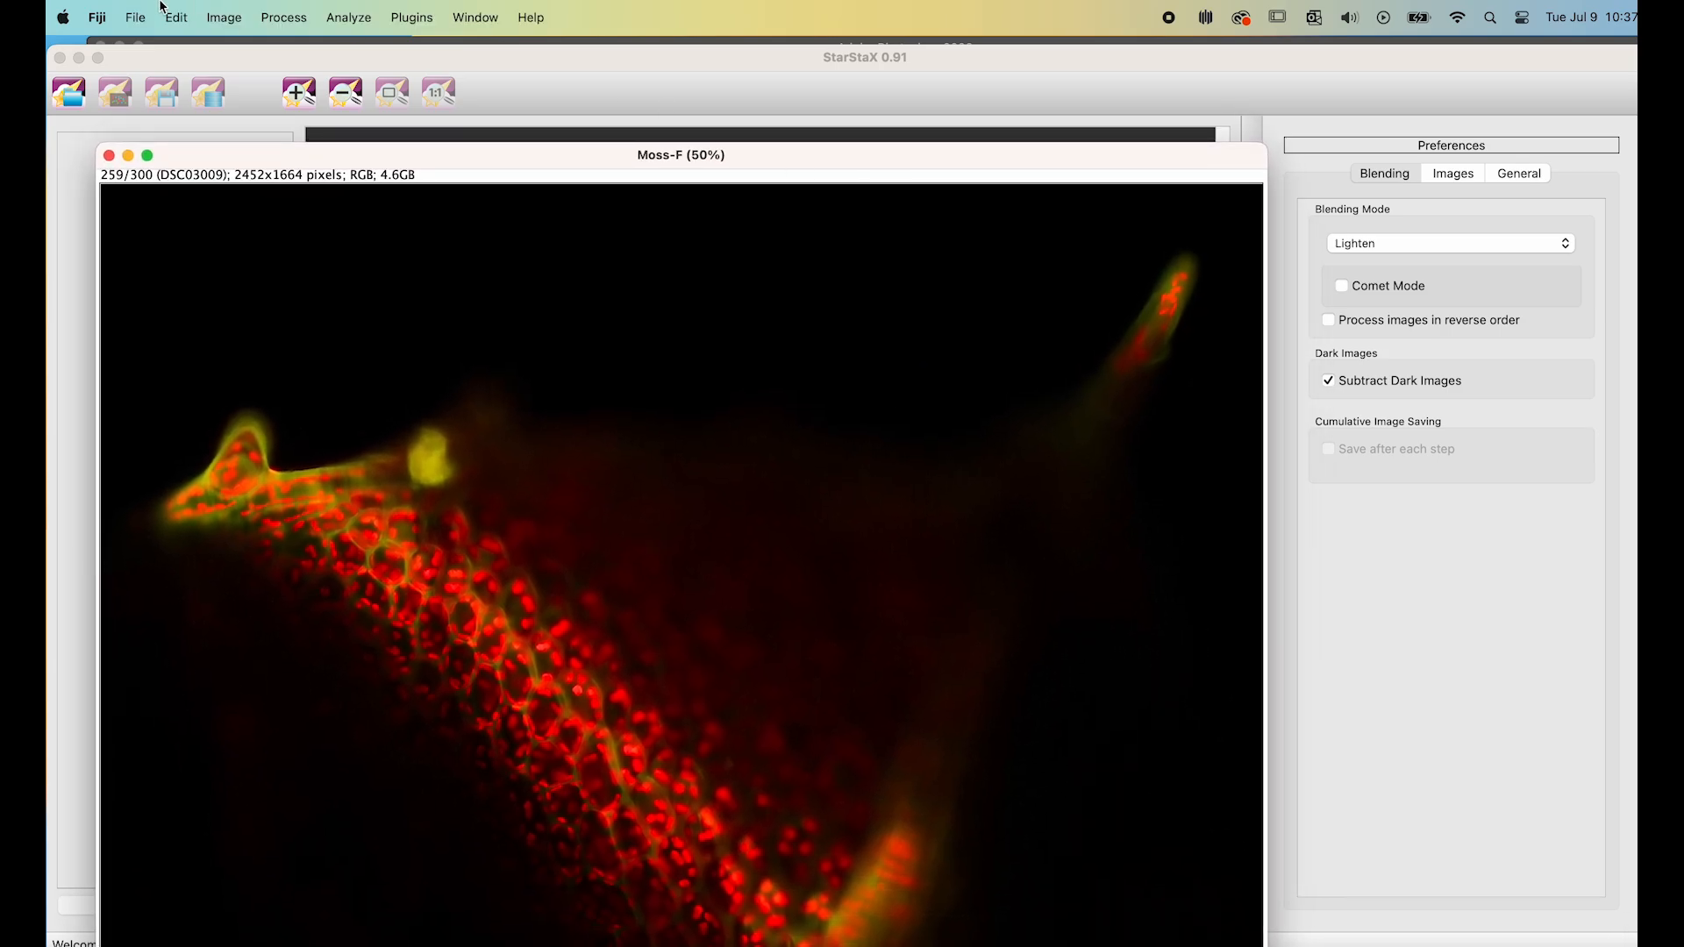
Step: Save the cropped stack as the TIFF file Moss-F.tif on the Desktop
{"action": "left_click", "coordinate": [143, 23]}
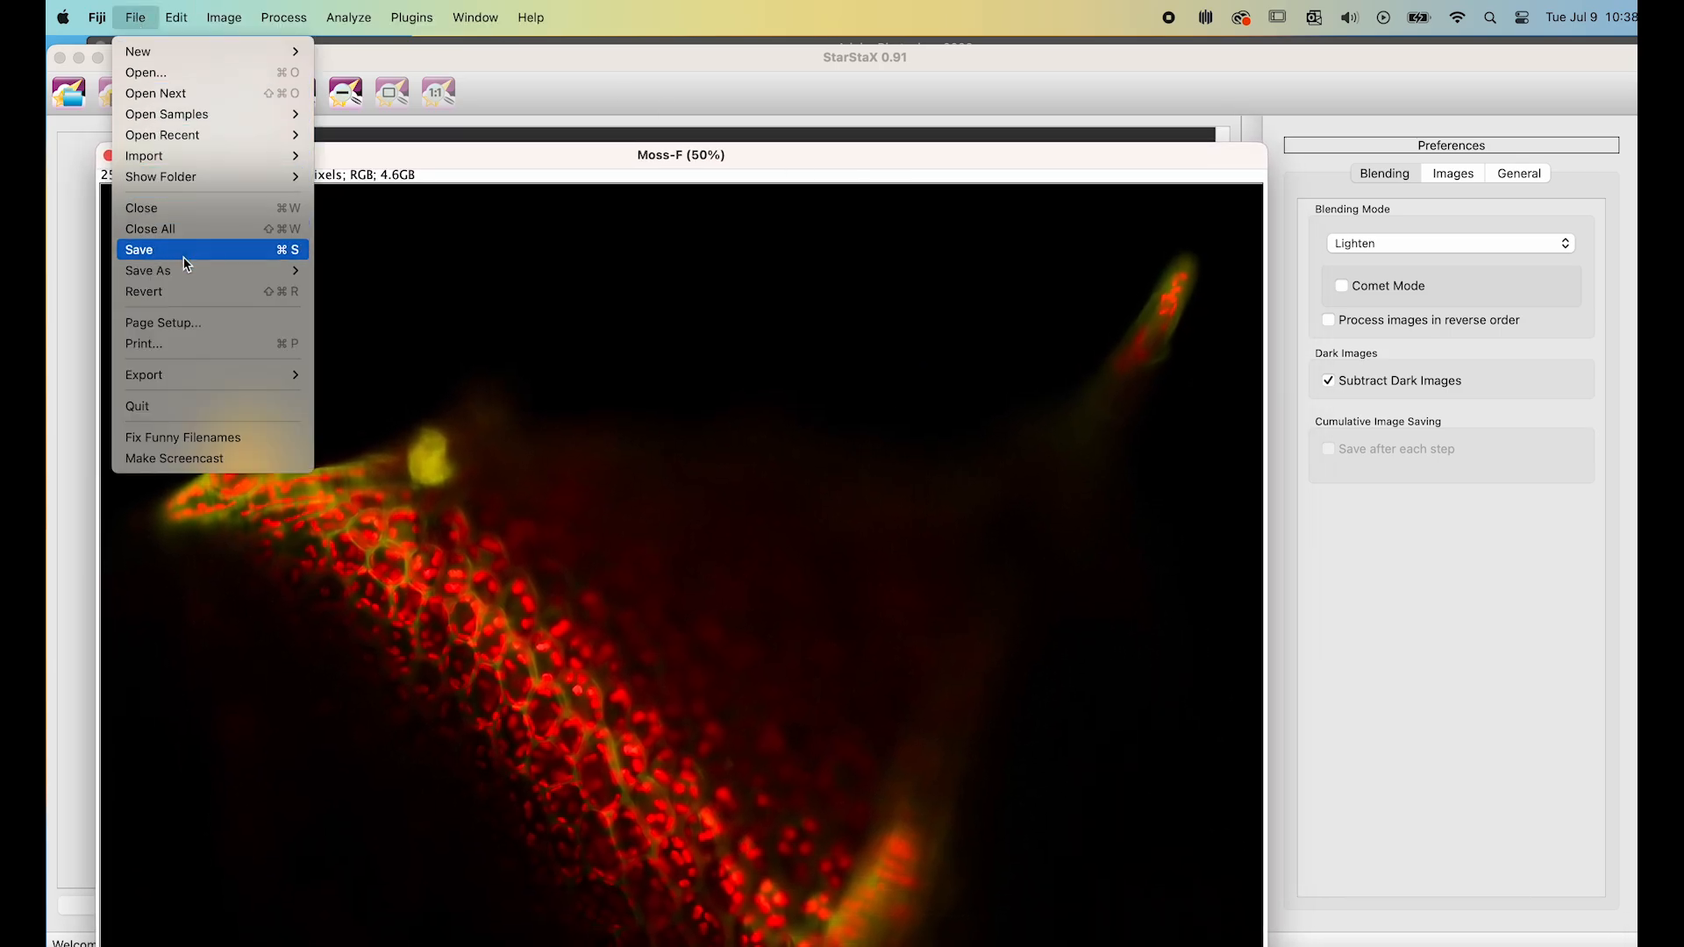
{"action": "mouse_move", "coordinate": [185, 270]}
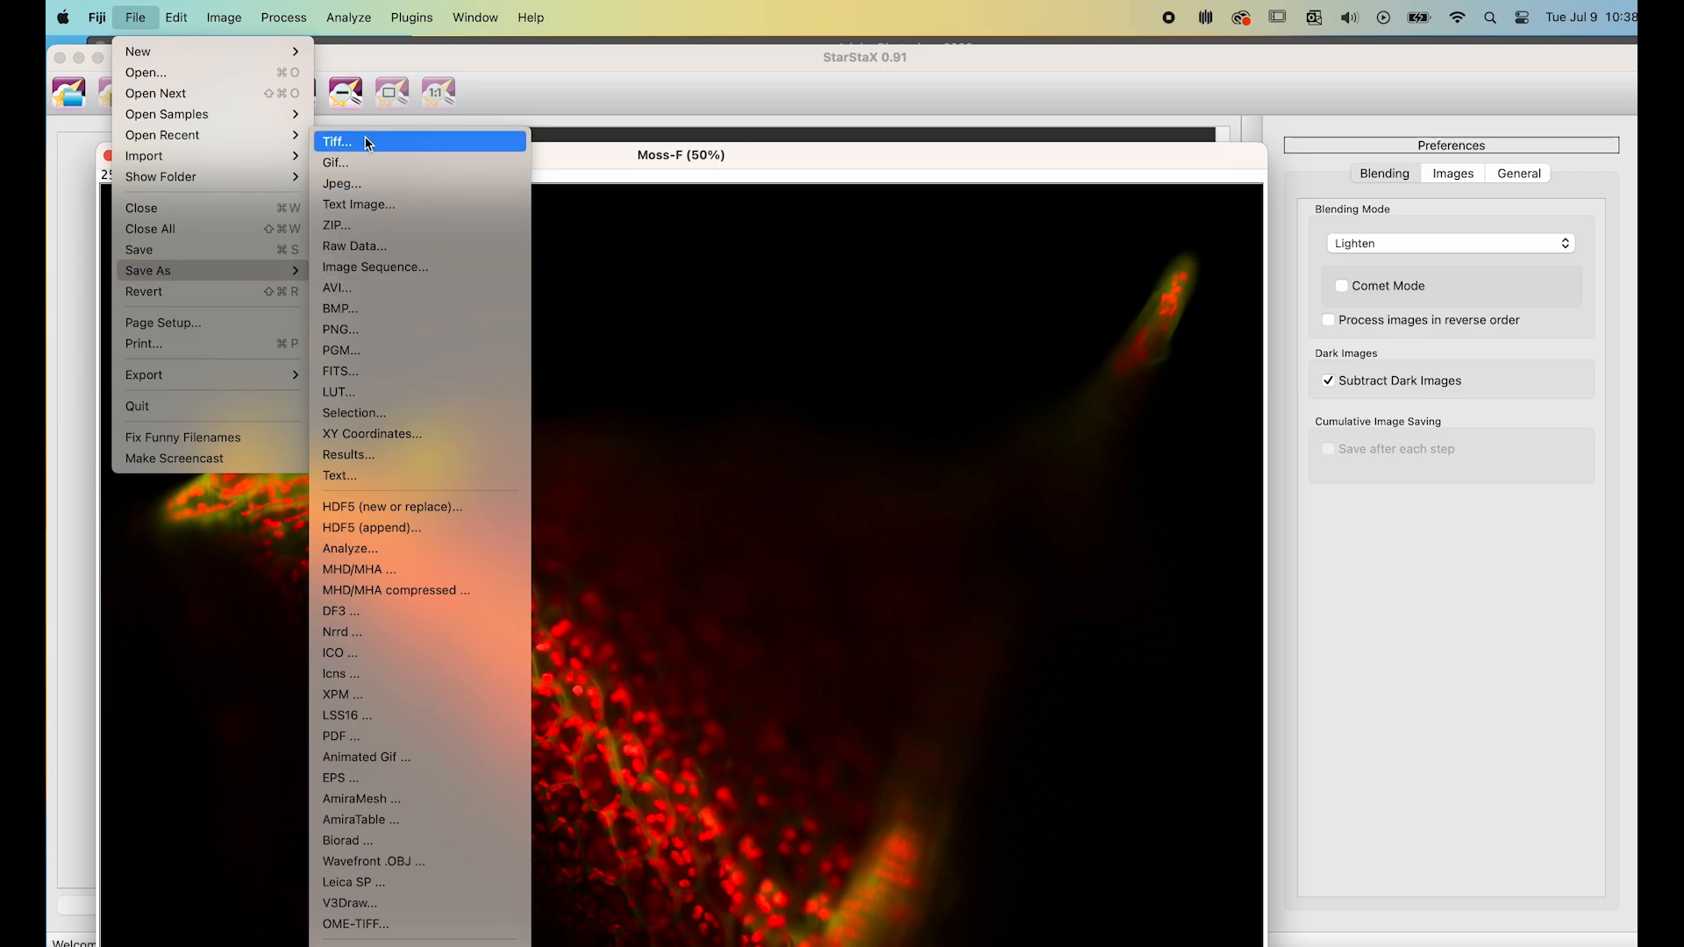
{"action": "left_click", "coordinate": [368, 143]}
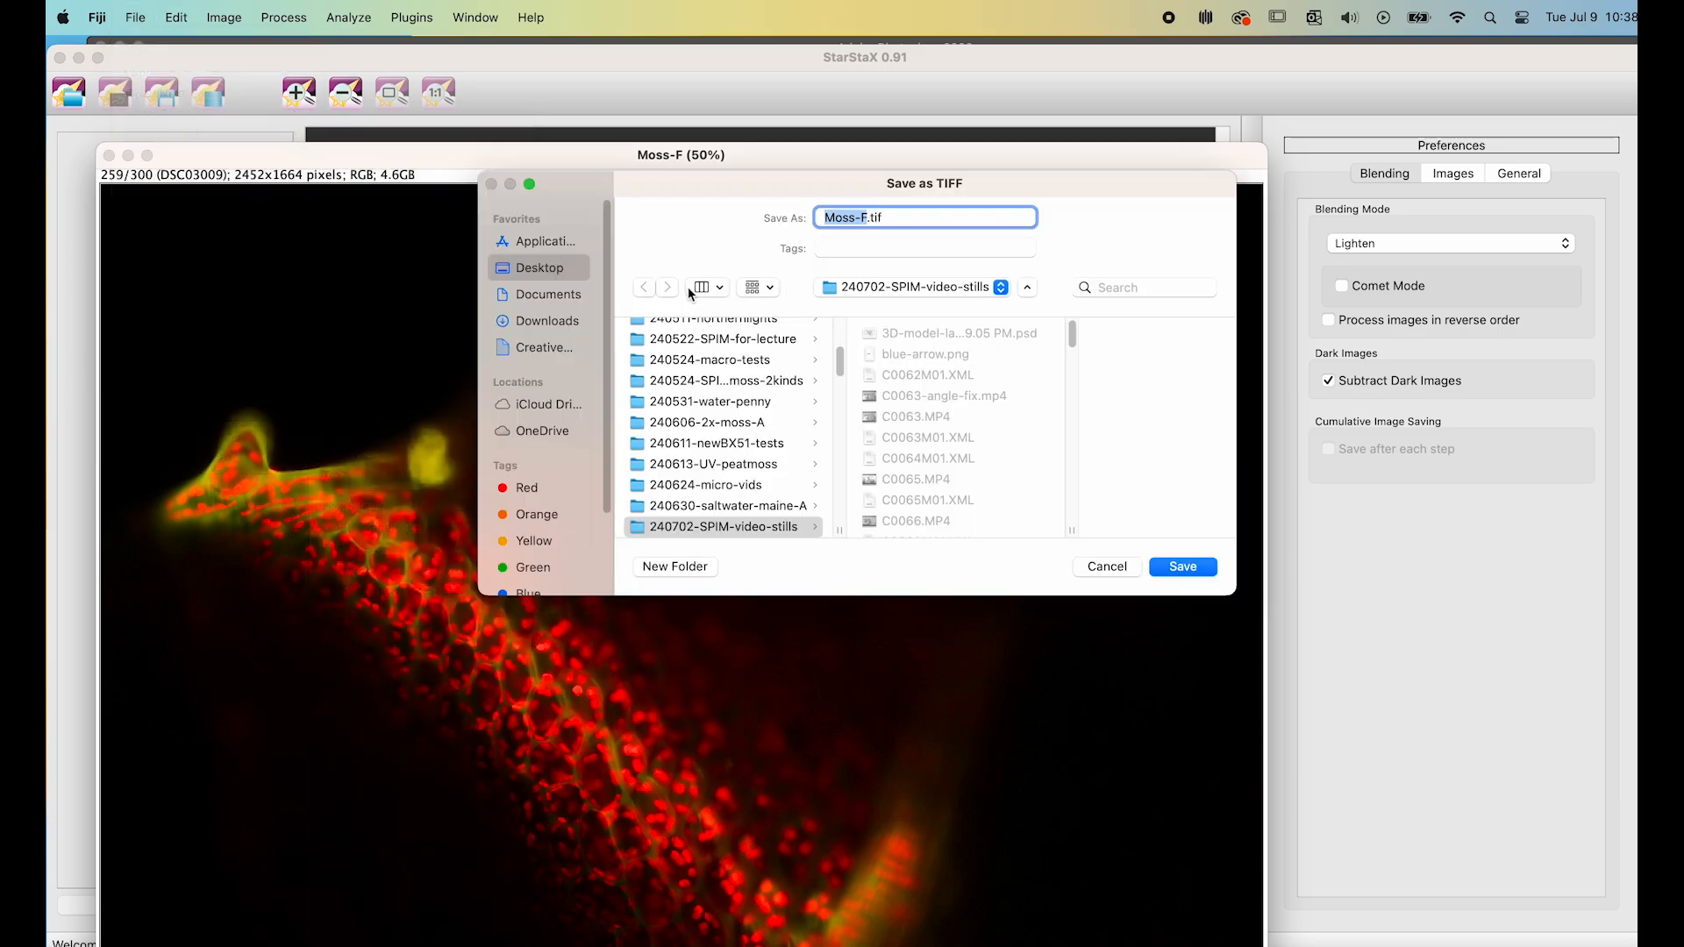
{"action": "left_click", "coordinate": [534, 272]}
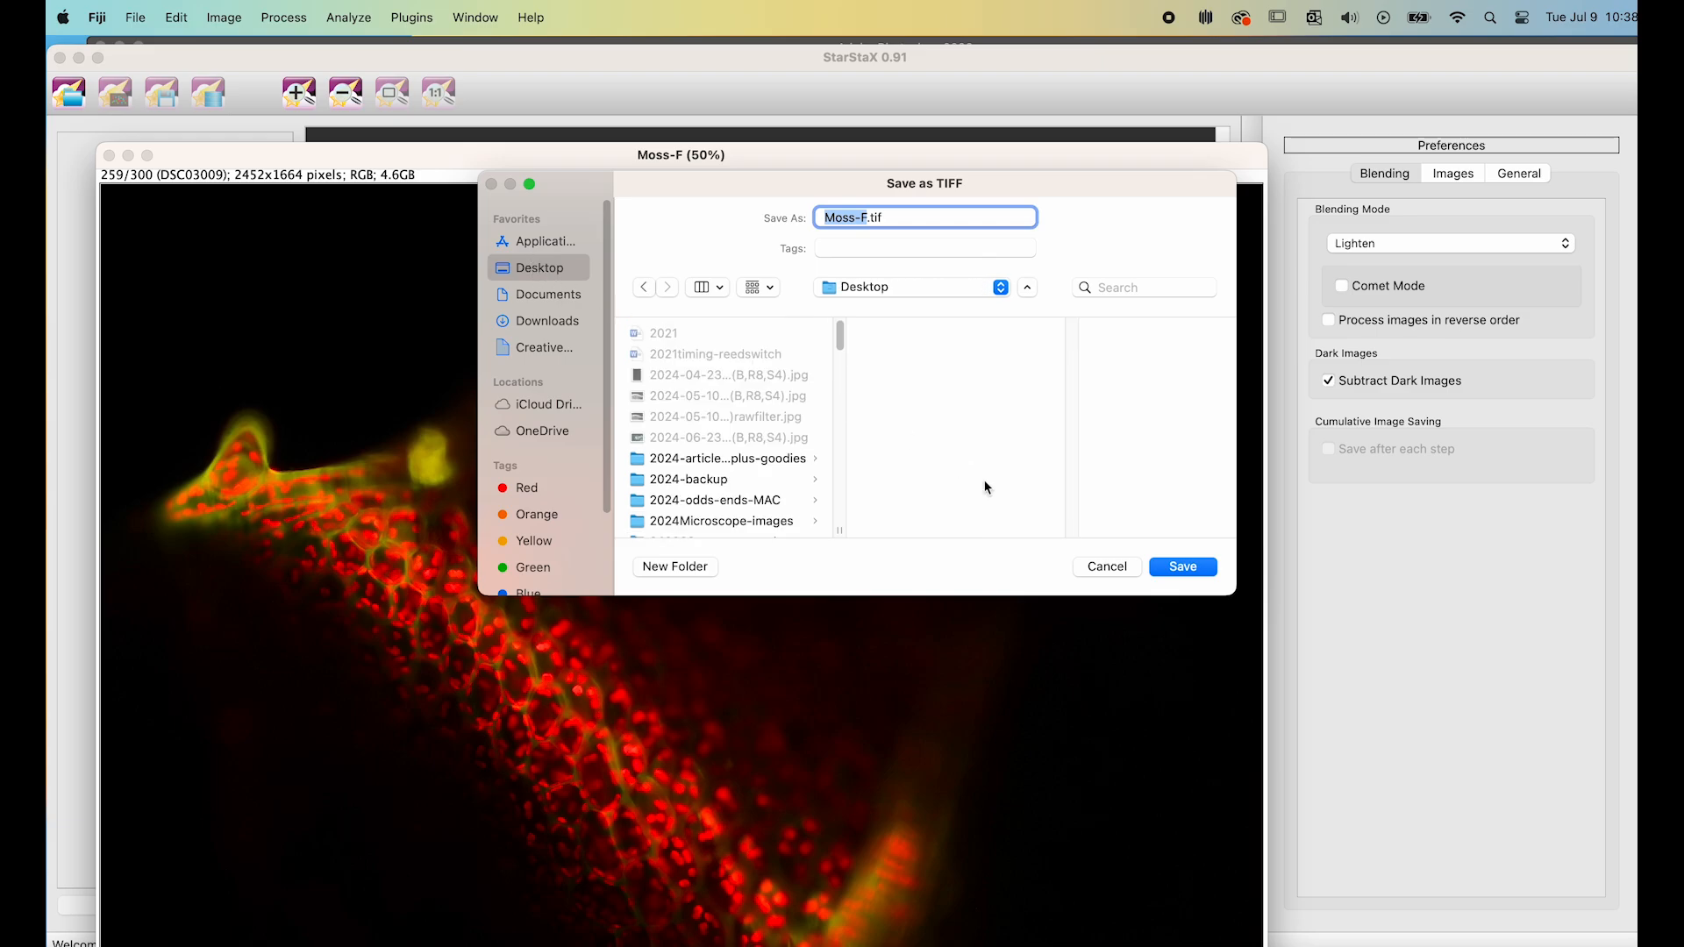
{"action": "left_click", "coordinate": [1184, 570]}
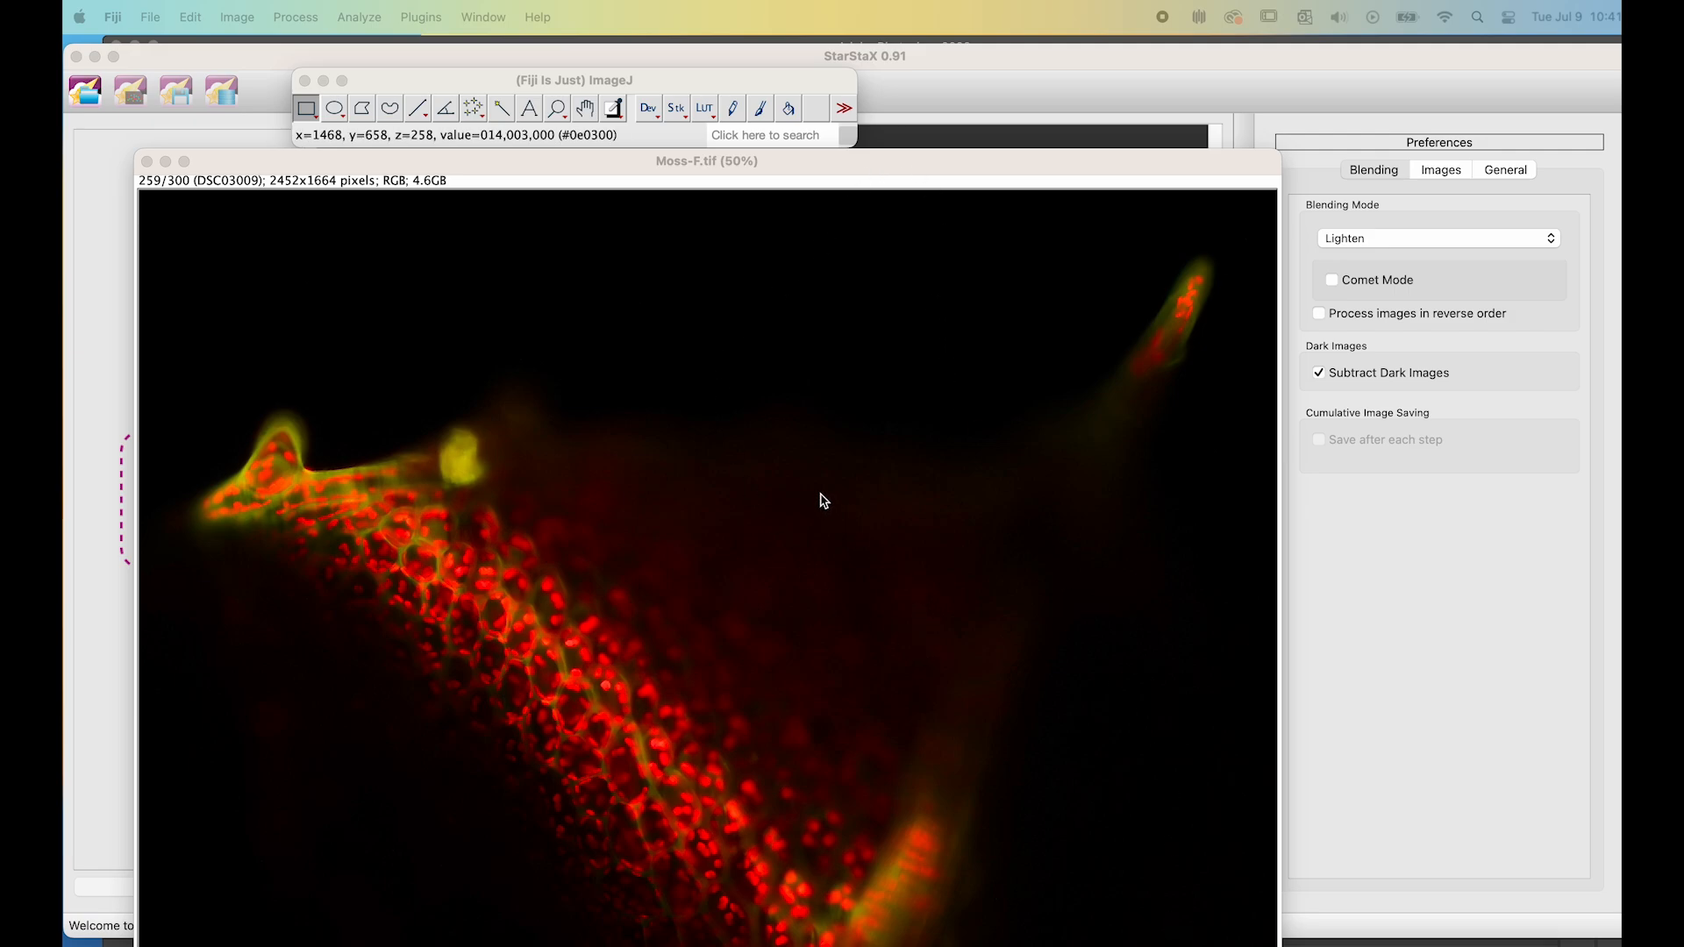
Step: Set the Moss-F.tif stack's pixel width and height to .25 and its voxel depth to 1.5
{"action": "left_click_drag", "start_coordinate": [549, 161], "coordinate": [522, 165]}
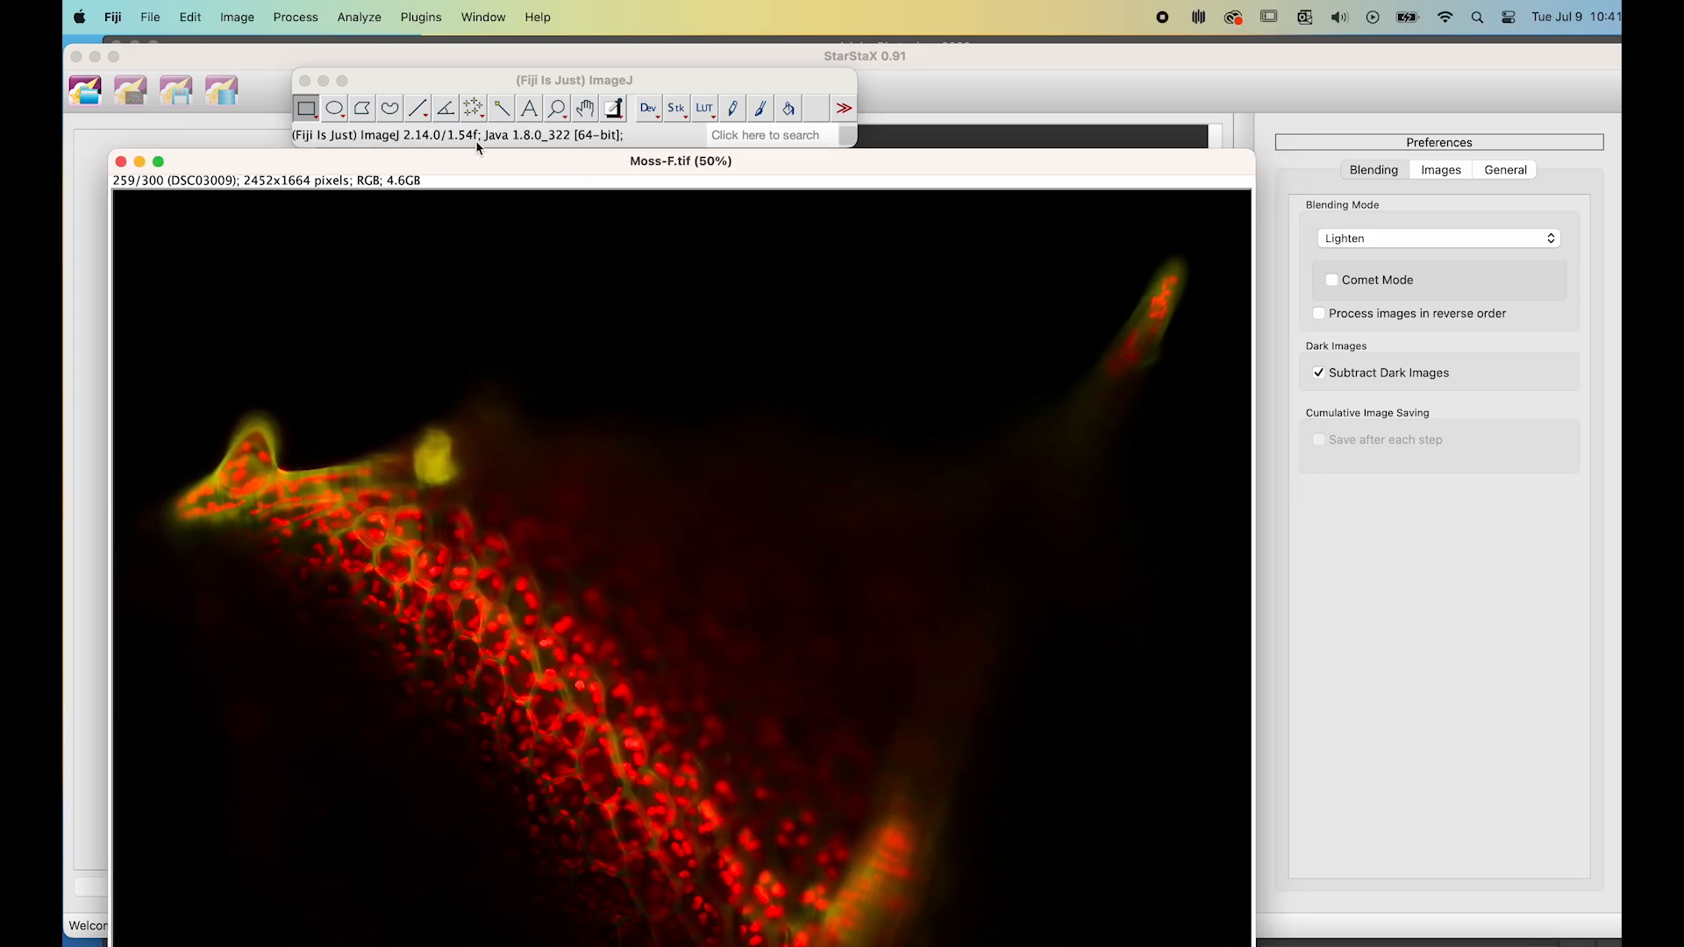
{"action": "left_click", "coordinate": [238, 18]}
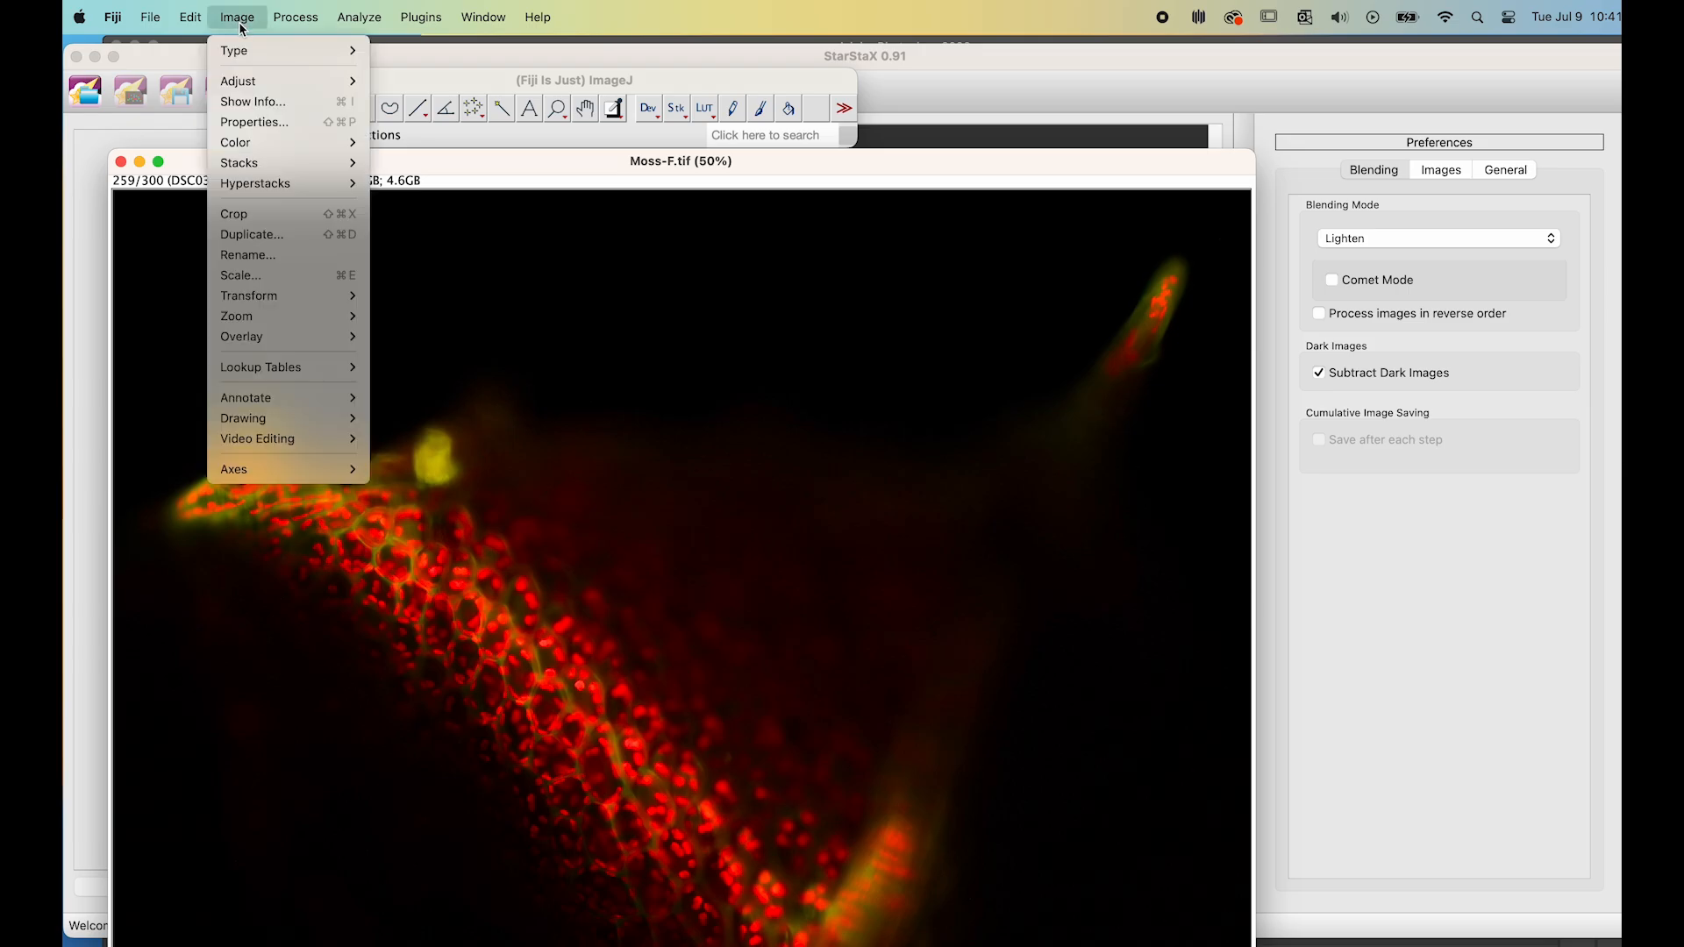
{"action": "left_click", "coordinate": [250, 123]}
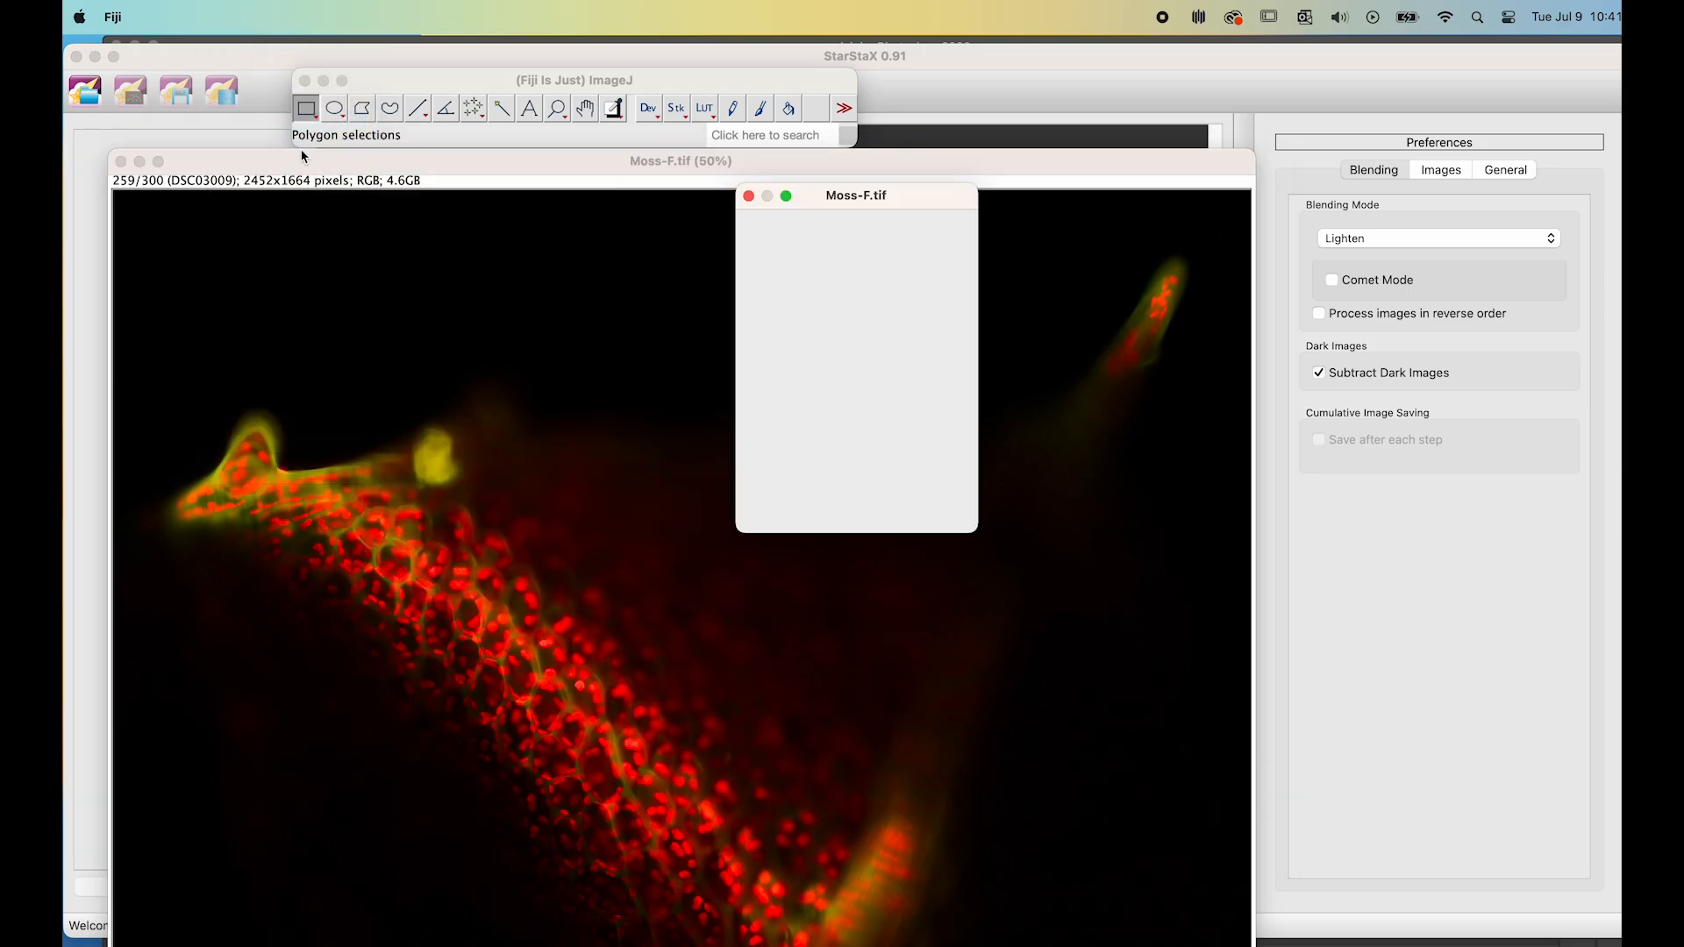
{"action": "left_click", "coordinate": [892, 334]}
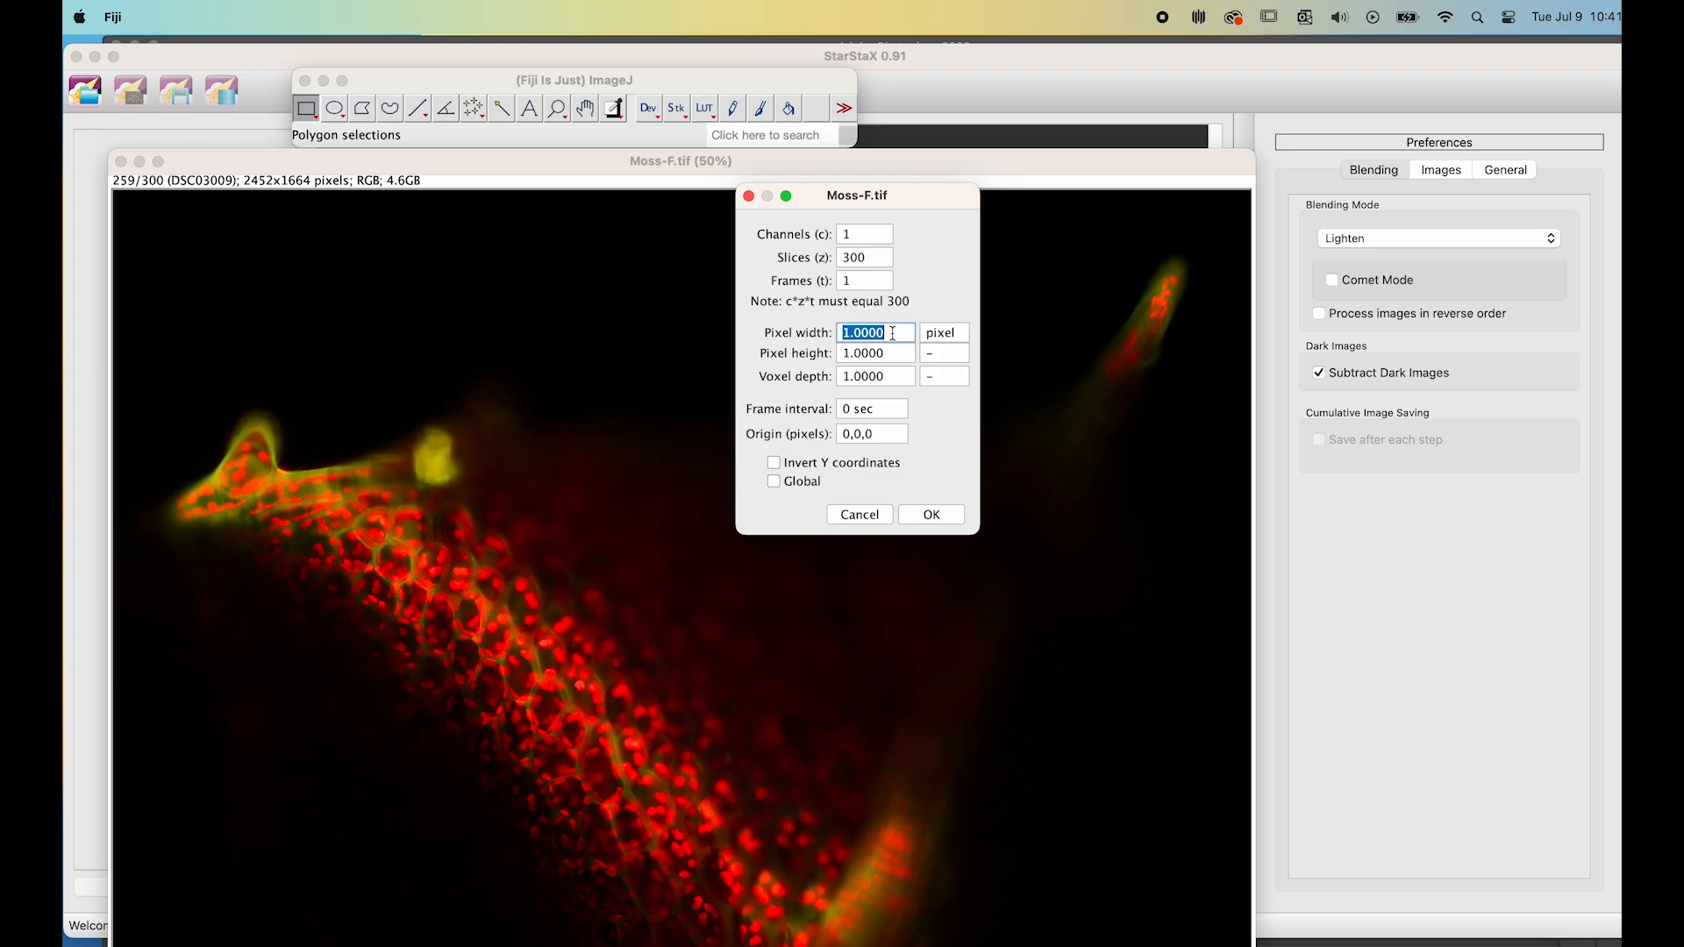
{"action": "type", "text": ".25"}
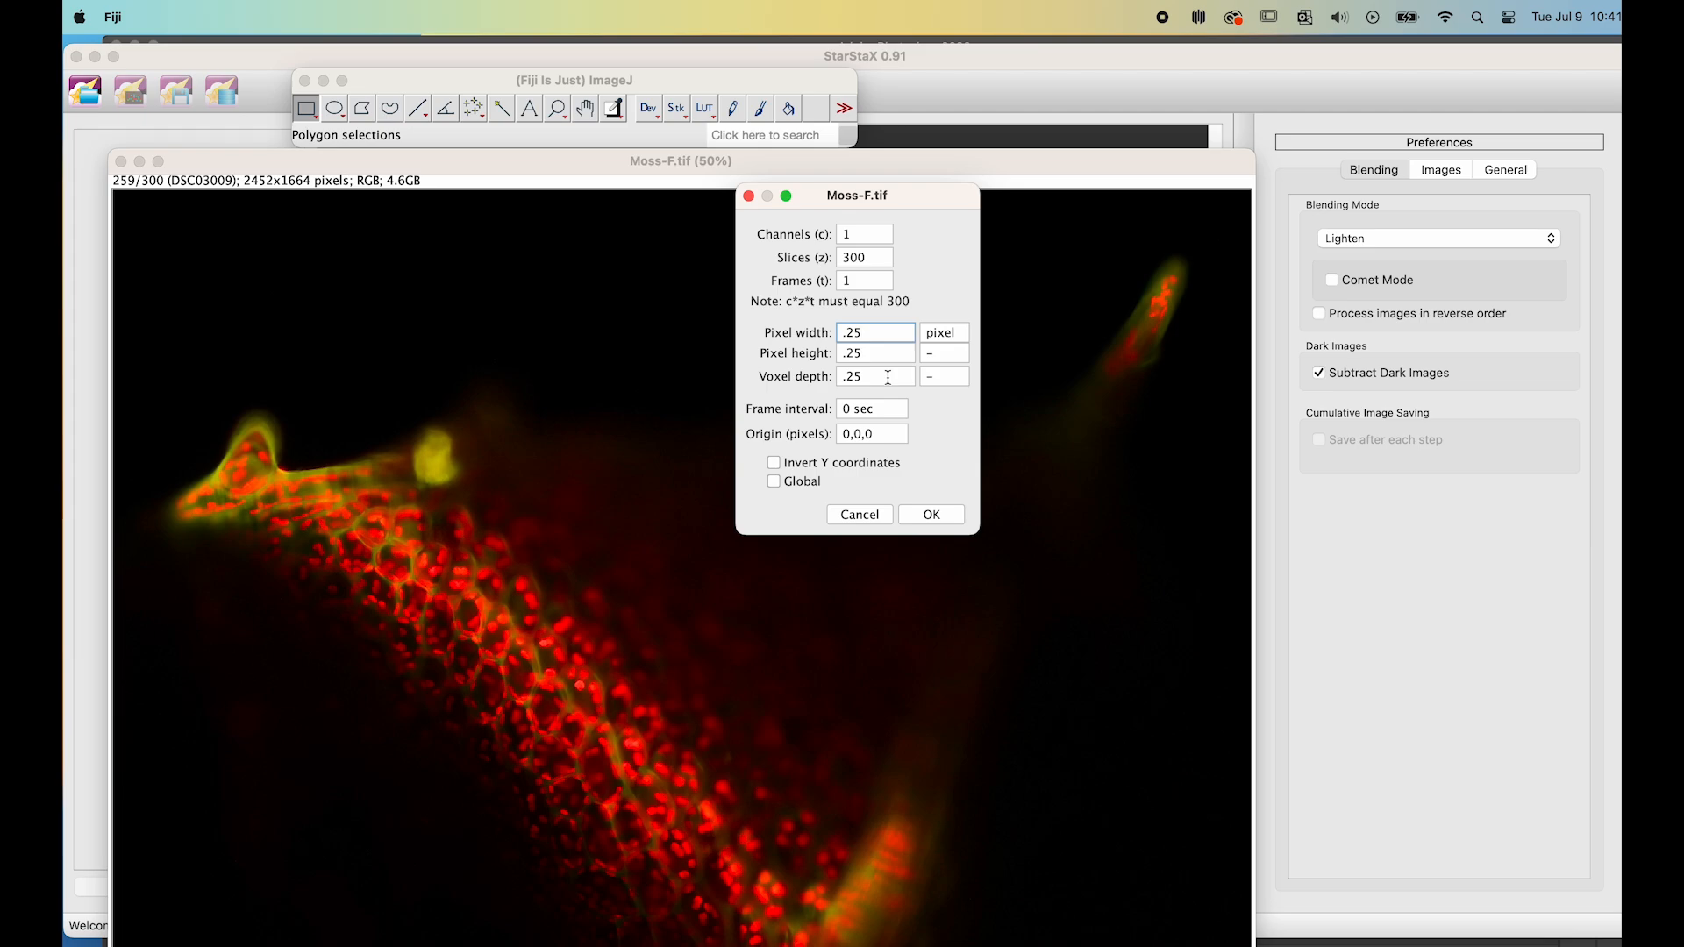
{"action": "left_click", "coordinate": [888, 377]}
{"action": "type", "text": "1.5"}
{"action": "left_click", "coordinate": [928, 516]}
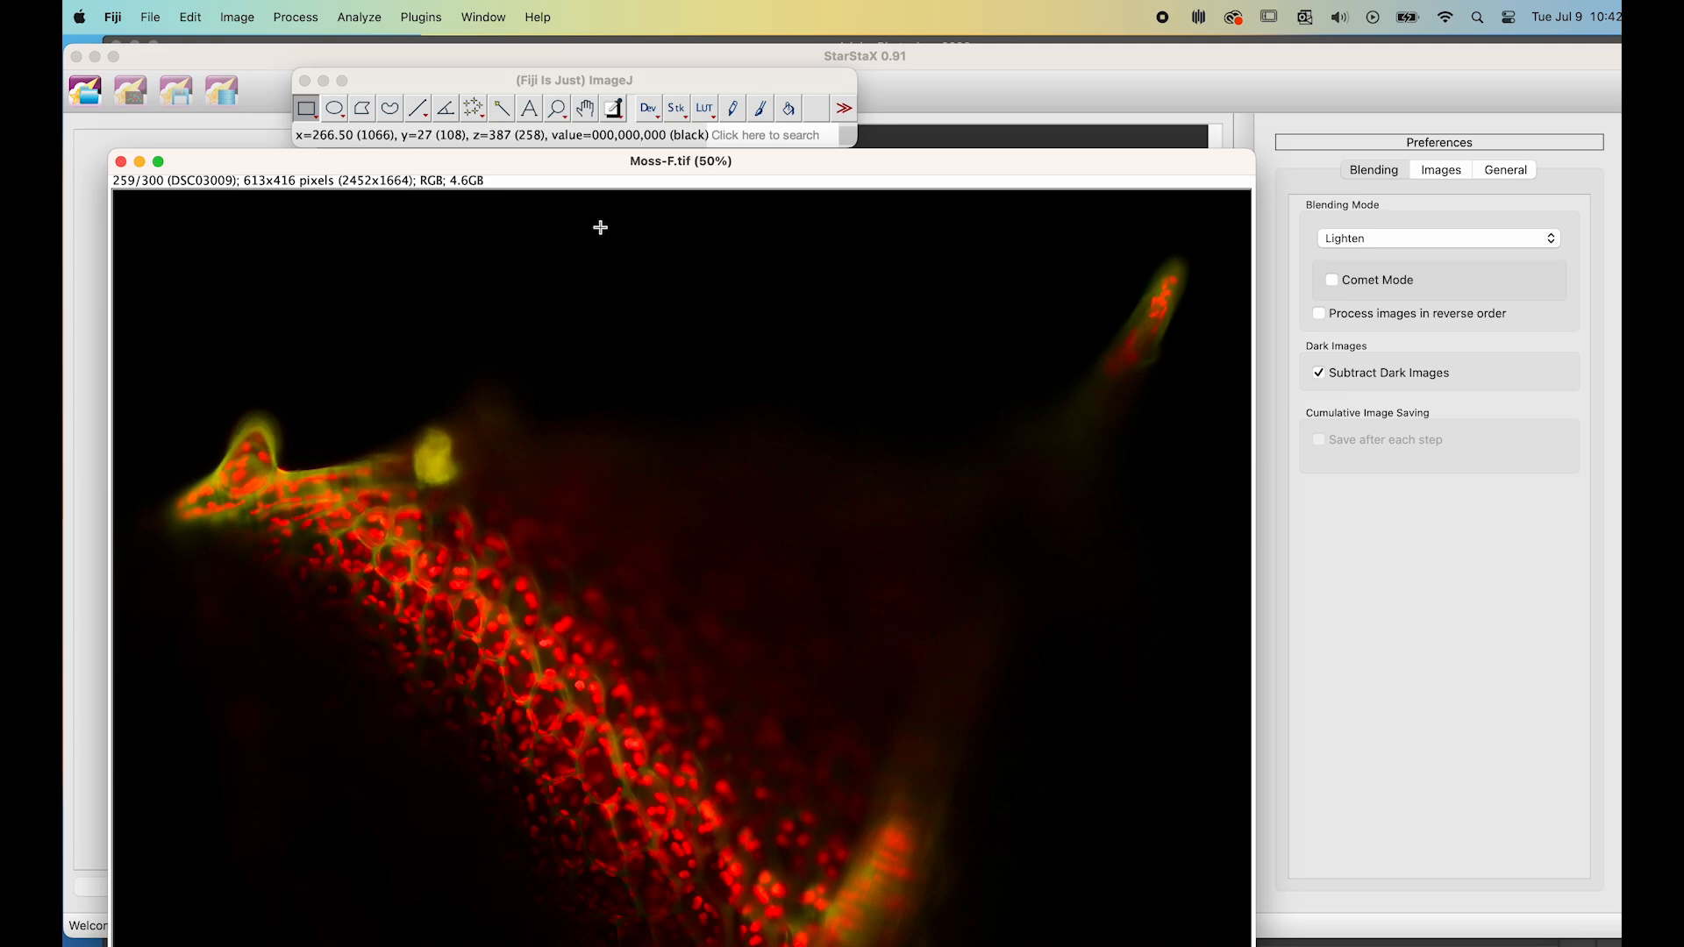
Step: Add Moss-F.tif to the 3D Viewer as a volume with resampling factor 2, select the volume and reposition the viewer over the stack window
{"action": "left_click", "coordinate": [421, 18]}
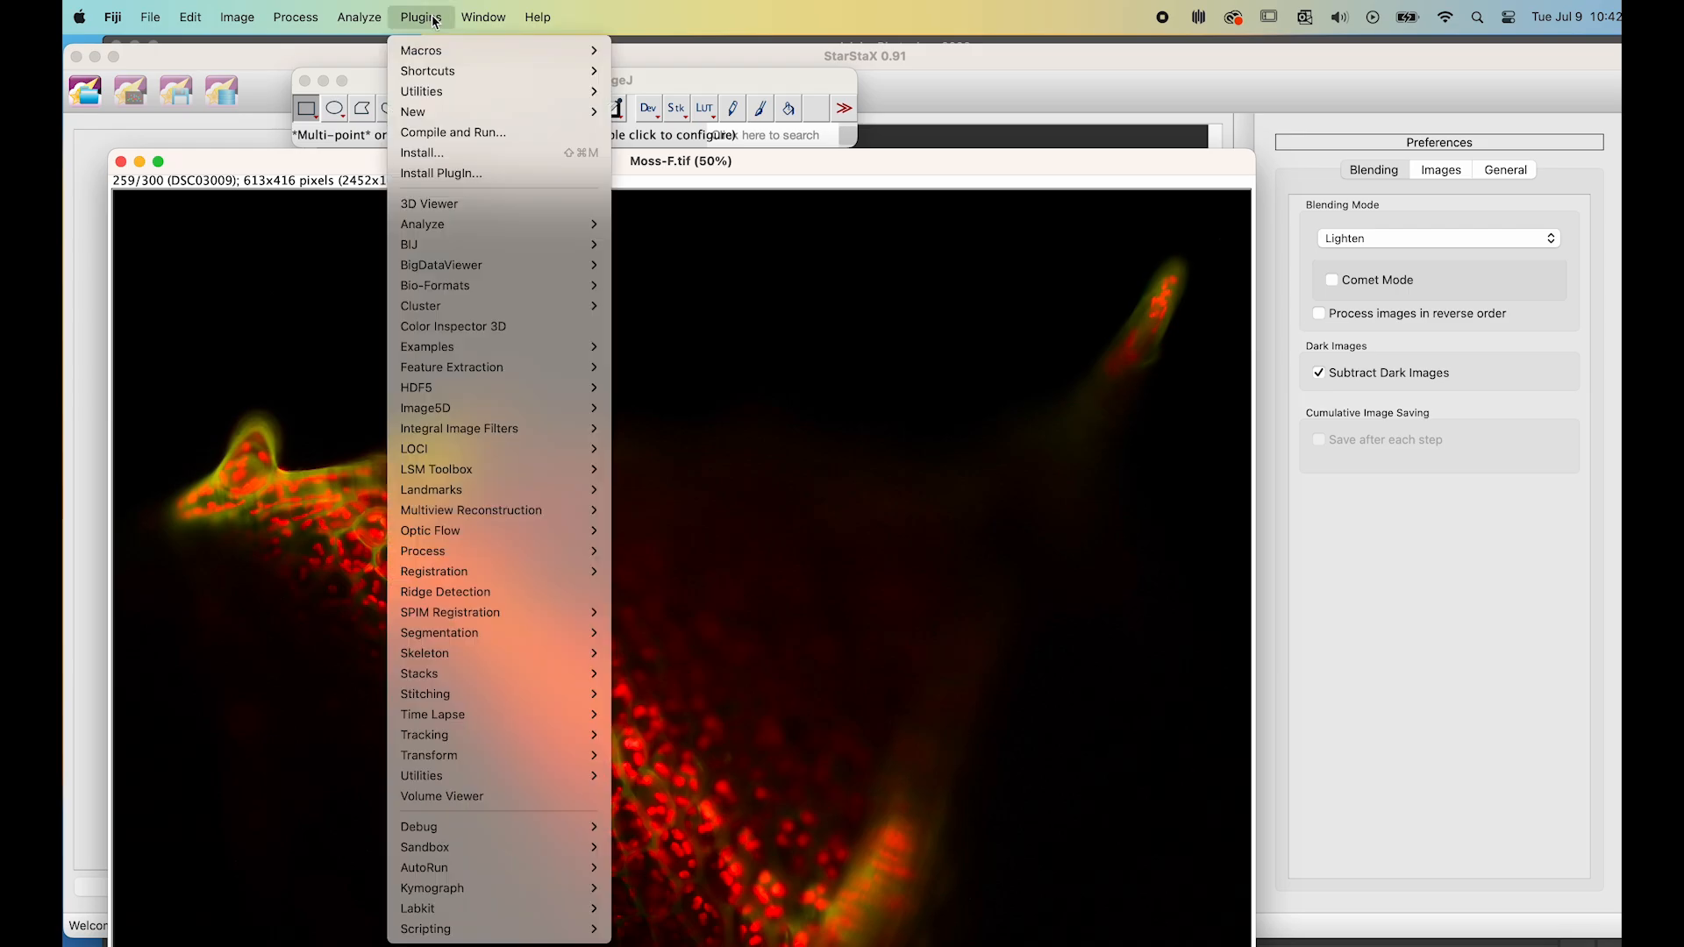
{"action": "left_click", "coordinate": [440, 208]}
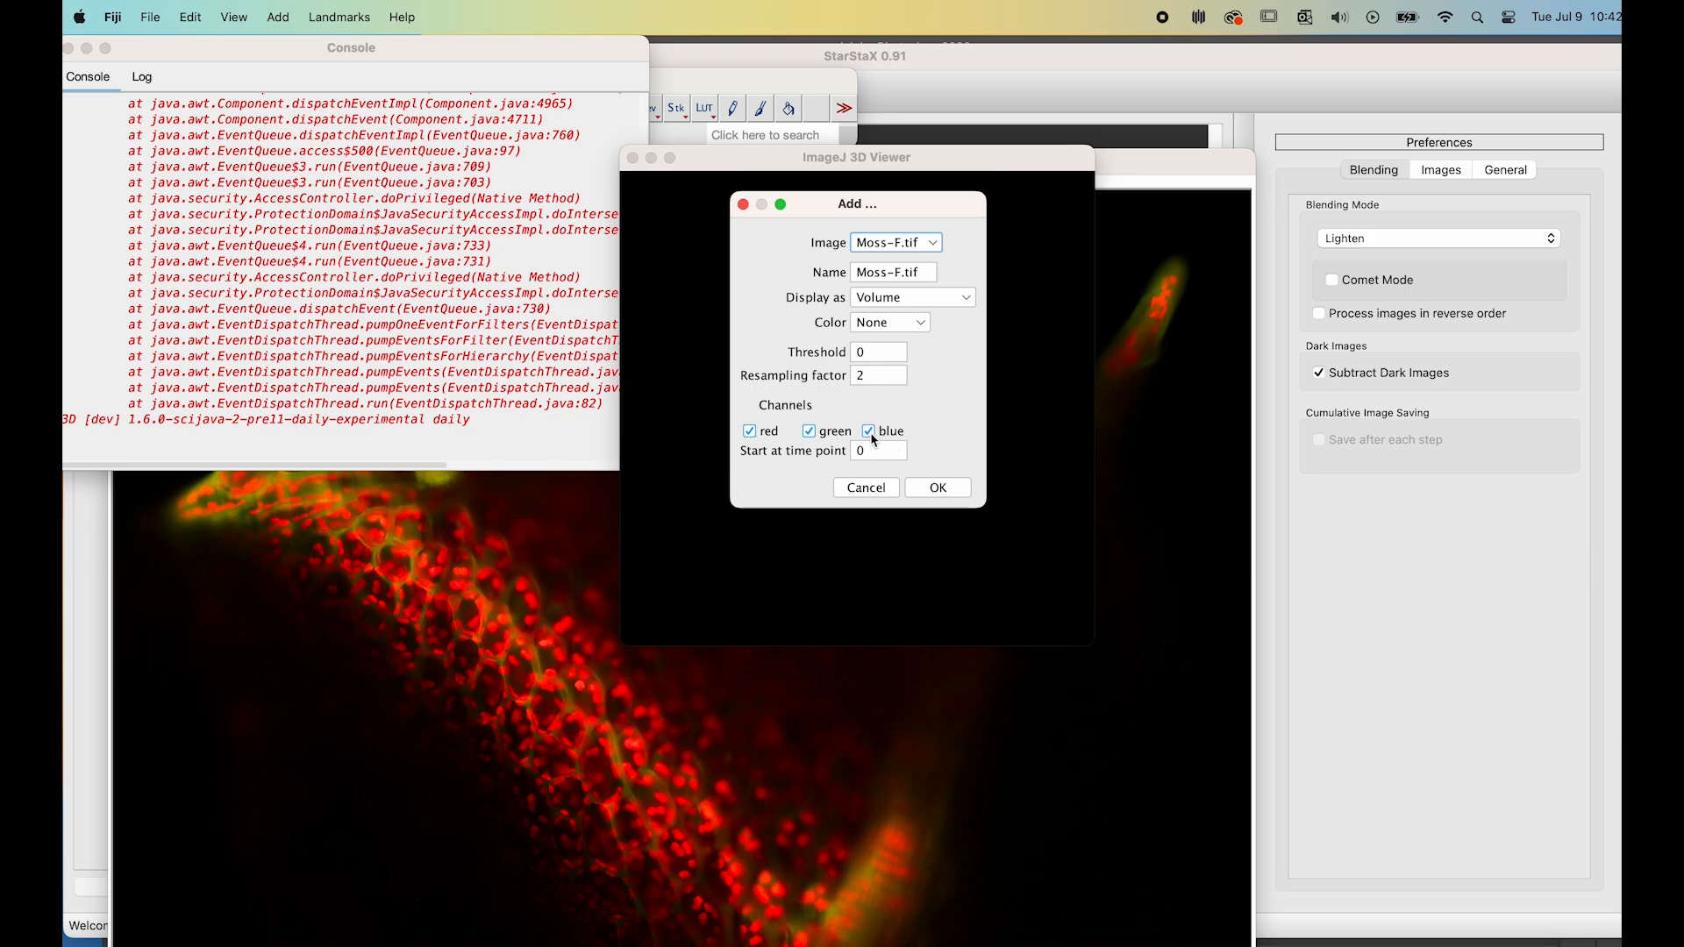
{"action": "left_click", "coordinate": [959, 487]}
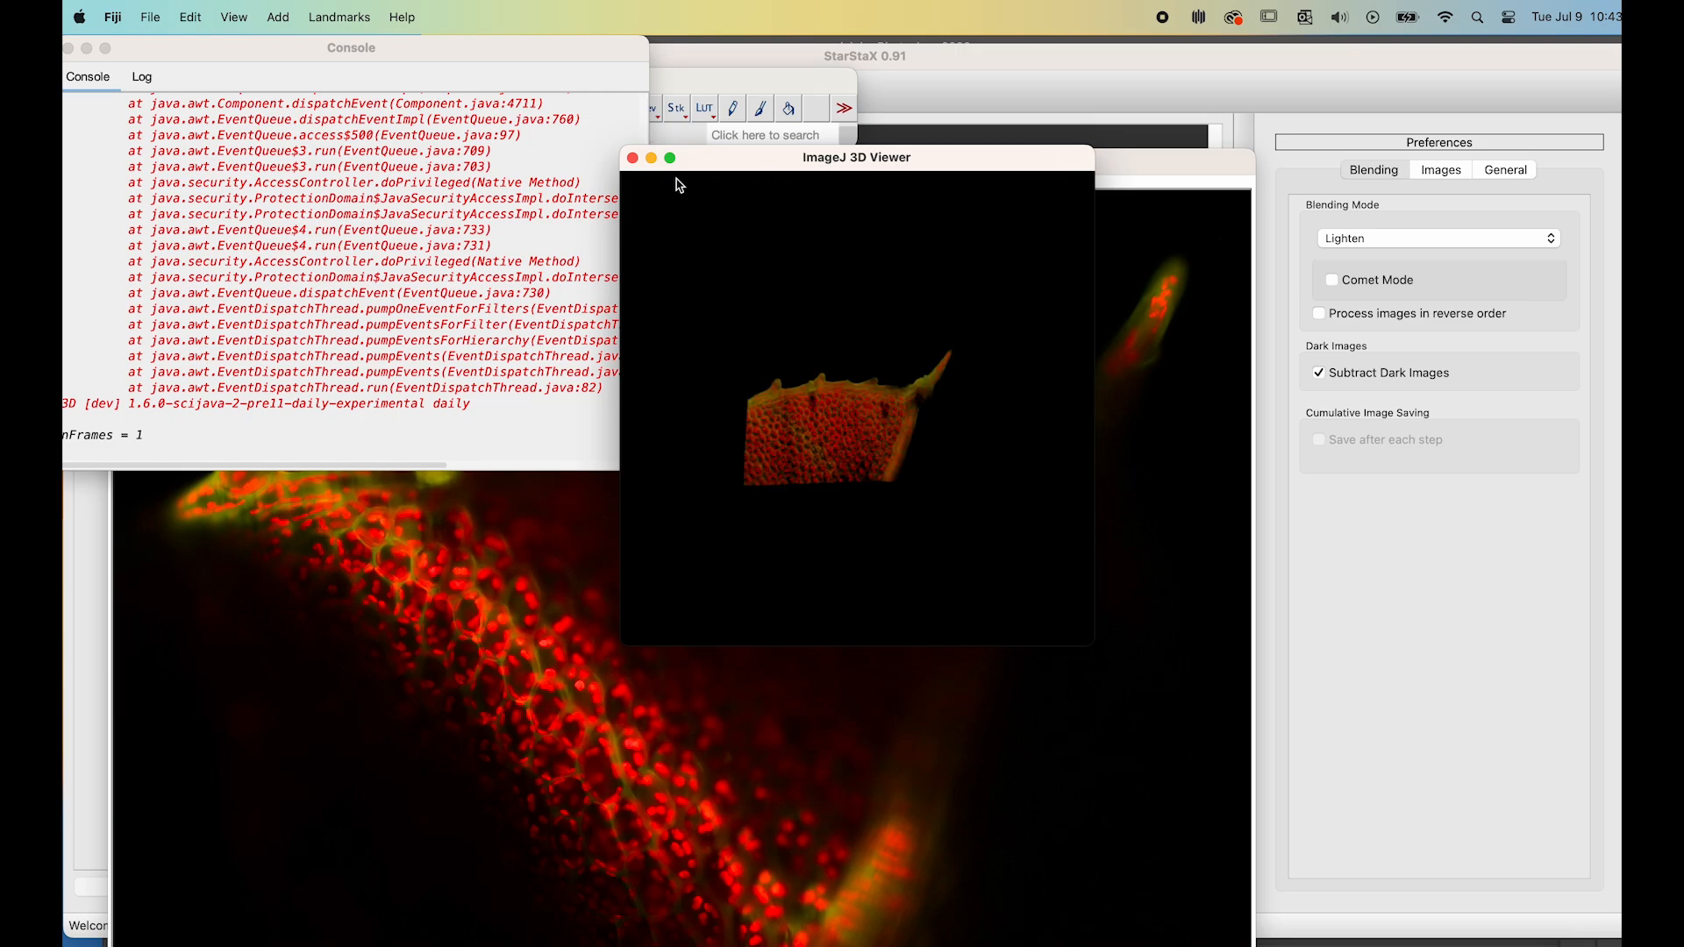
{"action": "mouse_move", "coordinate": [802, 443]}
{"action": "left_mouse_down"}
{"action": "mouse_move", "coordinate": [861, 452]}
{"action": "mouse_move", "coordinate": [827, 458]}
{"action": "left_mouse_up"}
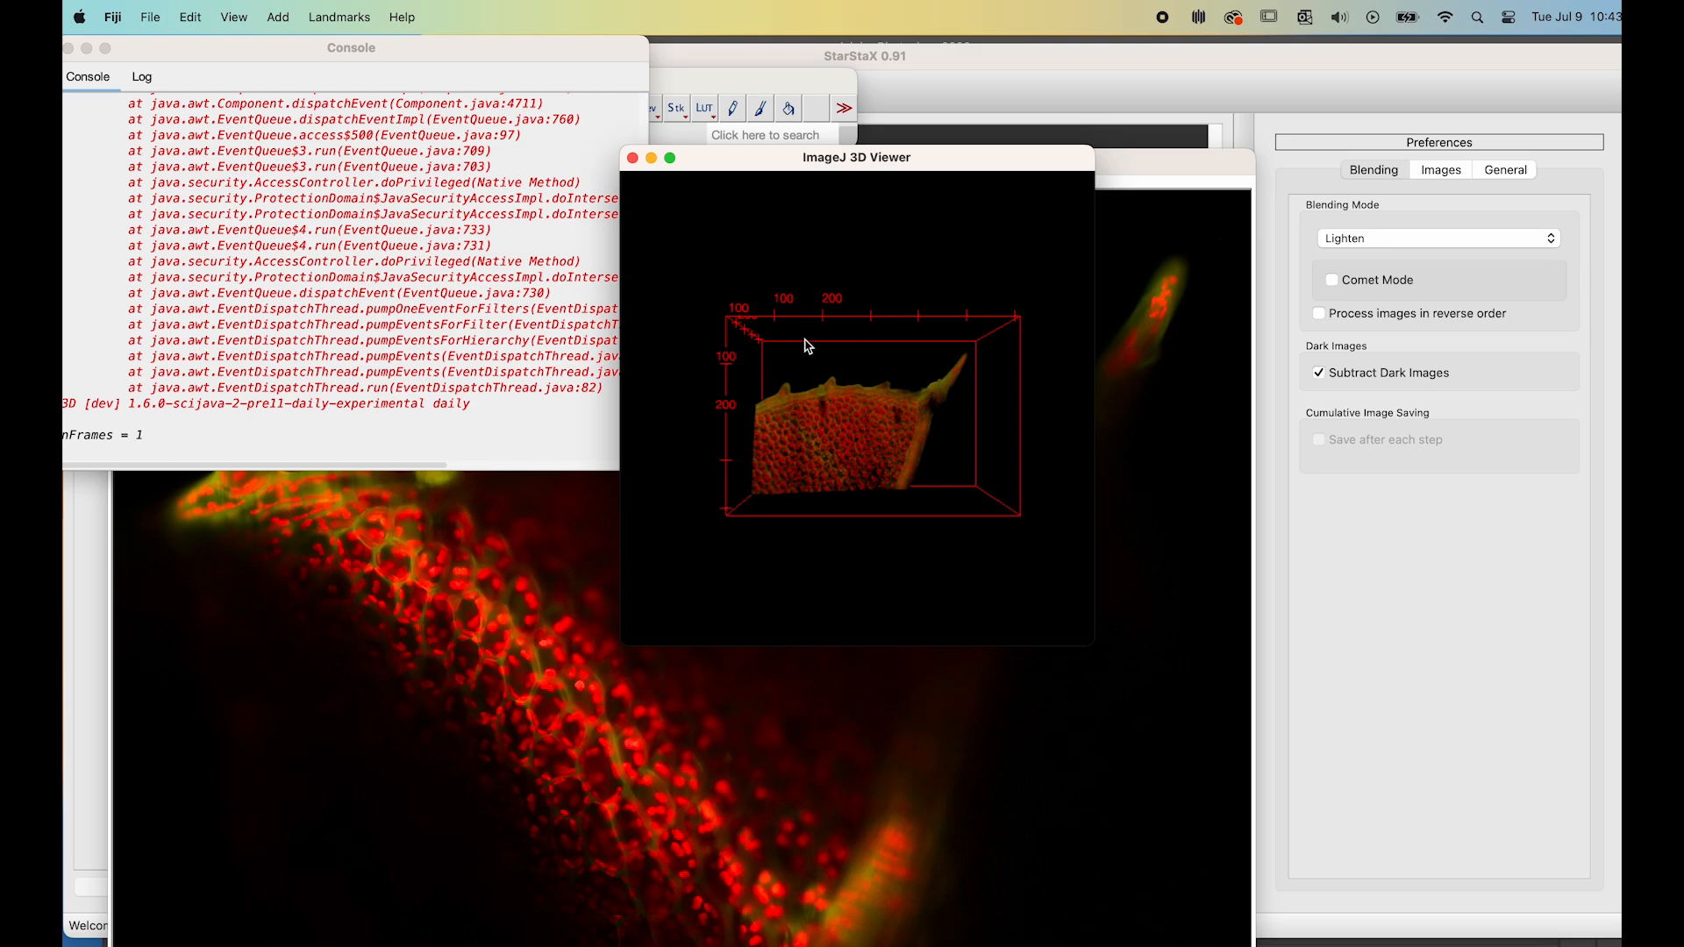
{"action": "left_click_drag", "start_coordinate": [771, 159], "coordinate": [579, 198]}
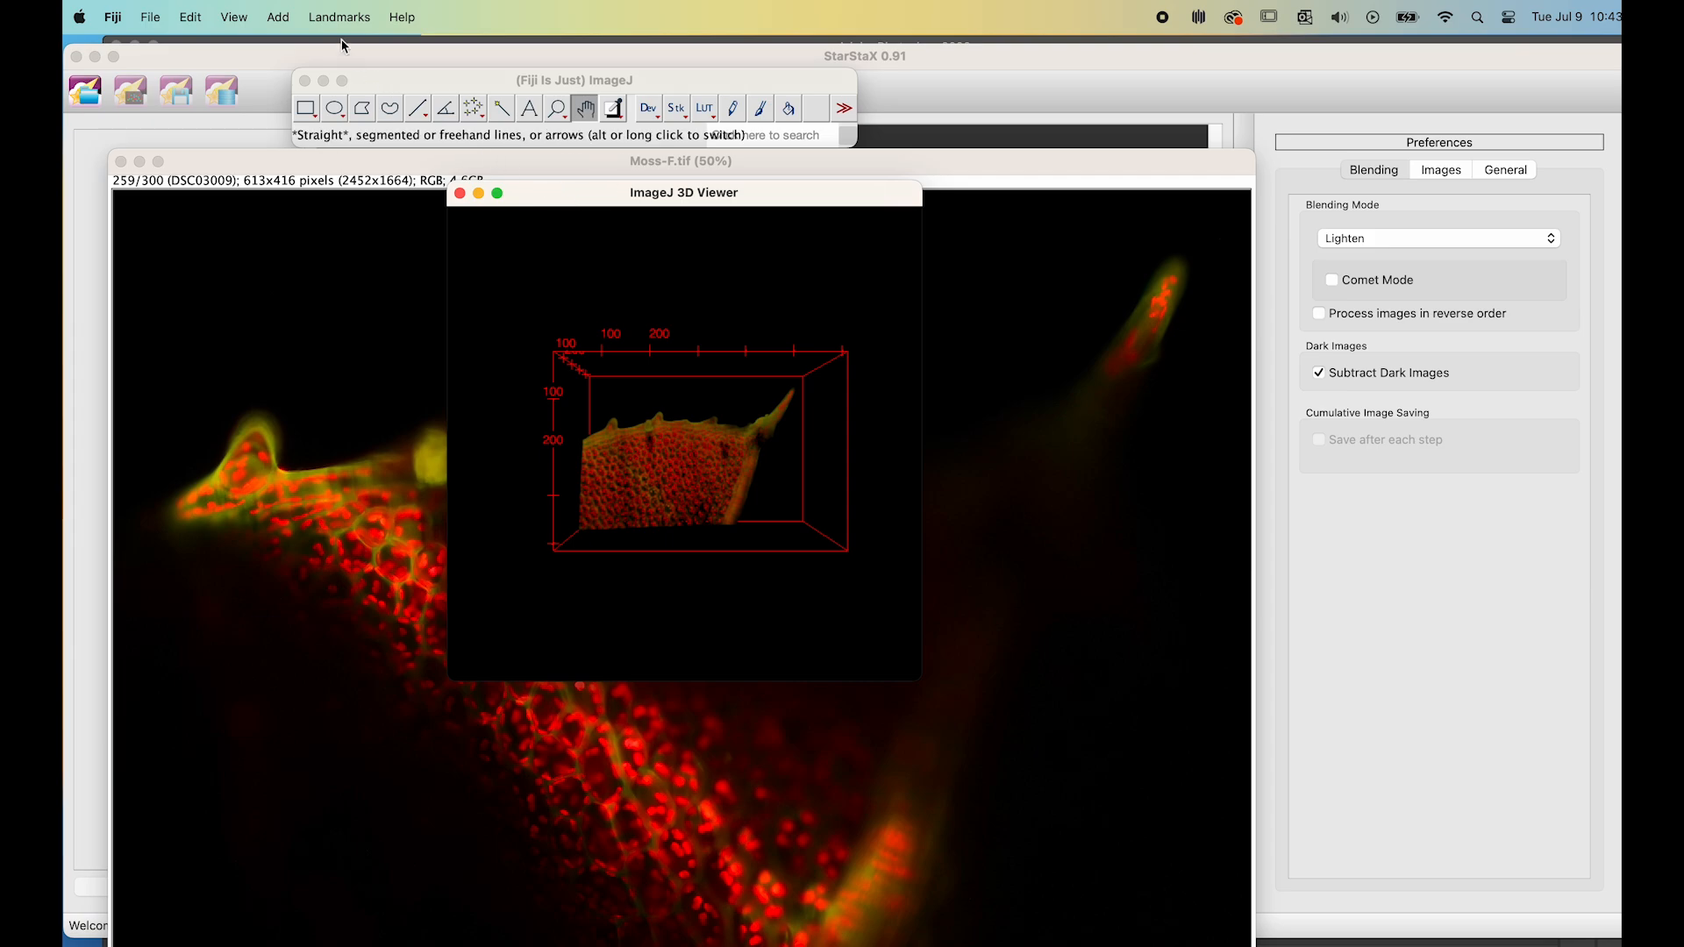
Step: Play the 3D viewer's rotation animation and stop it with the moss volume turned at an angle
{"action": "left_click", "coordinate": [234, 17]}
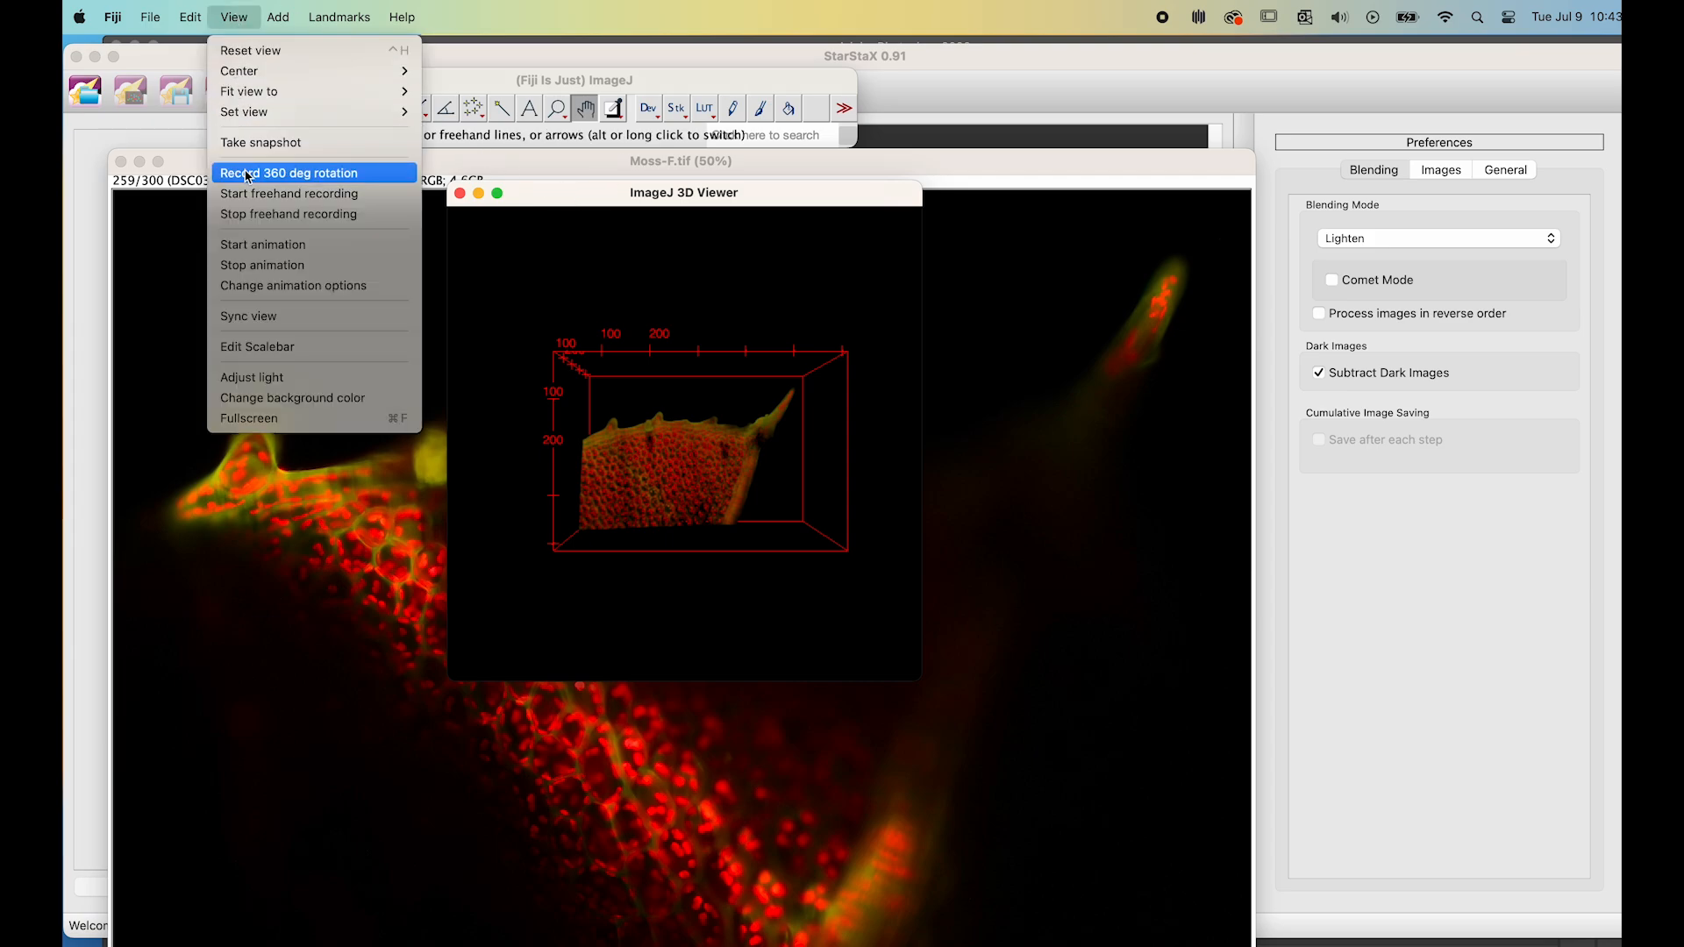
{"action": "left_click", "coordinate": [253, 246]}
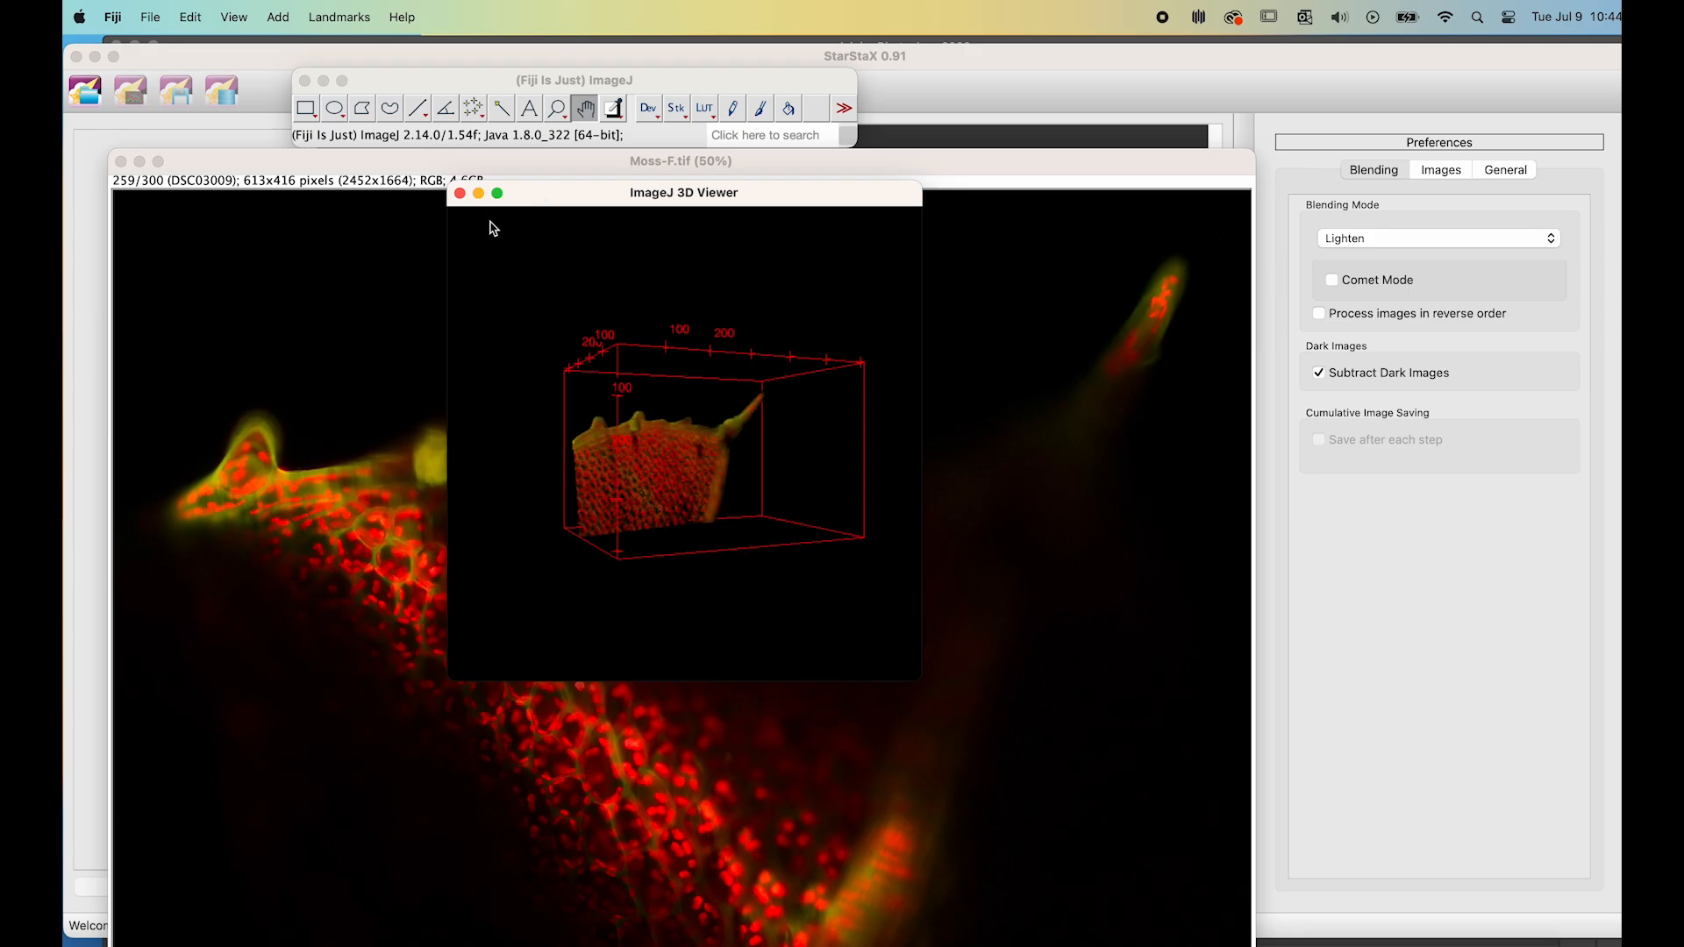
{"action": "left_click", "coordinate": [233, 16]}
{"action": "left_click", "coordinate": [279, 266]}
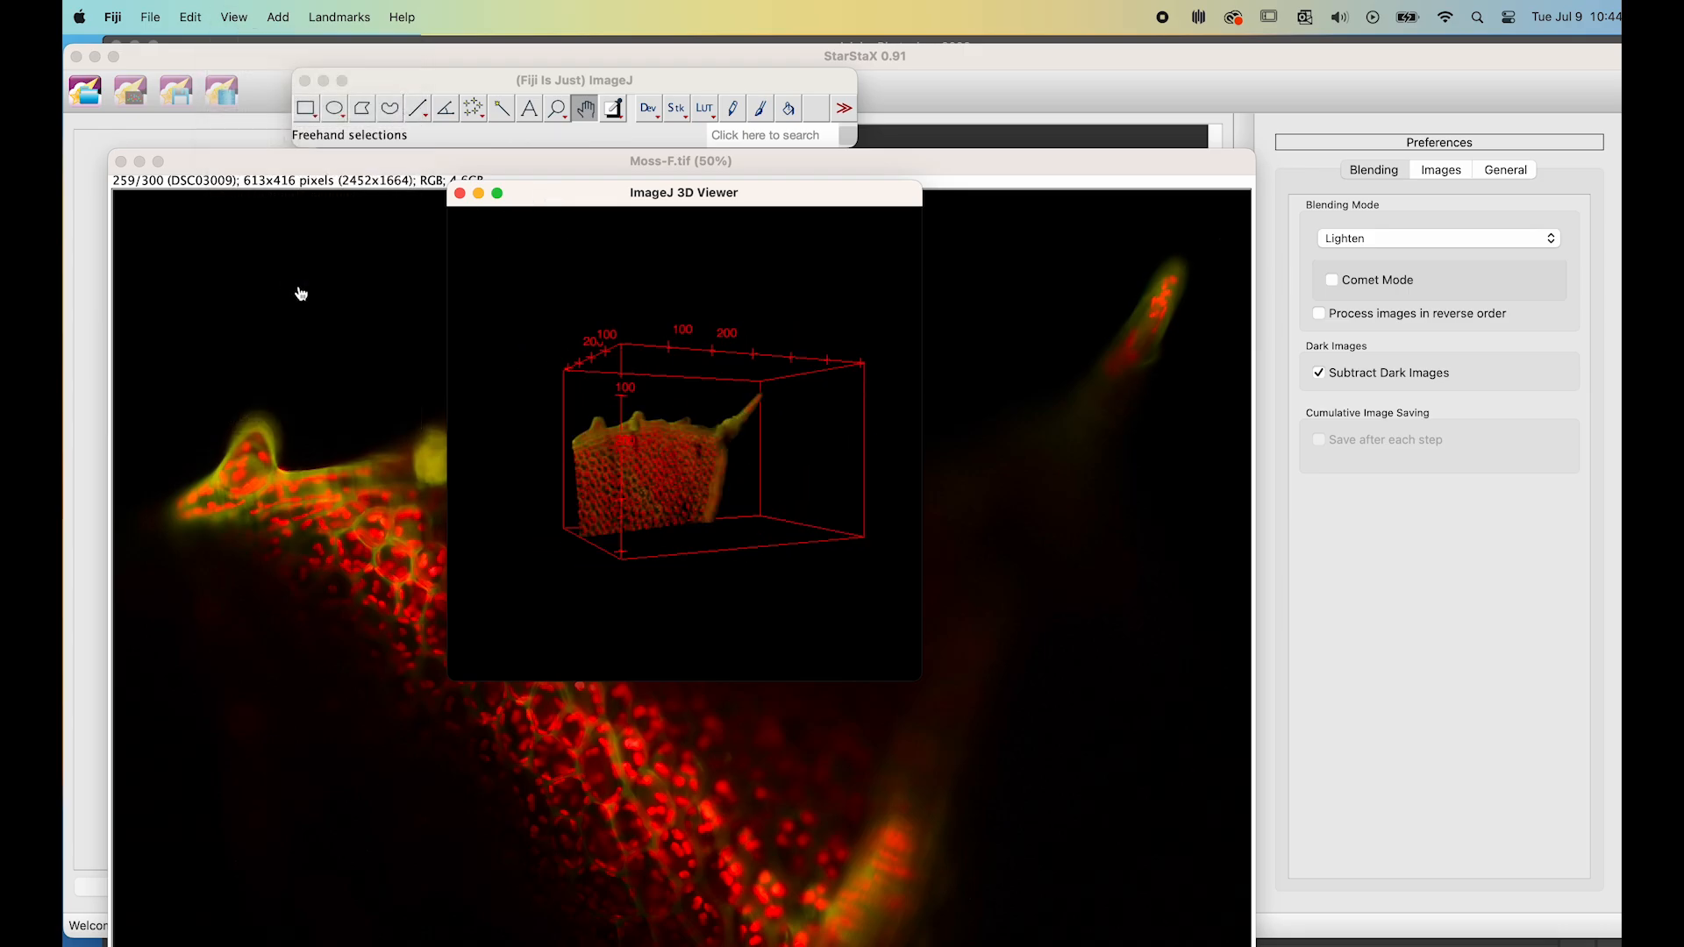
Step: Adjust the volume's angle slightly, enlarge the 3D viewer window and reposition it below the Fiji toolbar
{"action": "mouse_move", "coordinate": [766, 605]}
{"action": "left_mouse_down"}
{"action": "mouse_move", "coordinate": [726, 602]}
{"action": "mouse_move", "coordinate": [827, 601]}
{"action": "mouse_move", "coordinate": [763, 599]}
{"action": "left_mouse_up"}
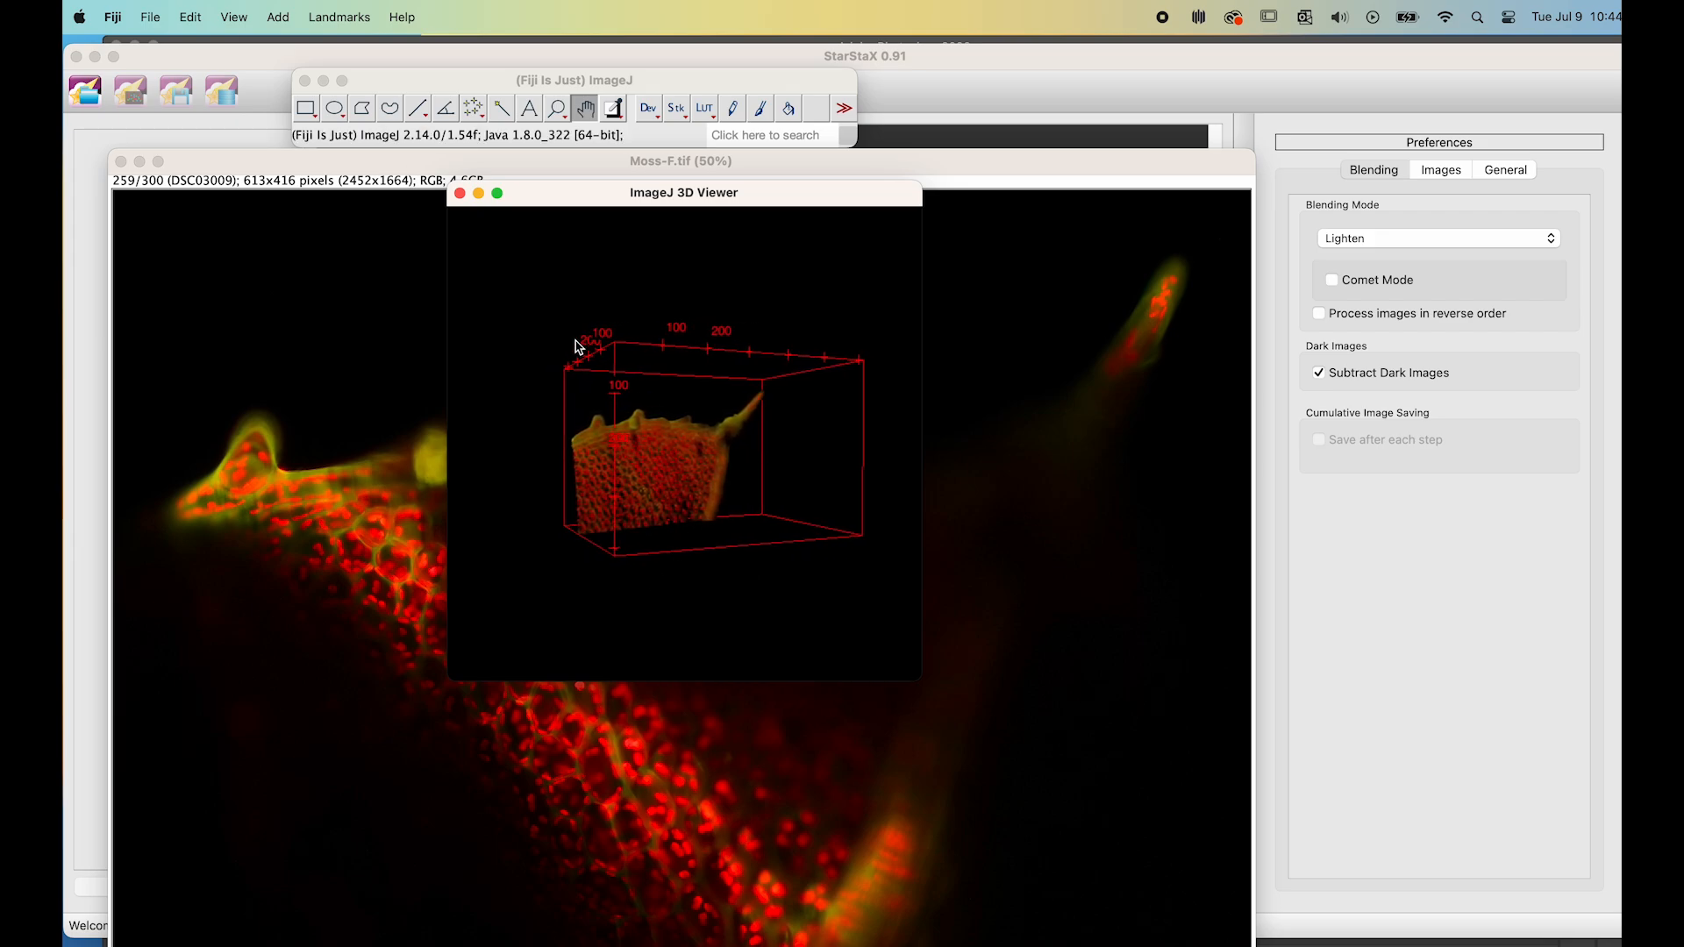
{"action": "left_click_drag", "start_coordinate": [917, 680], "coordinate": [1352, 946]}
{"action": "left_click_drag", "start_coordinate": [672, 191], "coordinate": [373, 165]}
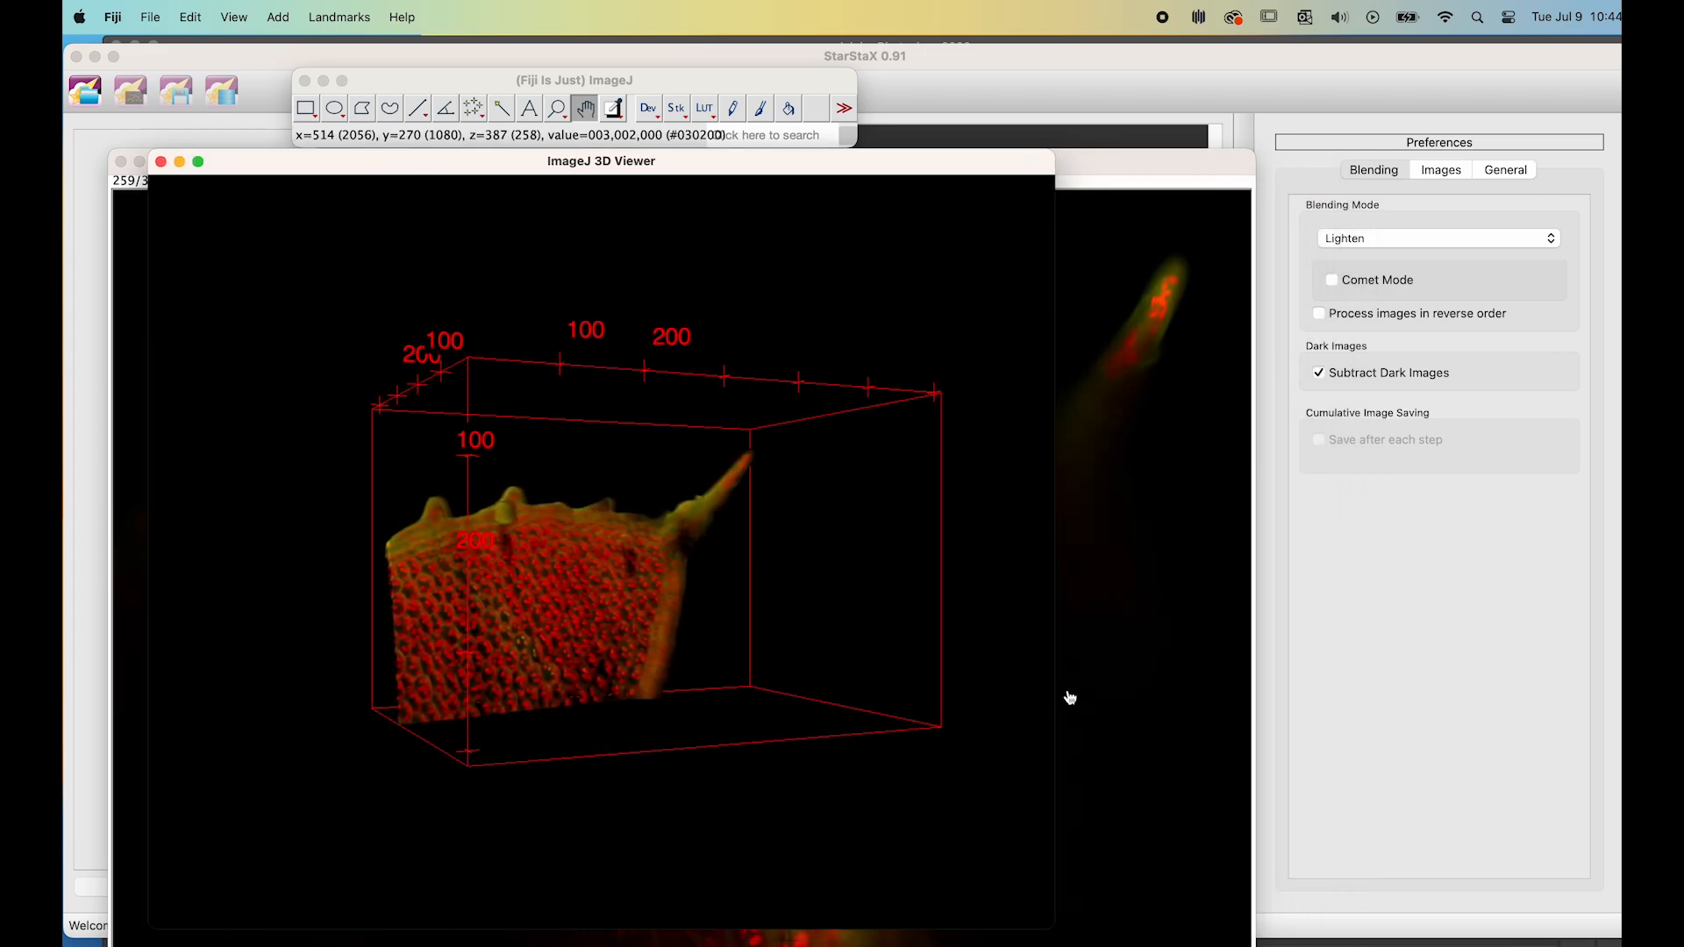
Step: Set the 3D viewer's animation to rotate around the y axis at a 1-degree interval
{"action": "left_click", "coordinate": [237, 18]}
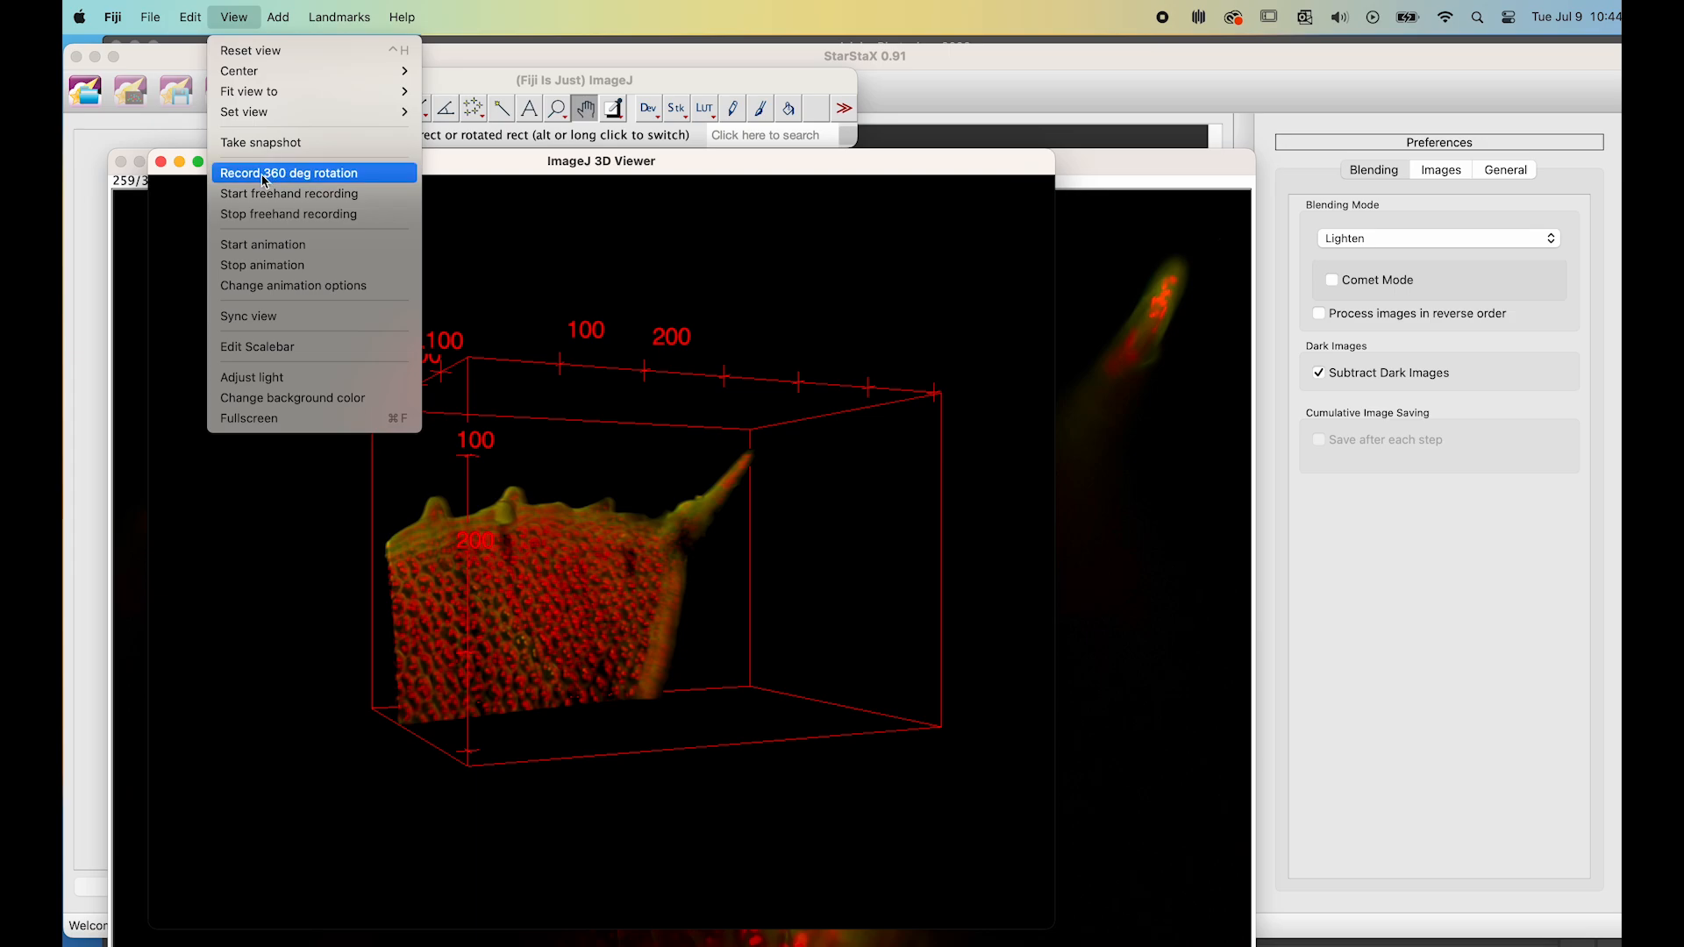
{"action": "left_click", "coordinate": [257, 291]}
{"action": "left_click", "coordinate": [909, 319]}
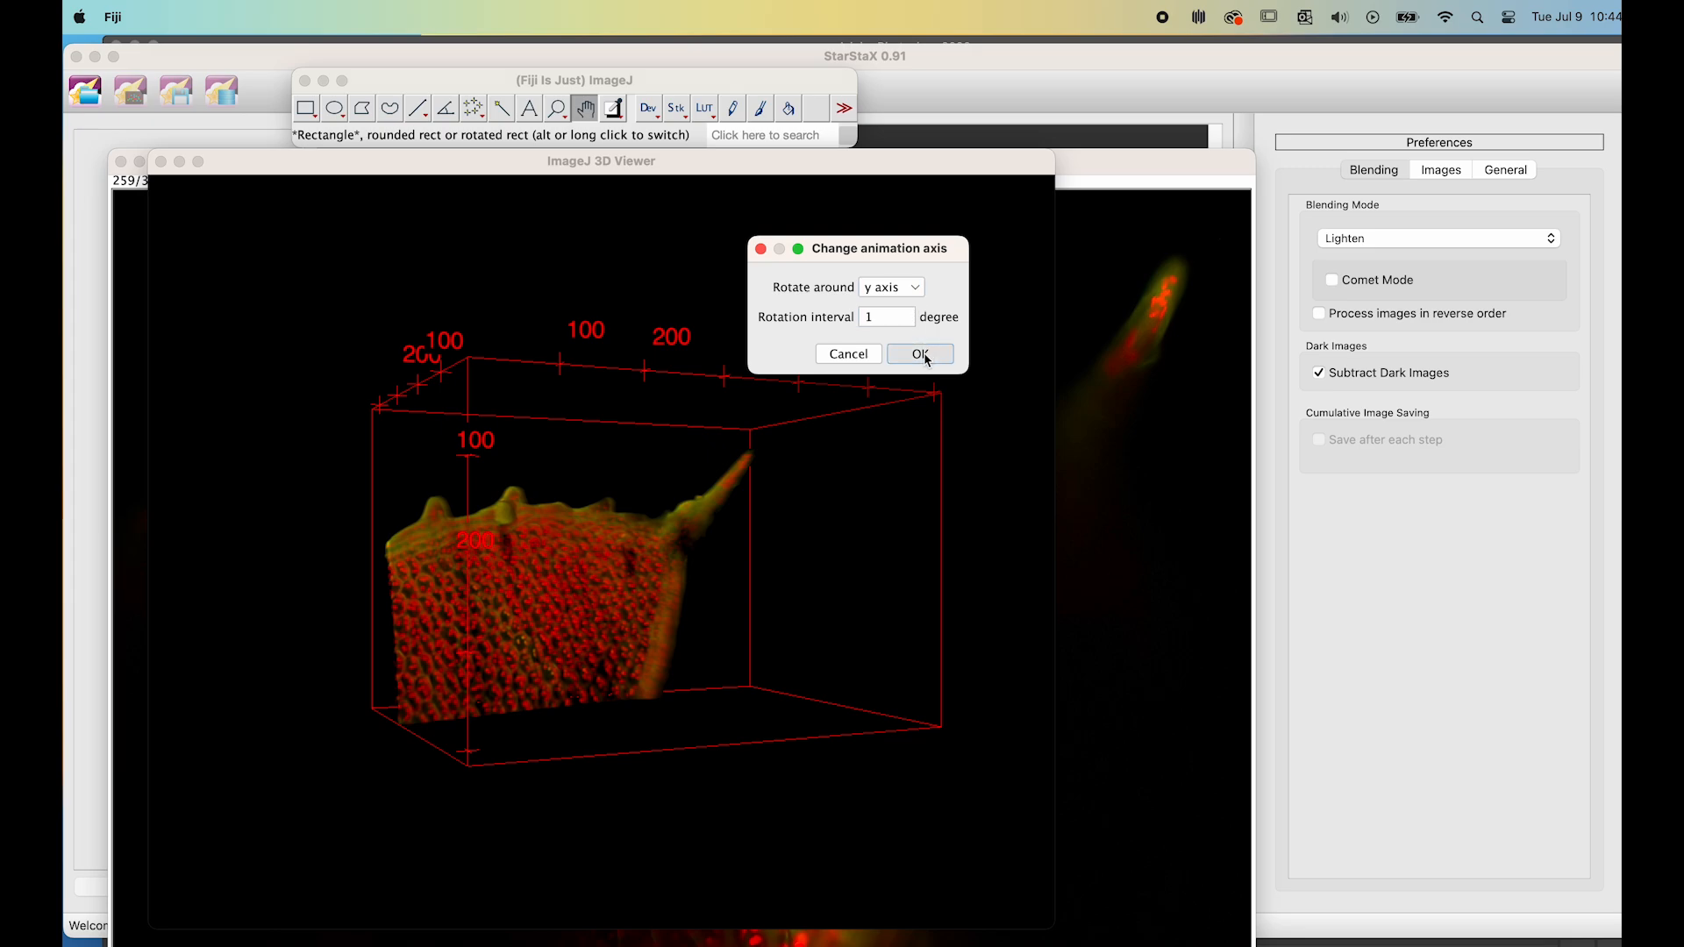
{"action": "left_click", "coordinate": [922, 355]}
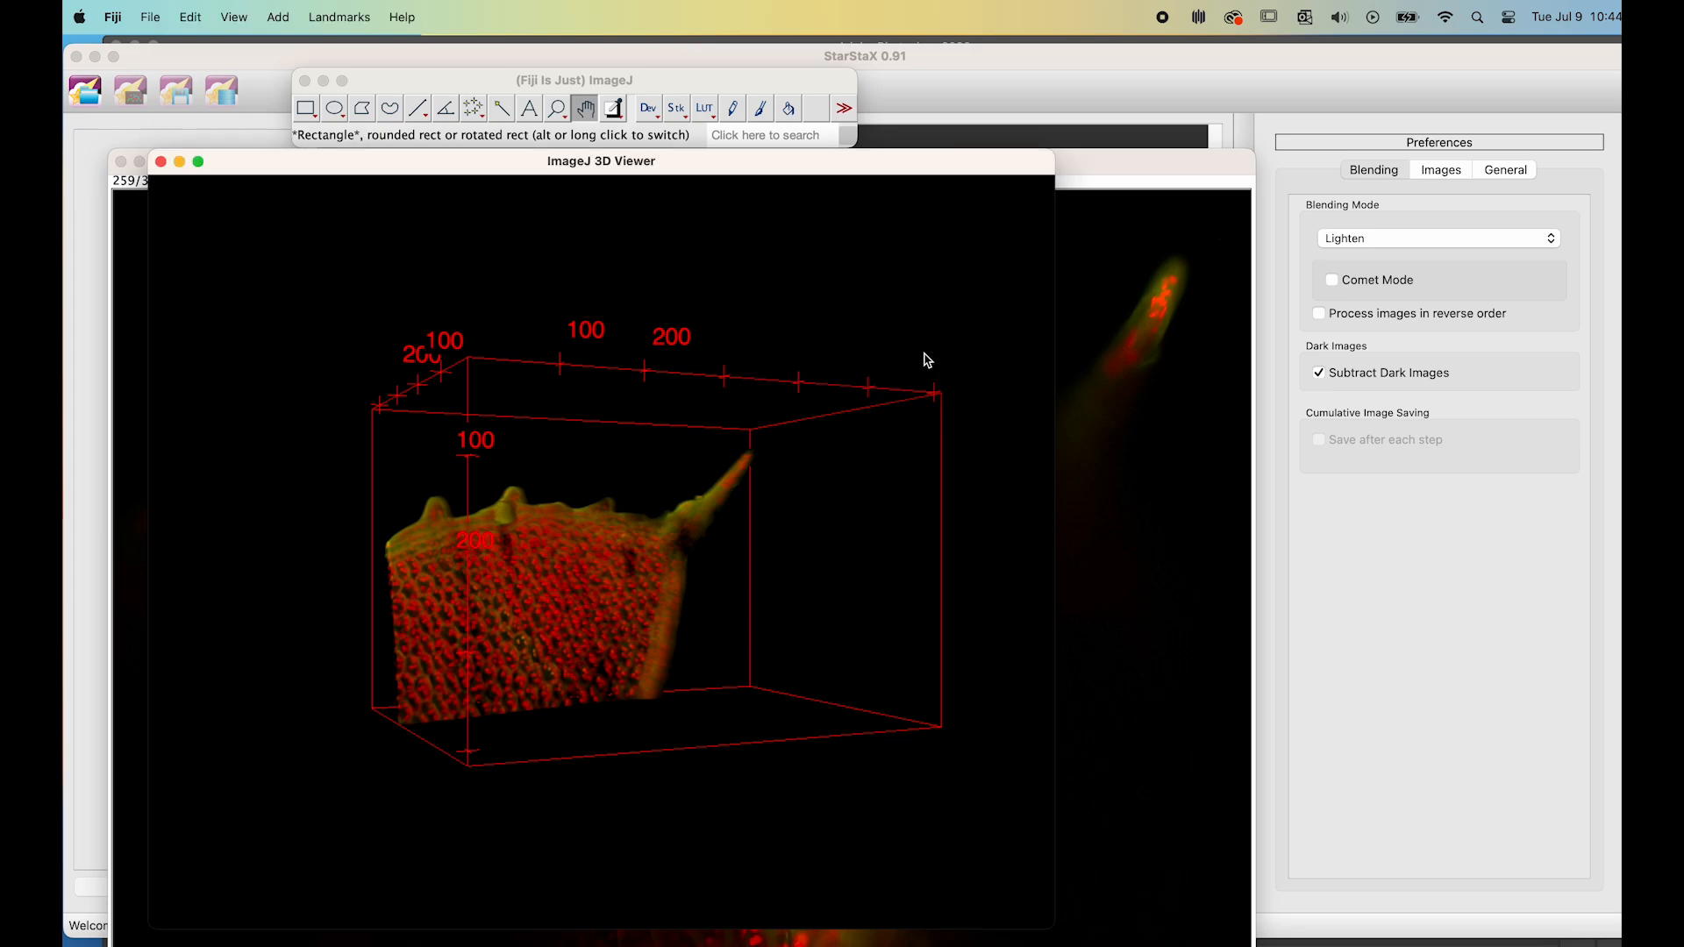
Step: Record a 360-degree rotation of the moss volume and move the resulting movie window below the Fiji toolbar
{"action": "left_click", "coordinate": [233, 18]}
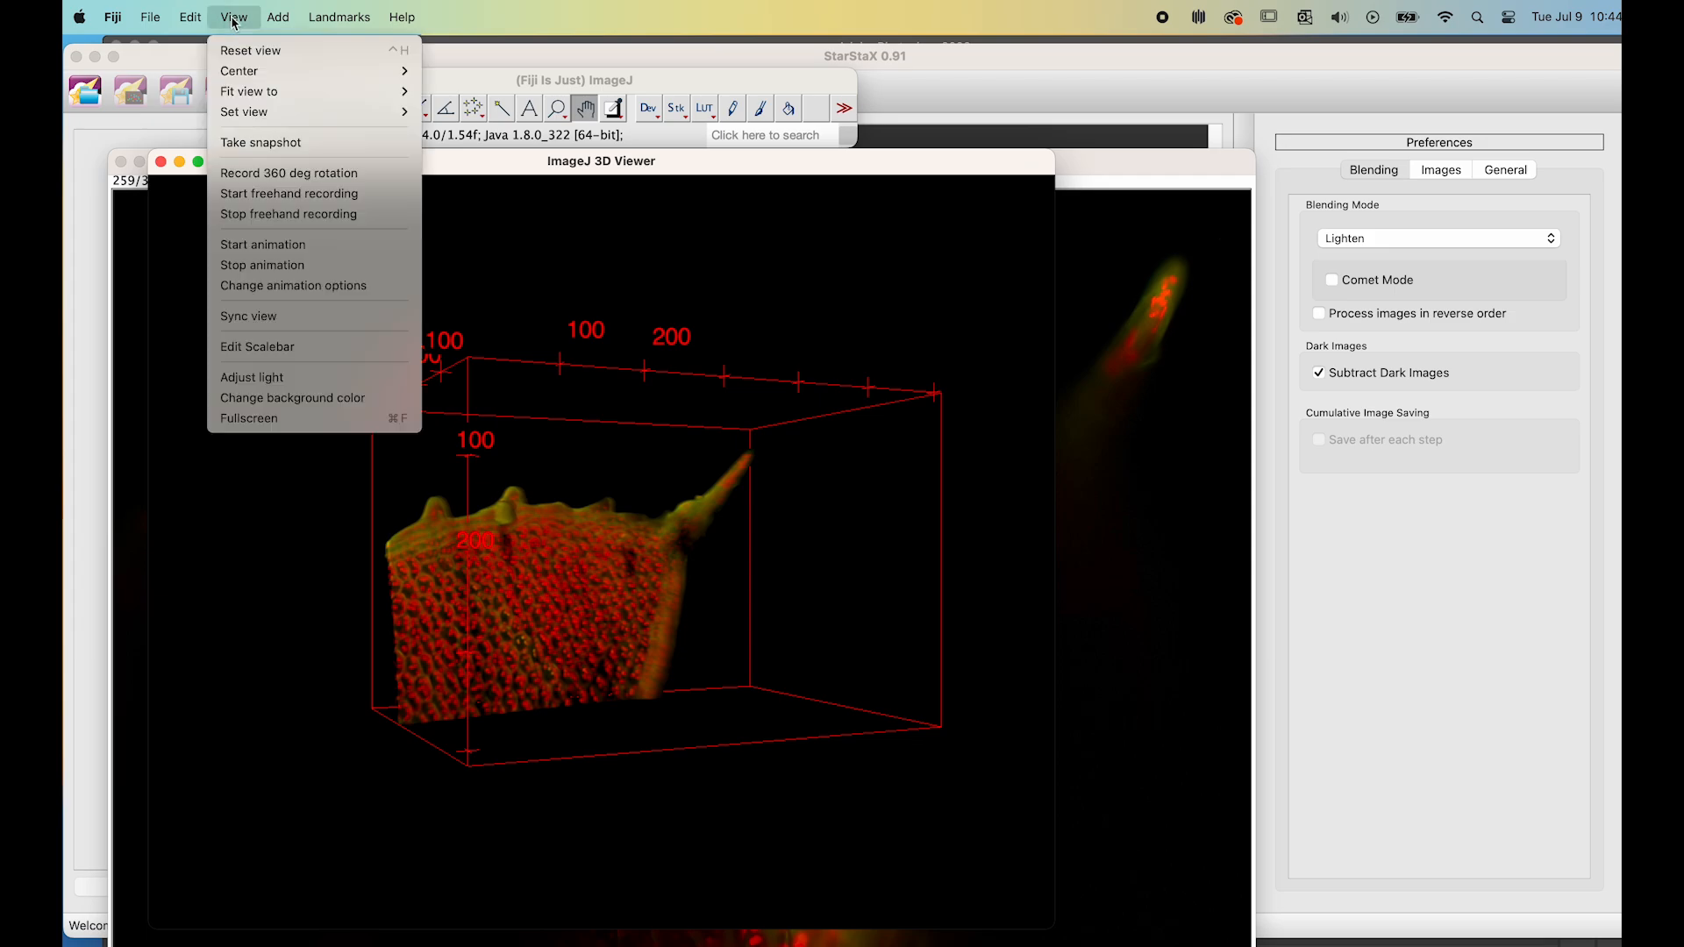
{"action": "left_click", "coordinate": [249, 174]}
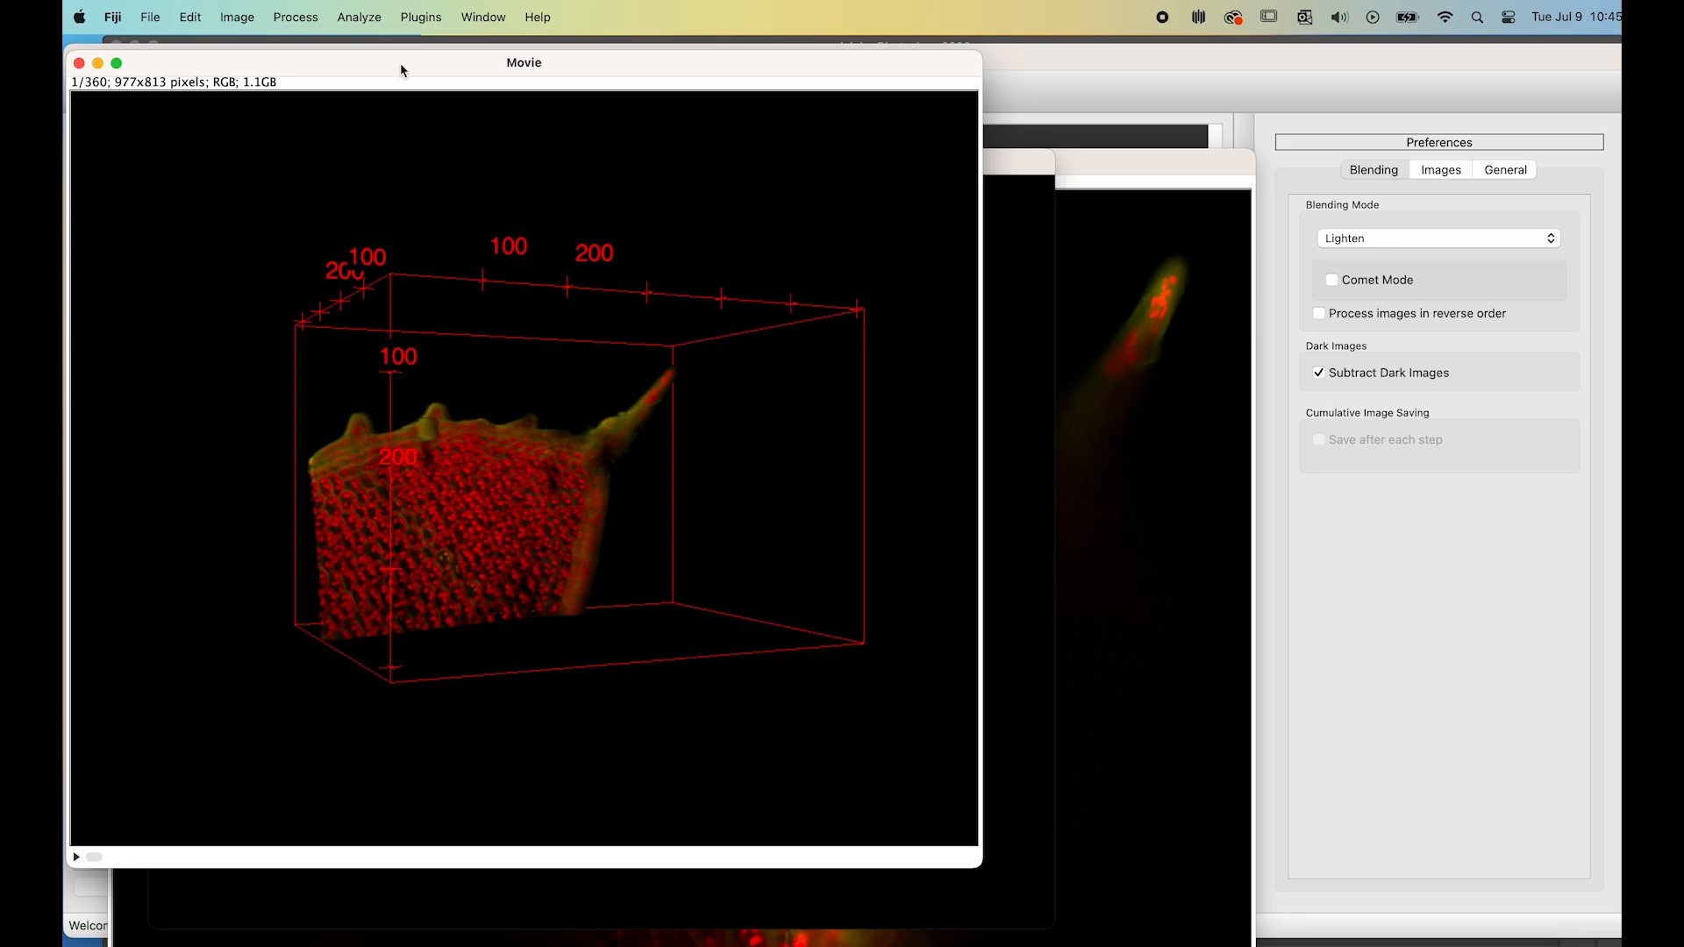
{"action": "left_click_drag", "start_coordinate": [401, 68], "coordinate": [485, 147]}
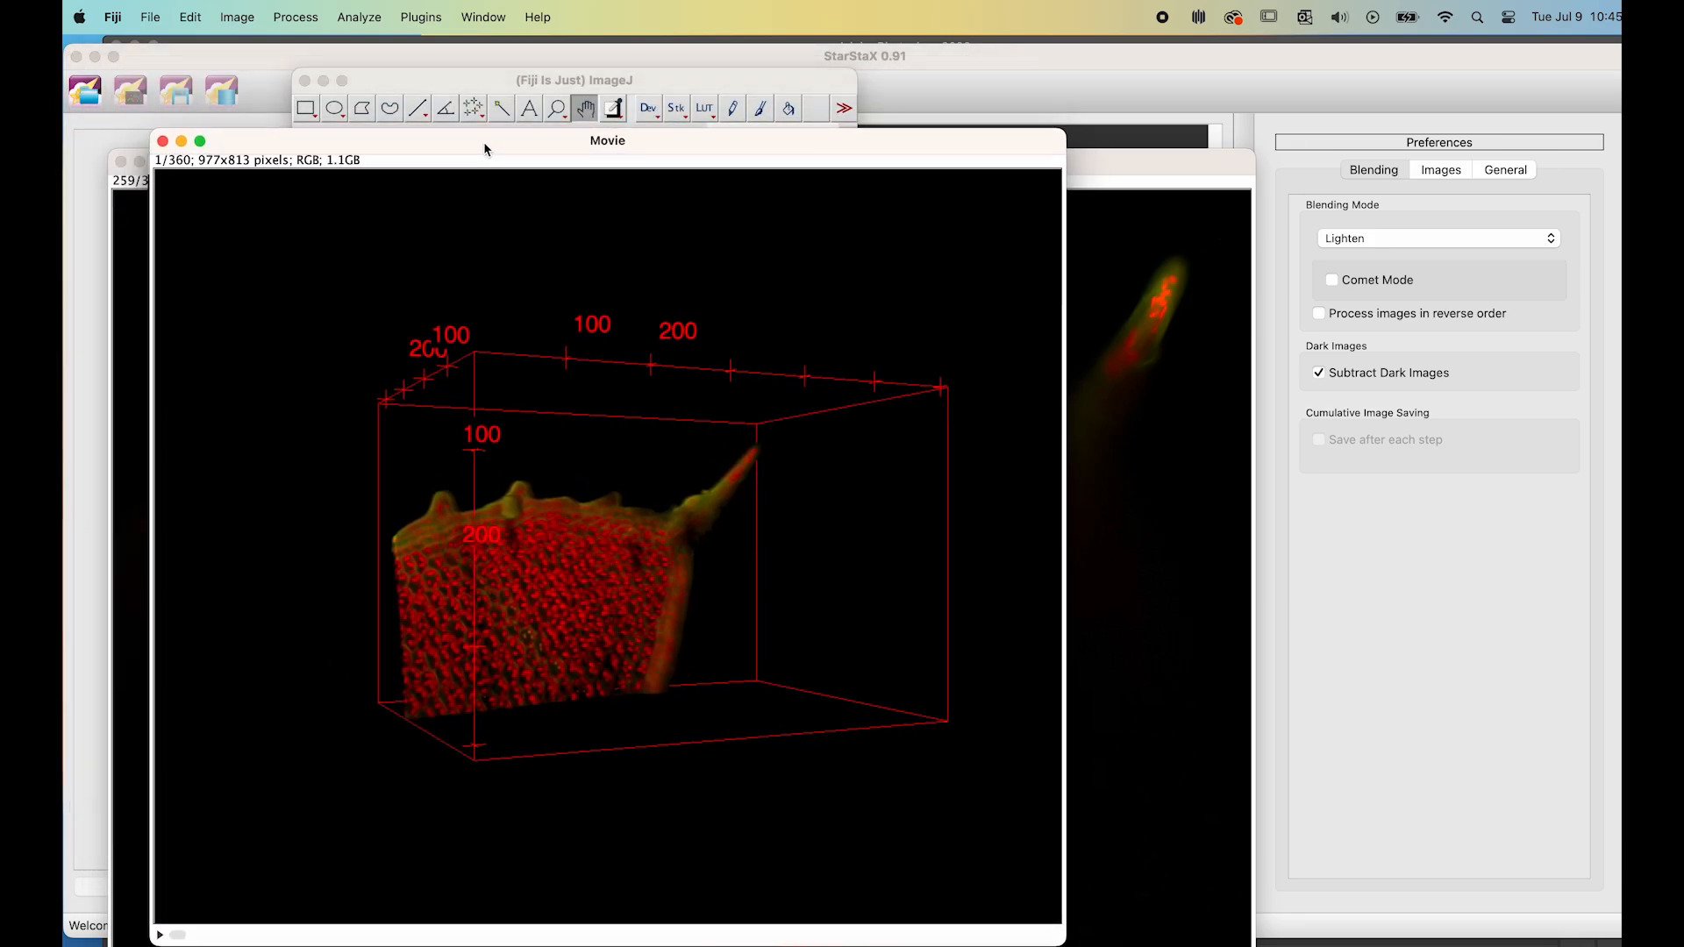
Step: Save the rotation movie to the Desktop as an AVI with JPEG compression, named Moss-F-cal-demo
{"action": "left_click", "coordinate": [151, 21]}
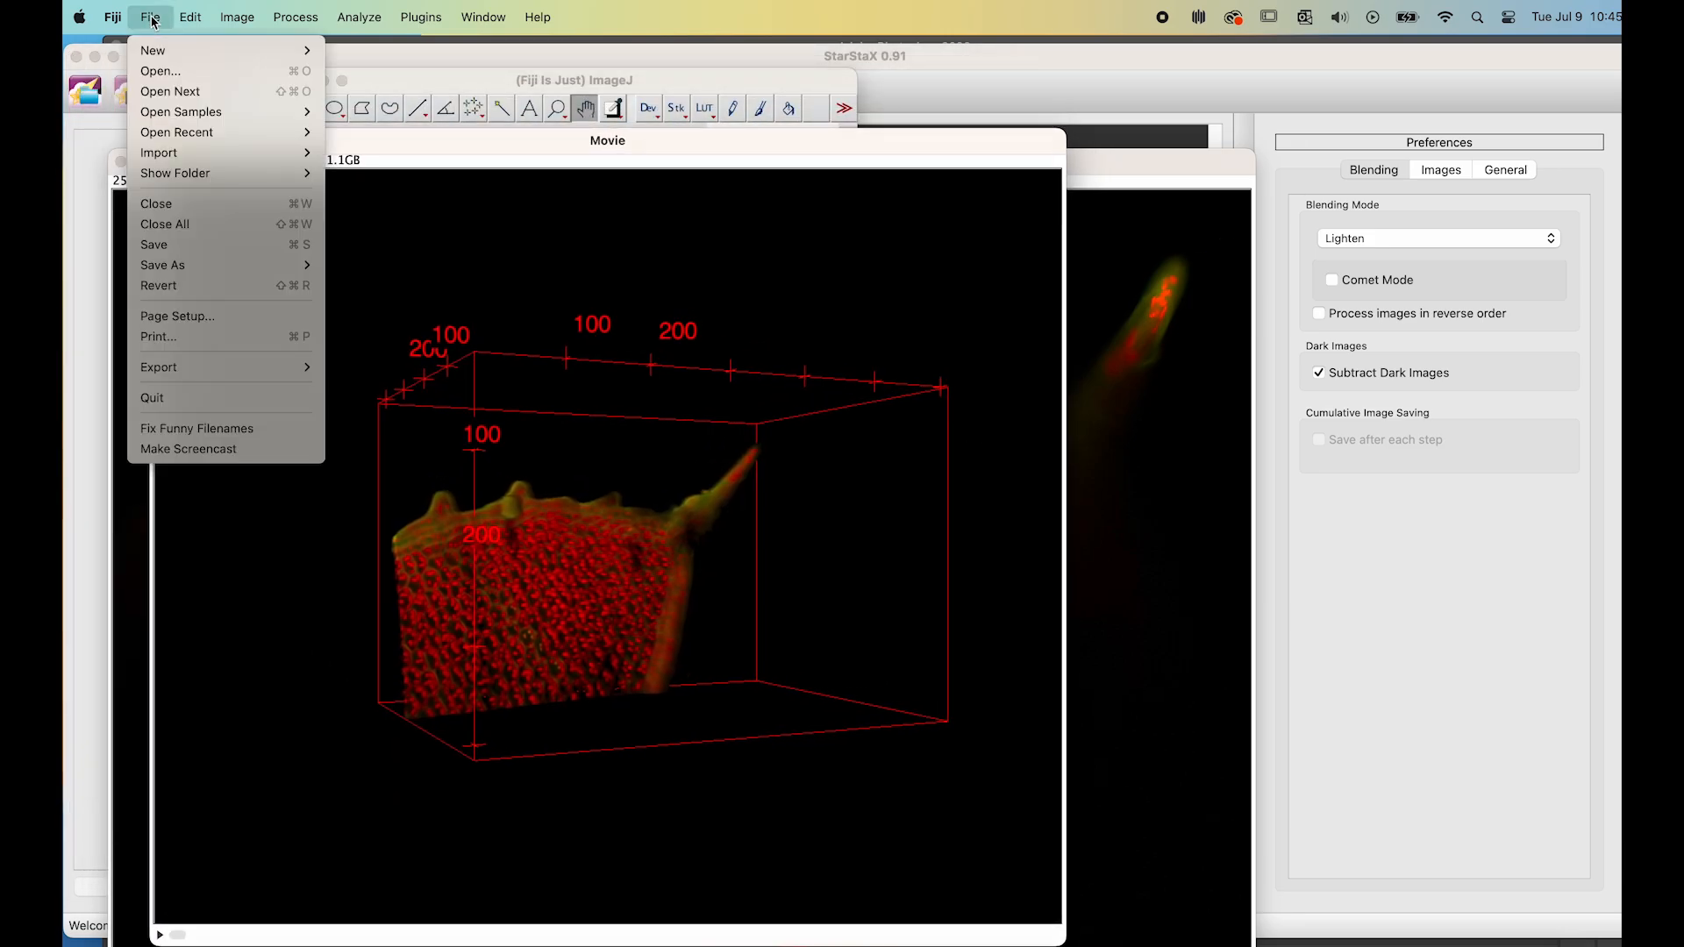
{"action": "mouse_move", "coordinate": [149, 268]}
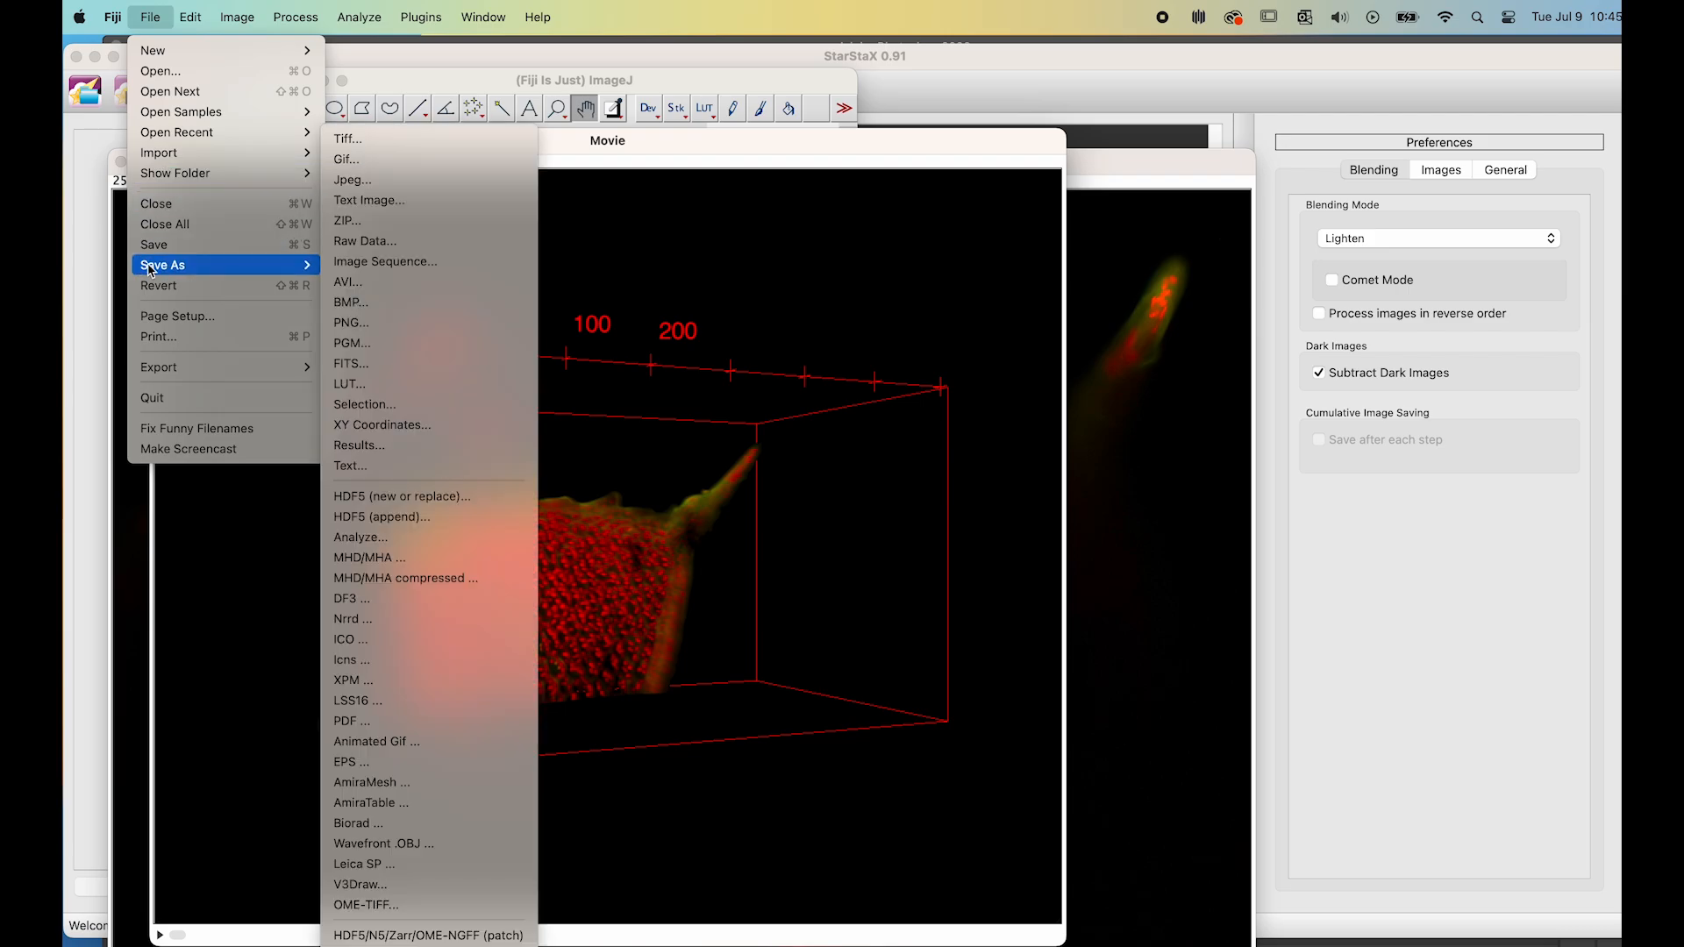
{"action": "left_click", "coordinate": [355, 285]}
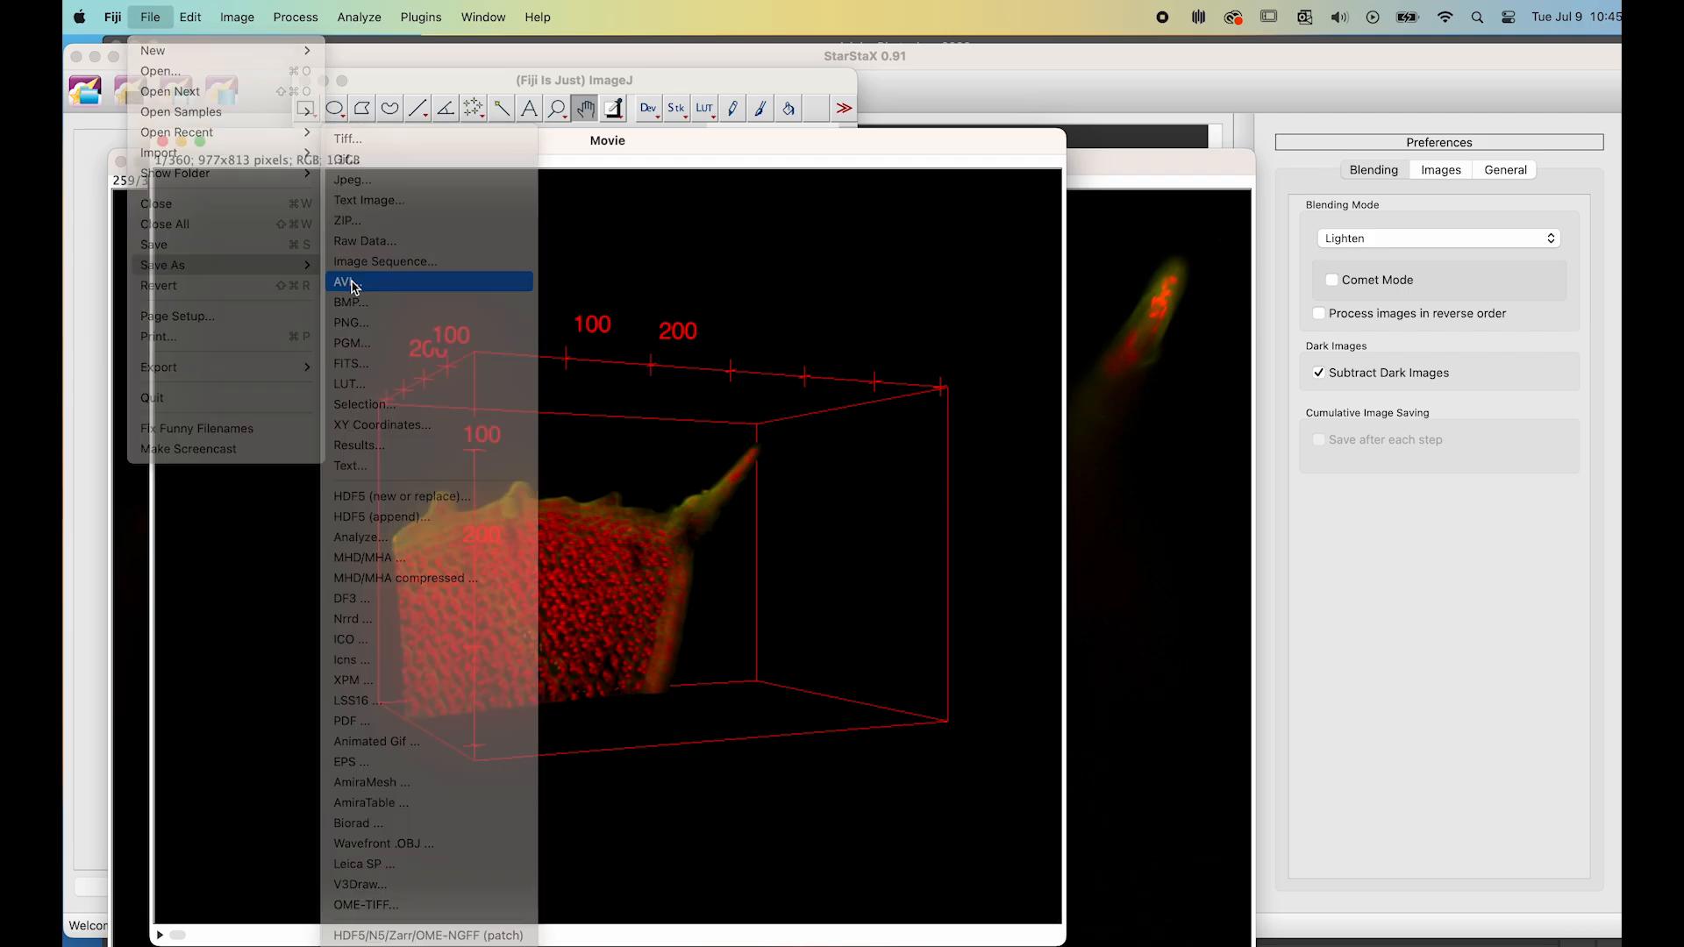
{"action": "key", "text": "Tab"}
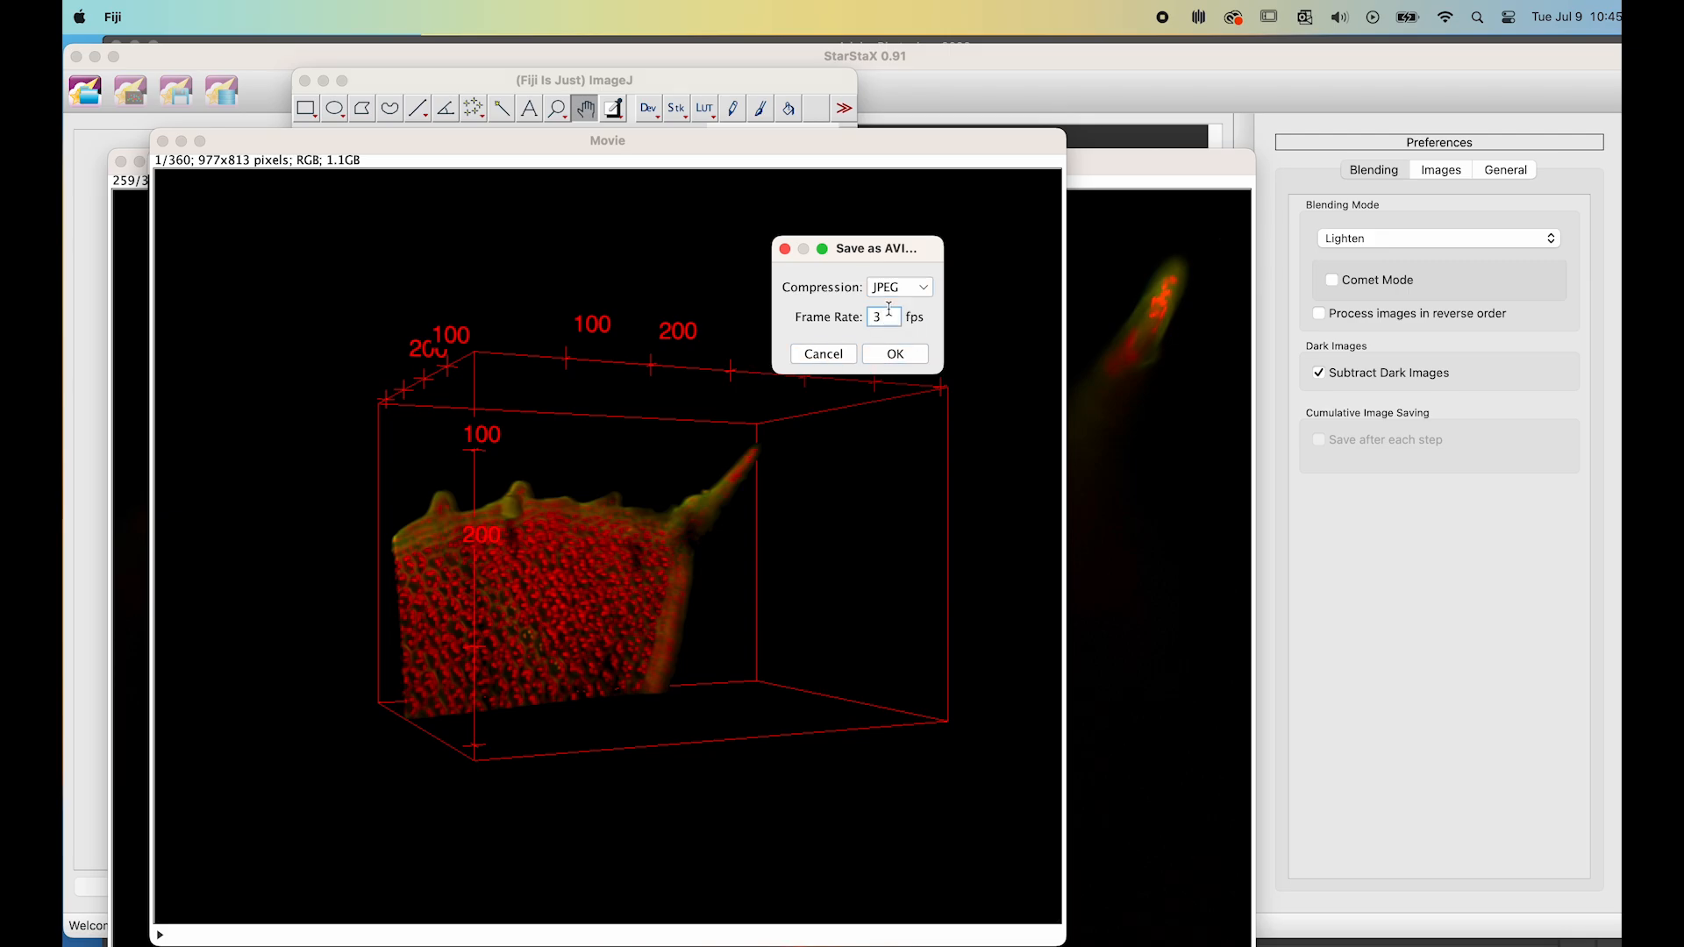
{"action": "left_click", "coordinate": [912, 358]}
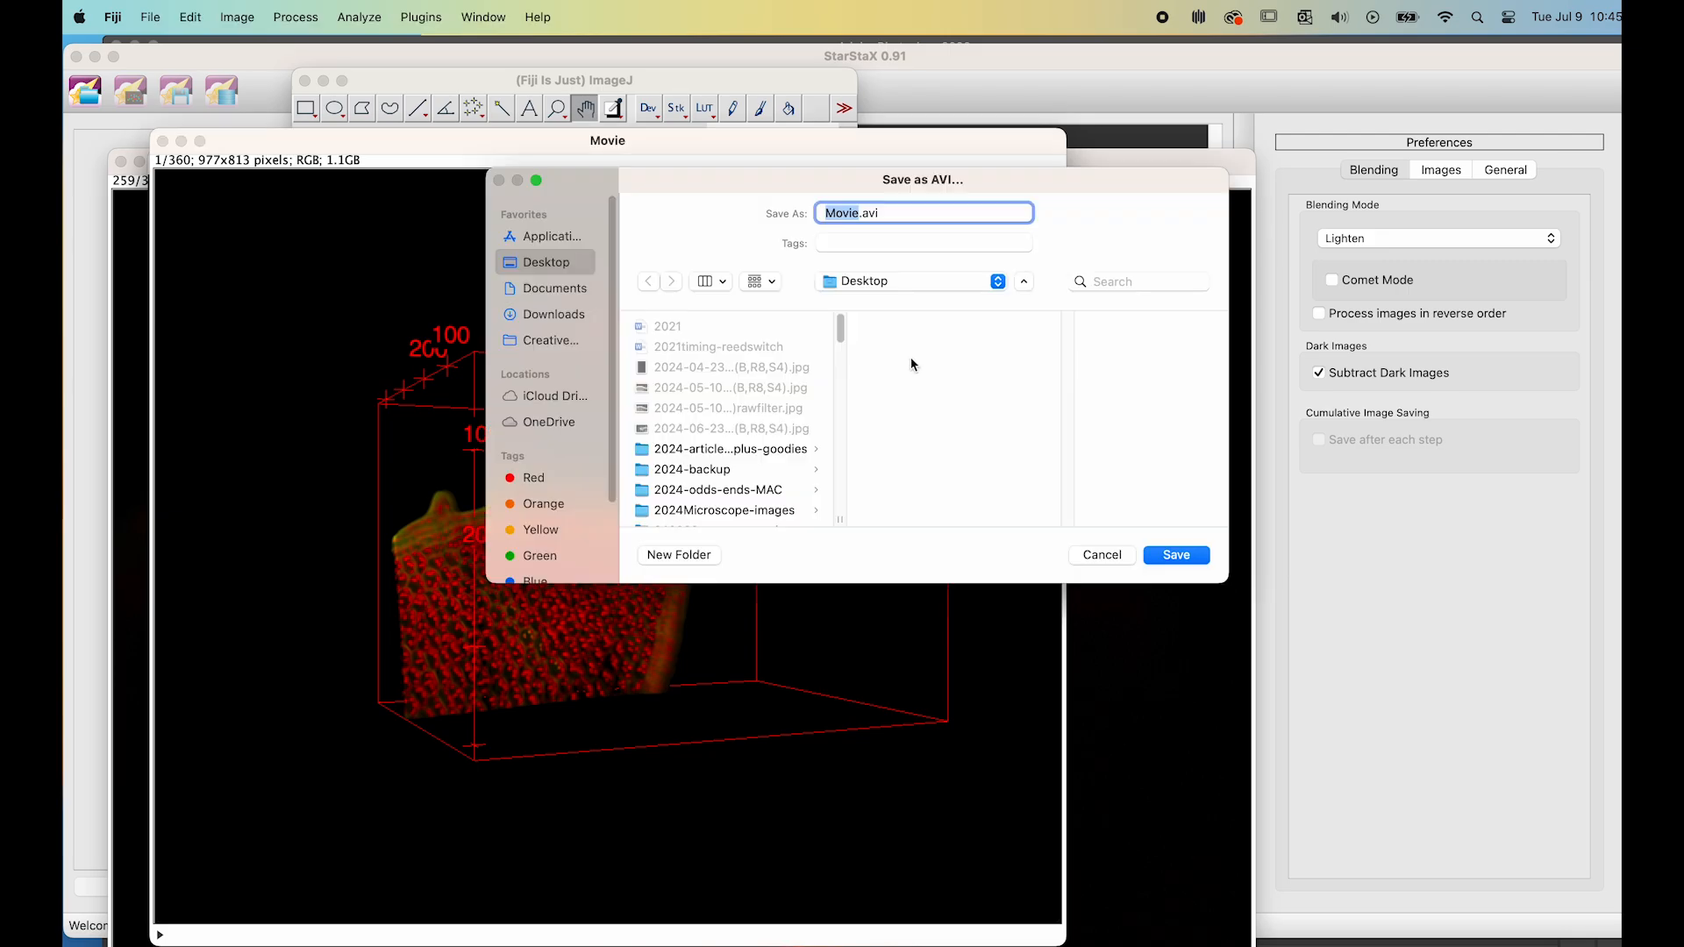
{"action": "double_click", "coordinate": [838, 210]}
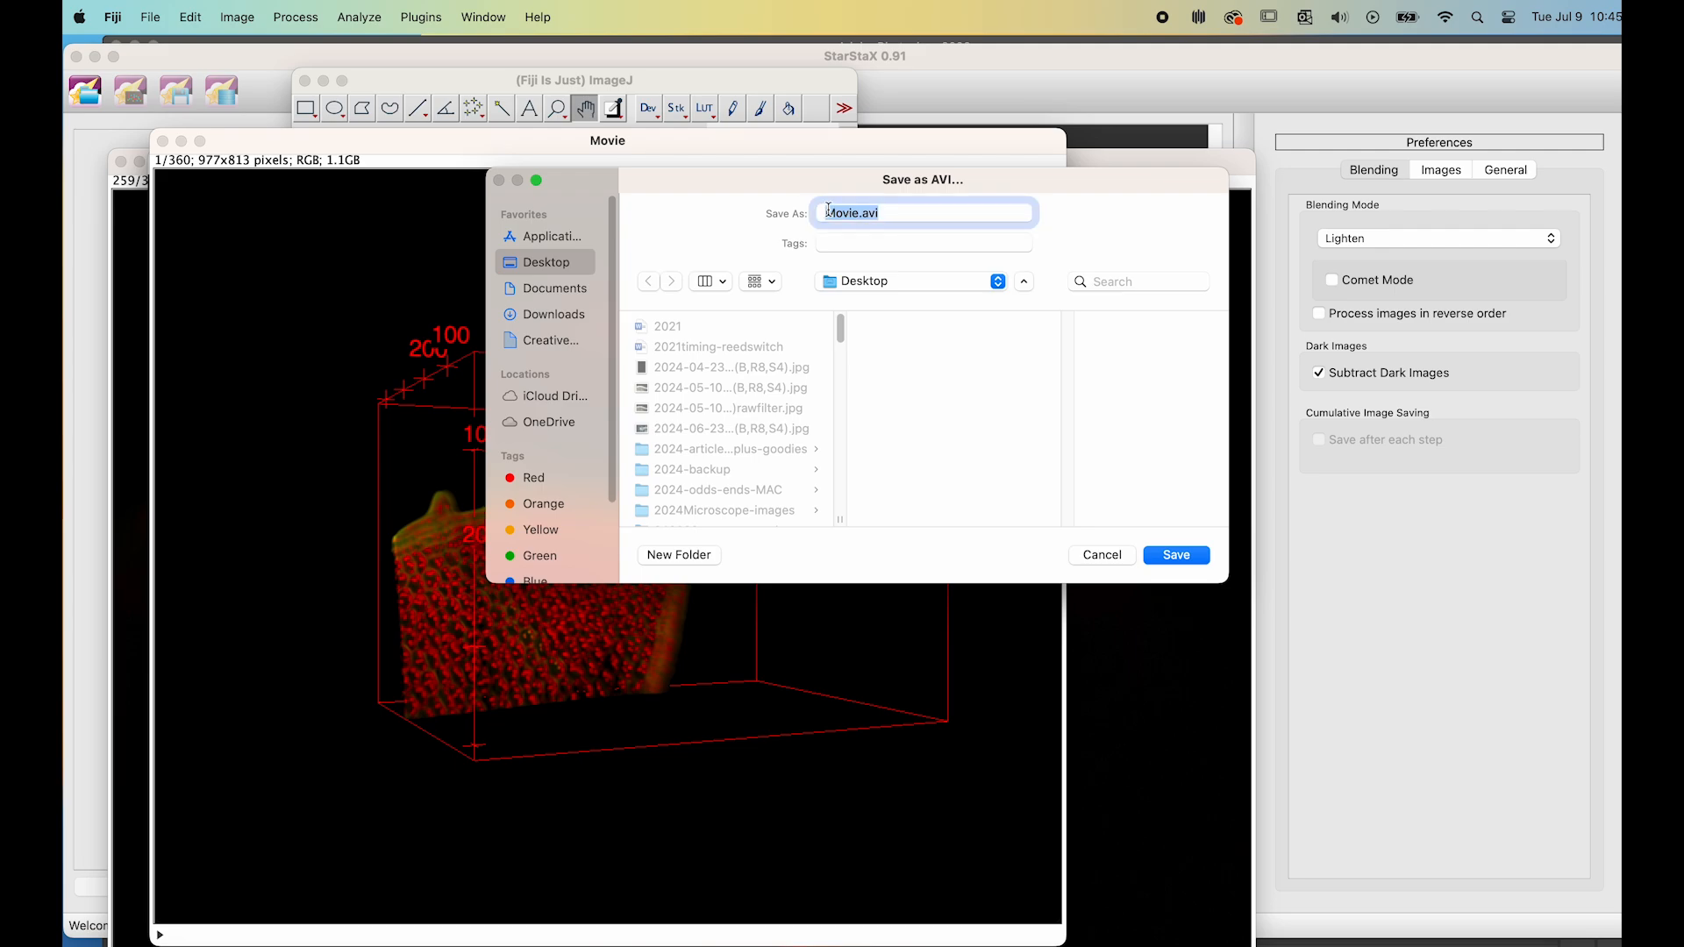
{"action": "type", "text": "Moss-F-cal-demo"}
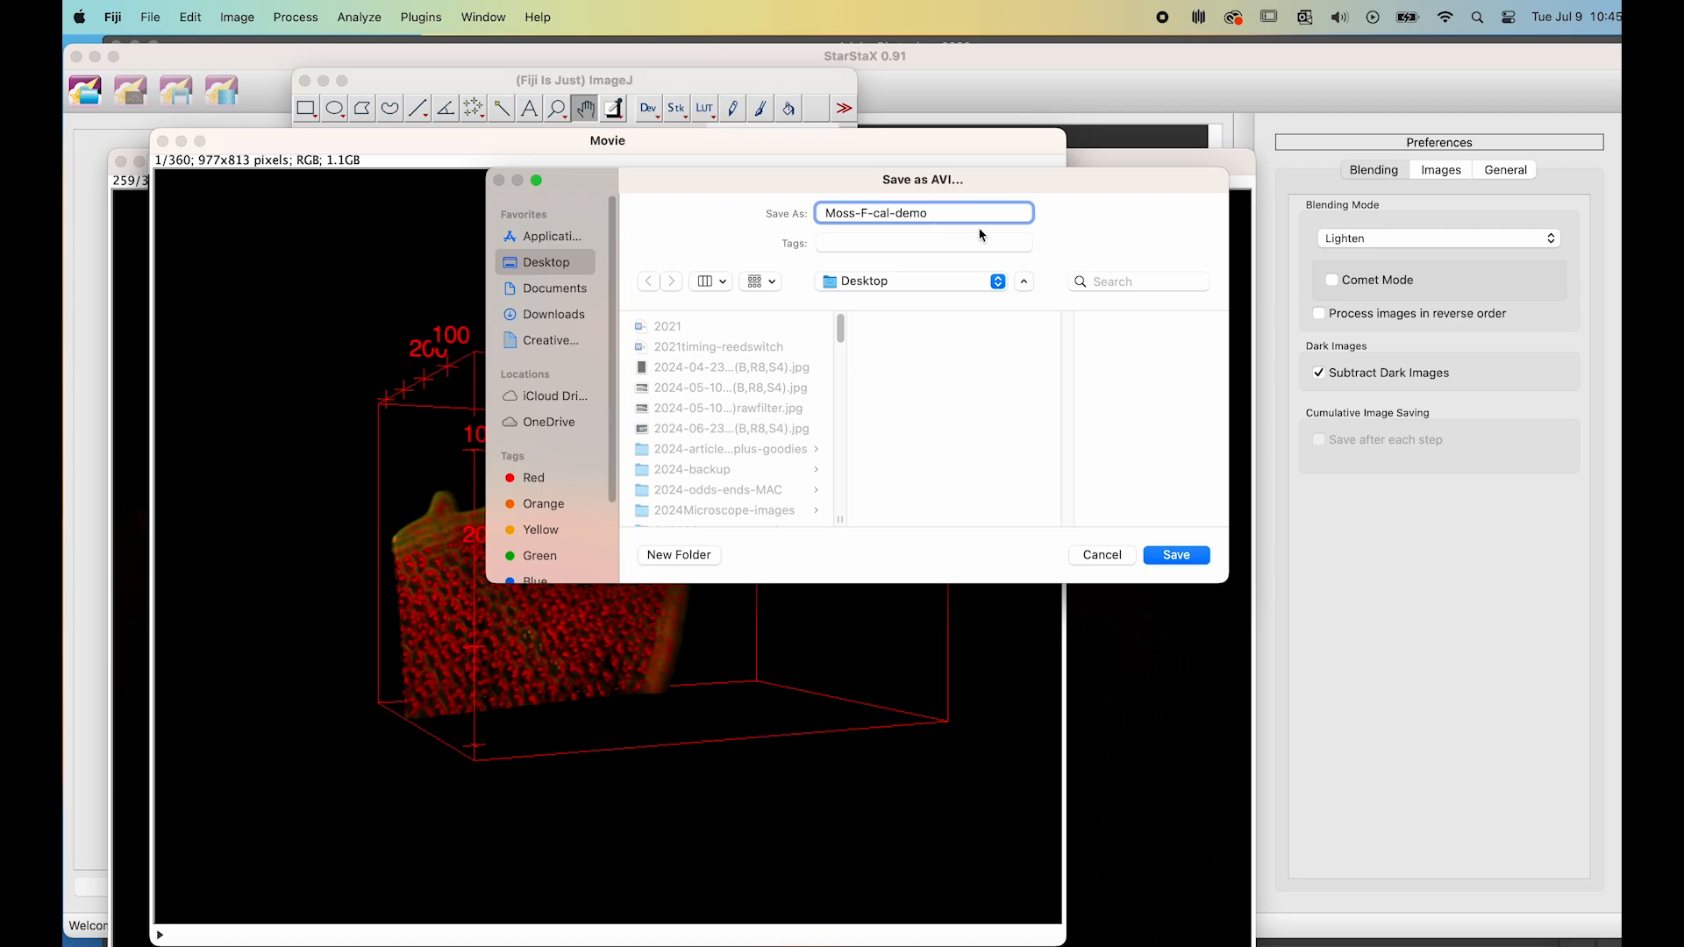
{"action": "left_click", "coordinate": [1173, 555]}
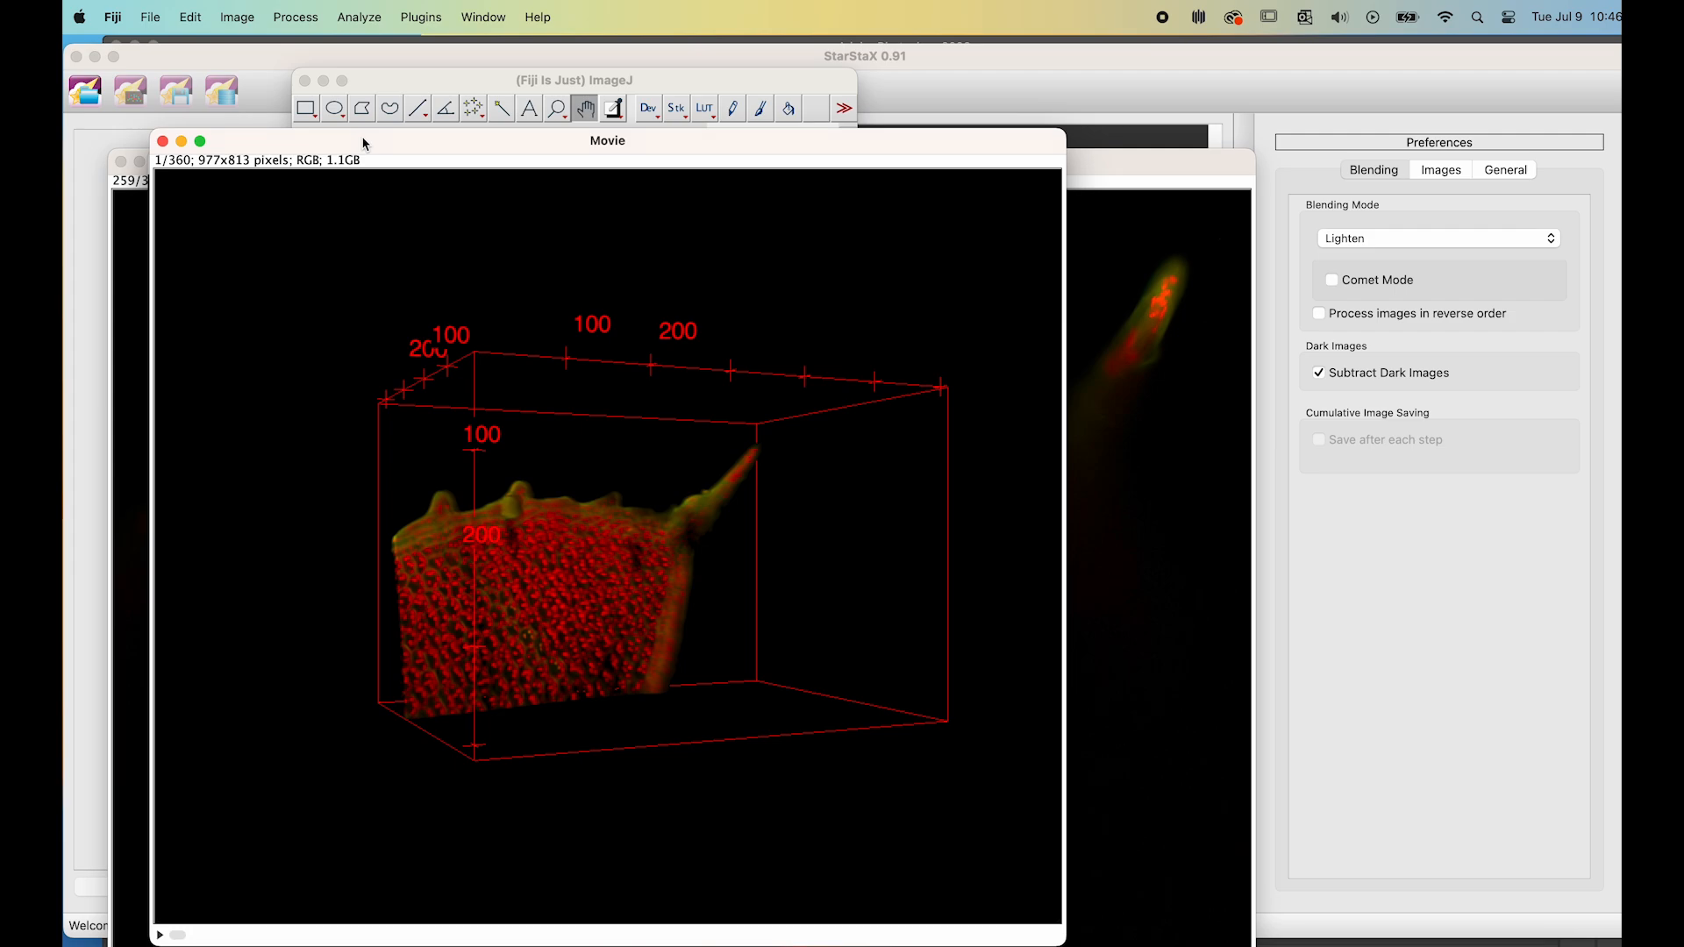
Step: Close the movie and 3D viewer windows and bring the Moss-F.tif stack below the Fiji toolbar
{"action": "left_click", "coordinate": [163, 142]}
{"action": "left_click_drag", "start_coordinate": [393, 120], "coordinate": [312, 139]}
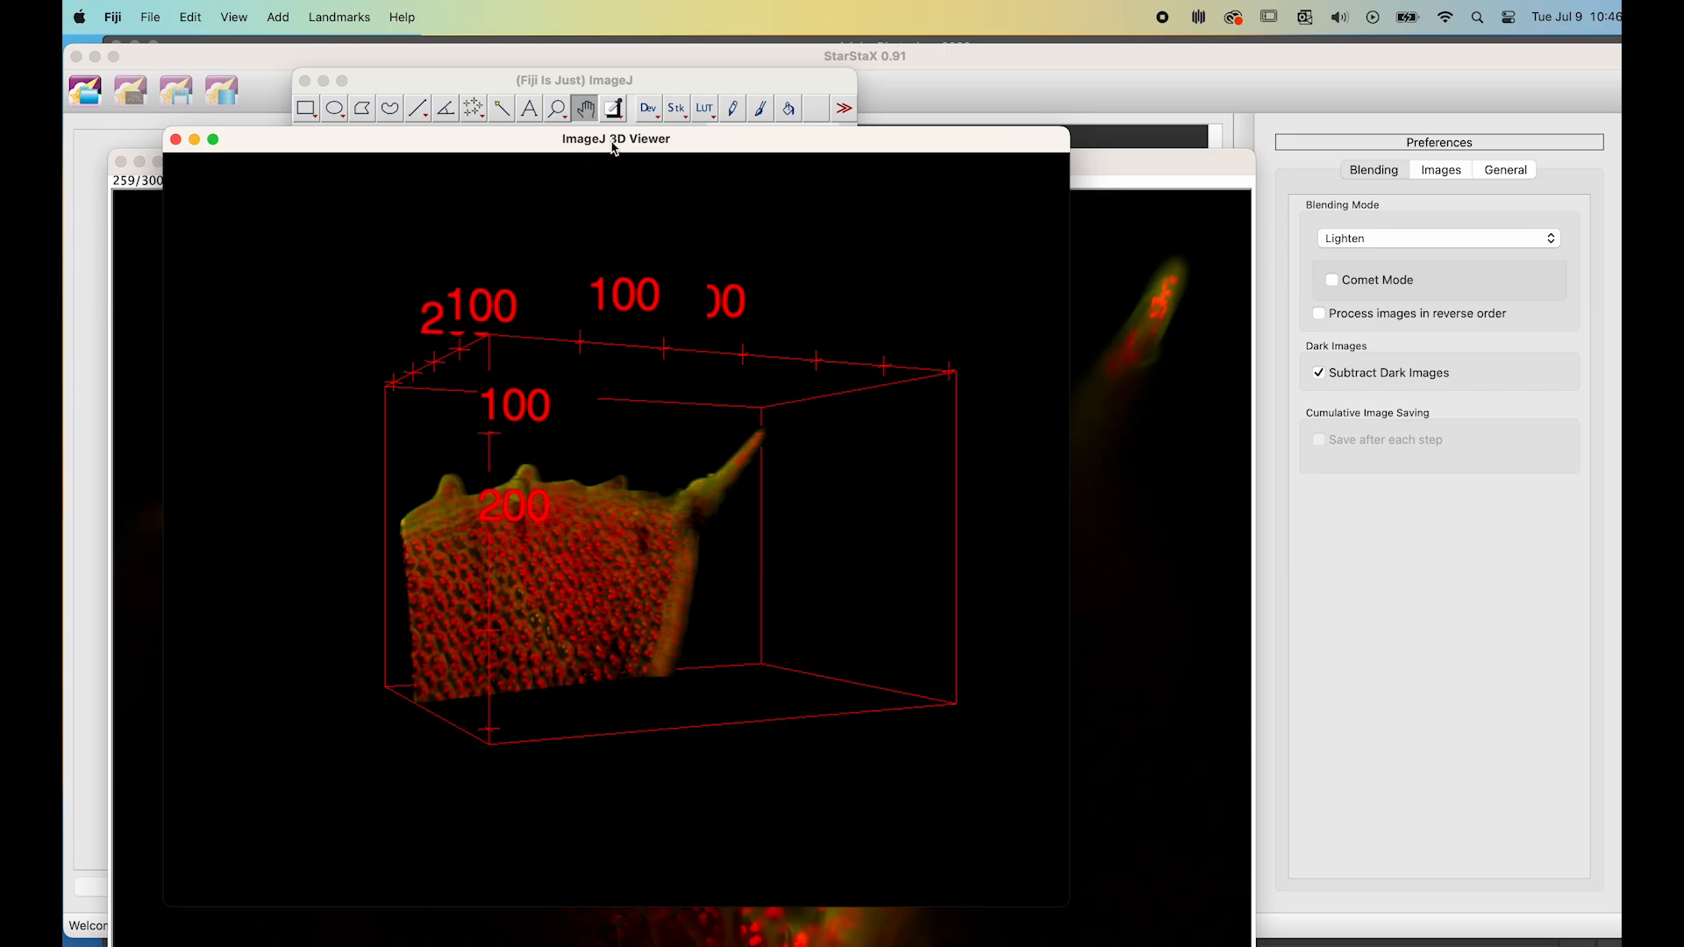
{"action": "left_click", "coordinate": [176, 139]}
{"action": "left_click_drag", "start_coordinate": [502, 161], "coordinate": [494, 160]}
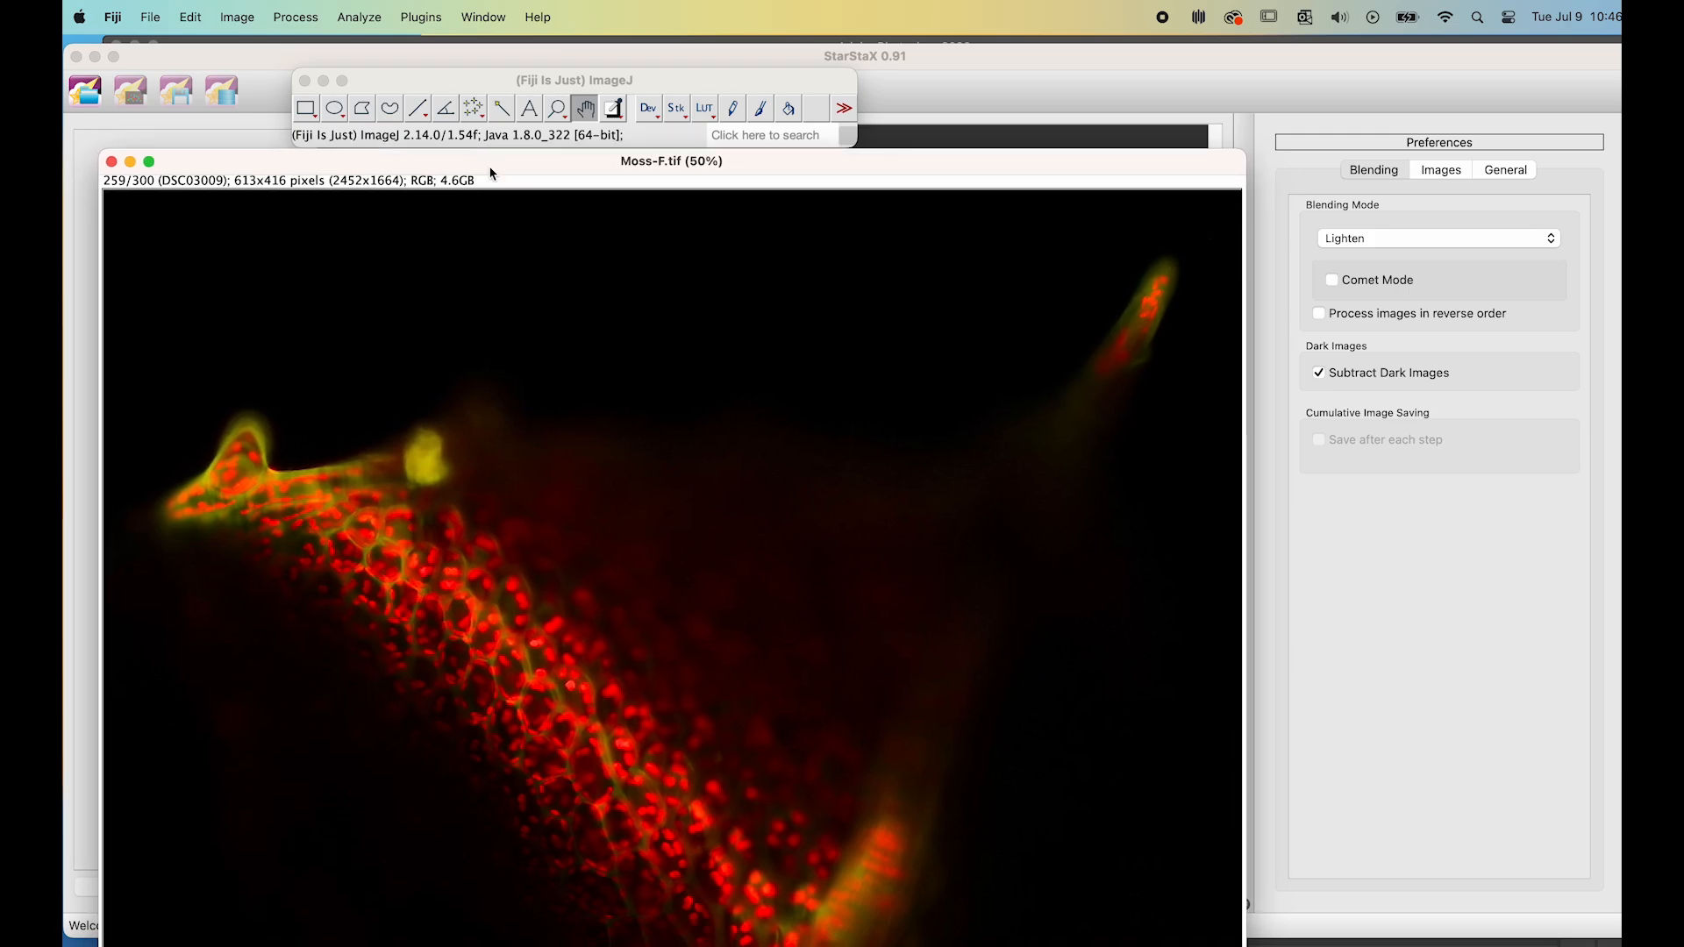
Step: Open the Moss-F.tif stack in the Volume Viewer plugin
{"action": "left_click", "coordinate": [421, 19]}
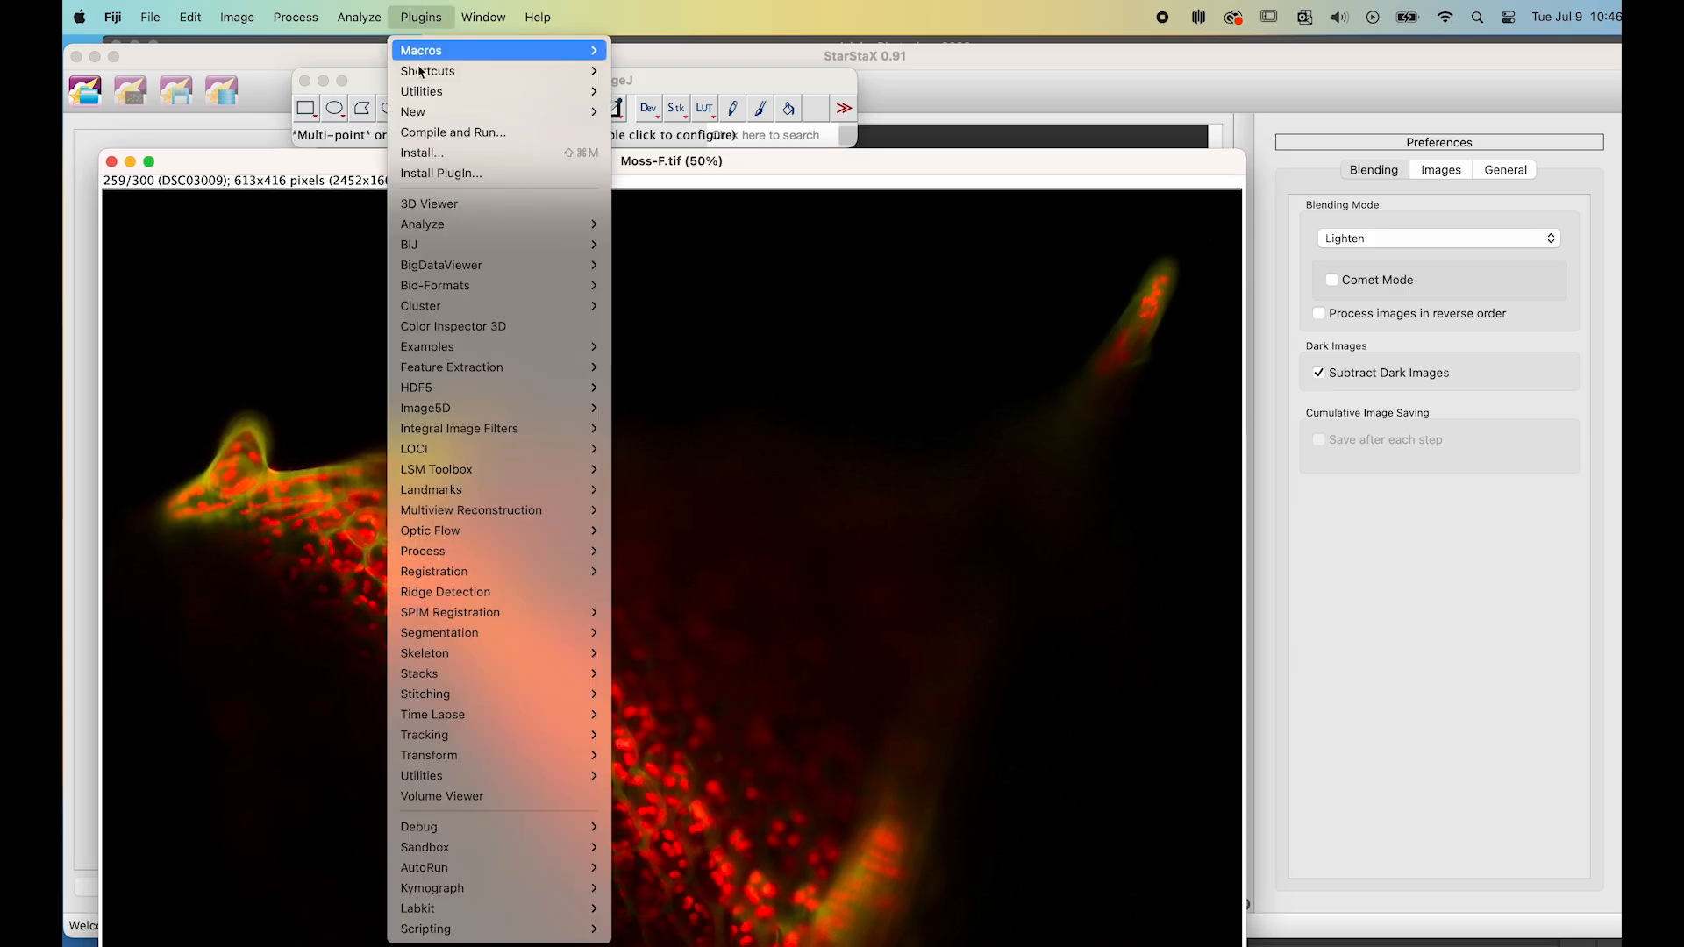
{"action": "mouse_move", "coordinate": [460, 553]}
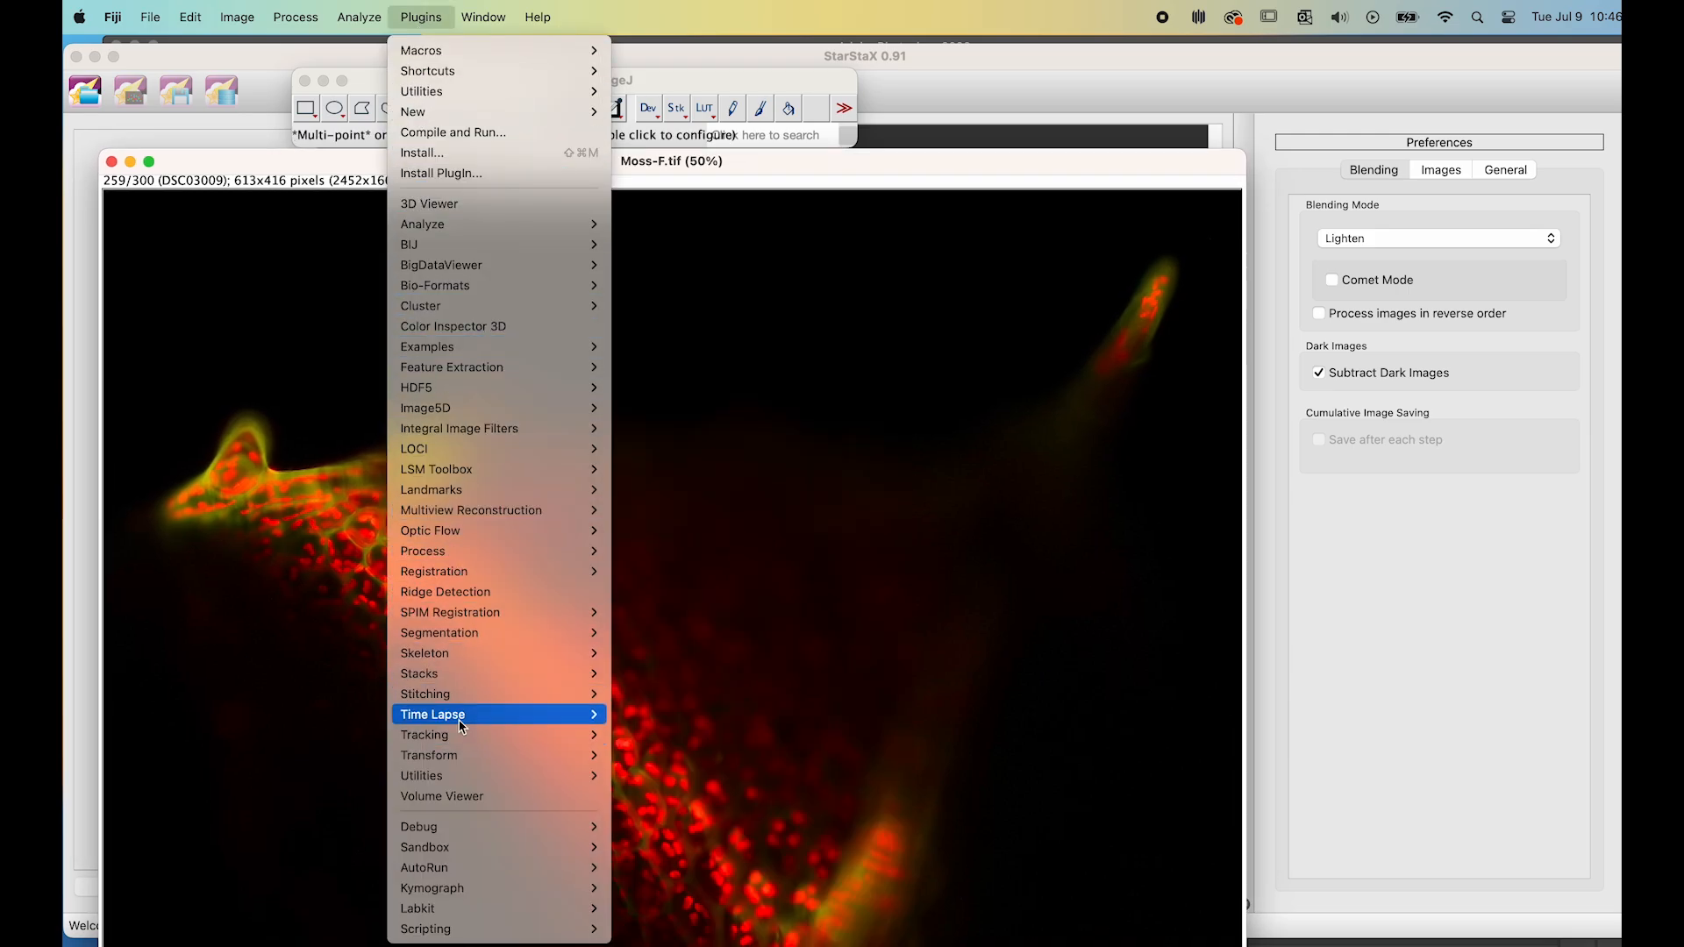
{"action": "left_click", "coordinate": [468, 800]}
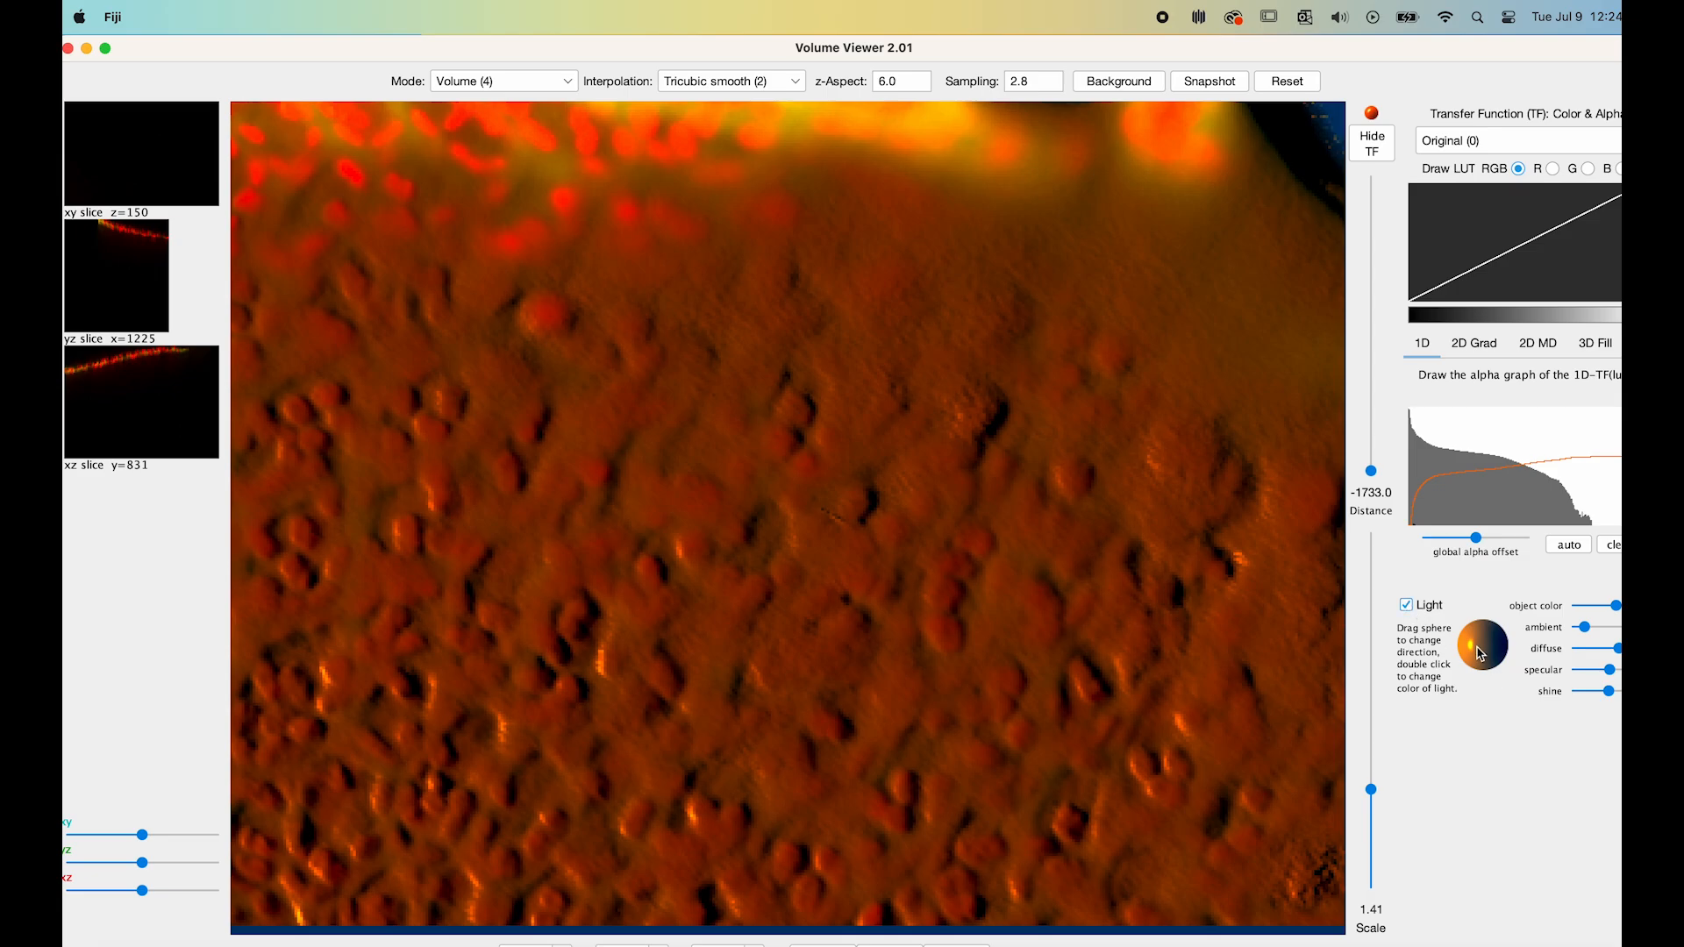
Step: Change the direction of the light on the moss volume and set the clipping distance to -744.5
{"action": "left_click_drag", "start_coordinate": [1476, 654], "coordinate": [1504, 648]}
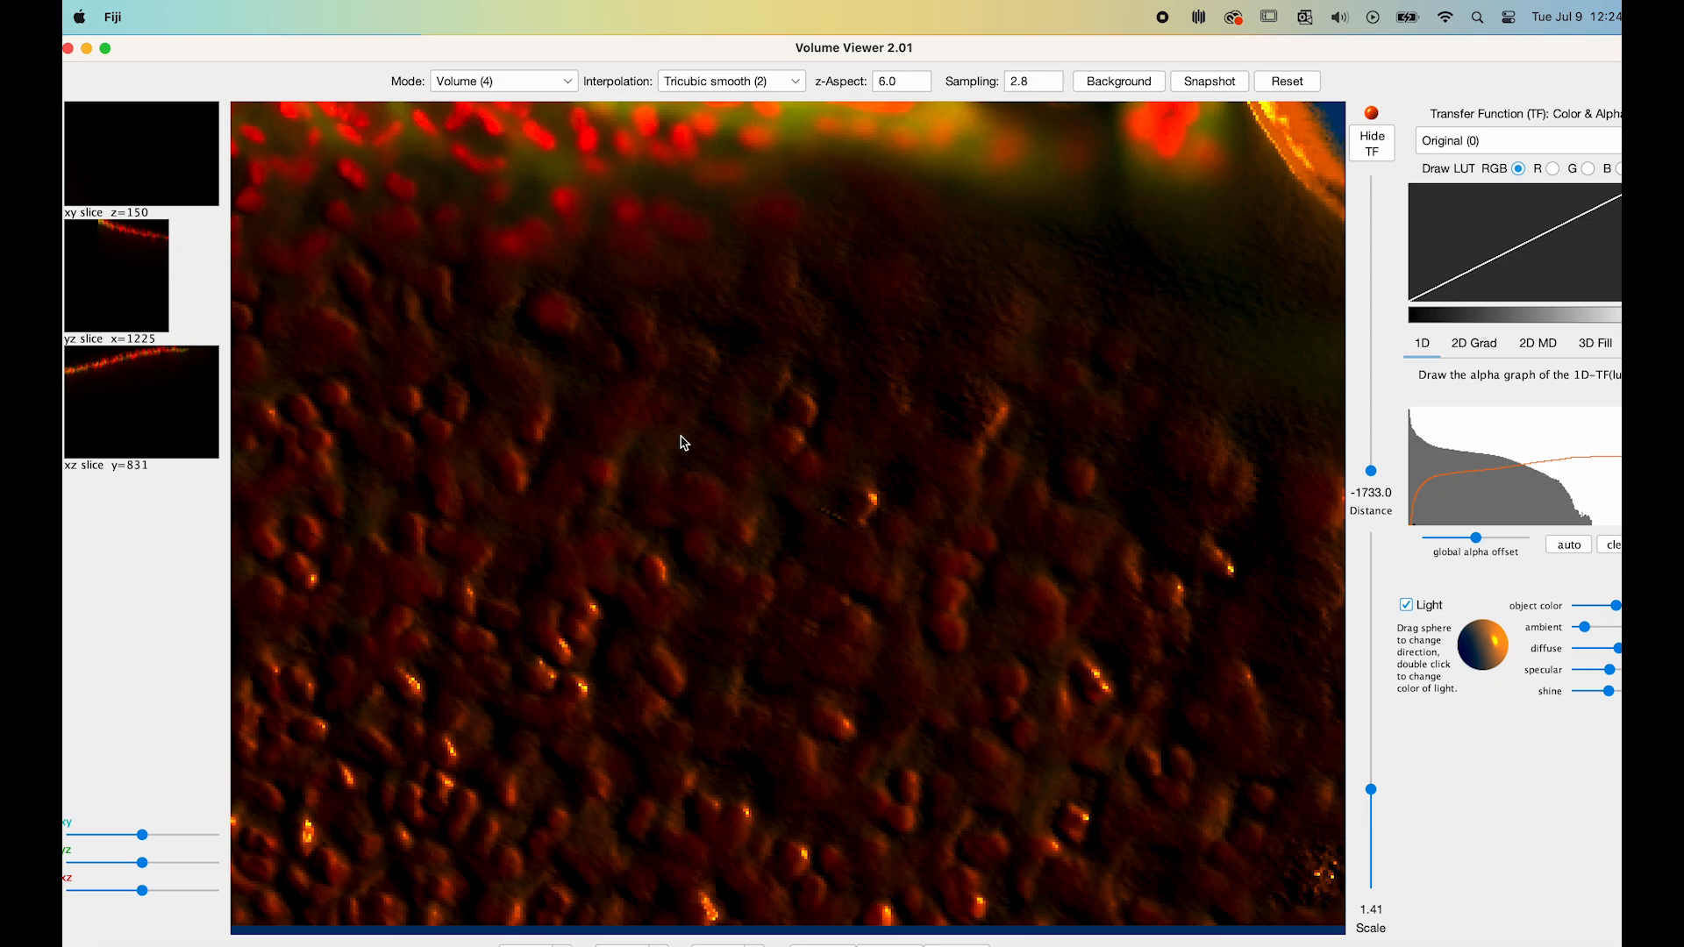
{"action": "left_click", "coordinate": [1372, 471]}
{"action": "left_click_drag", "start_coordinate": [1373, 474], "coordinate": [1374, 393]}
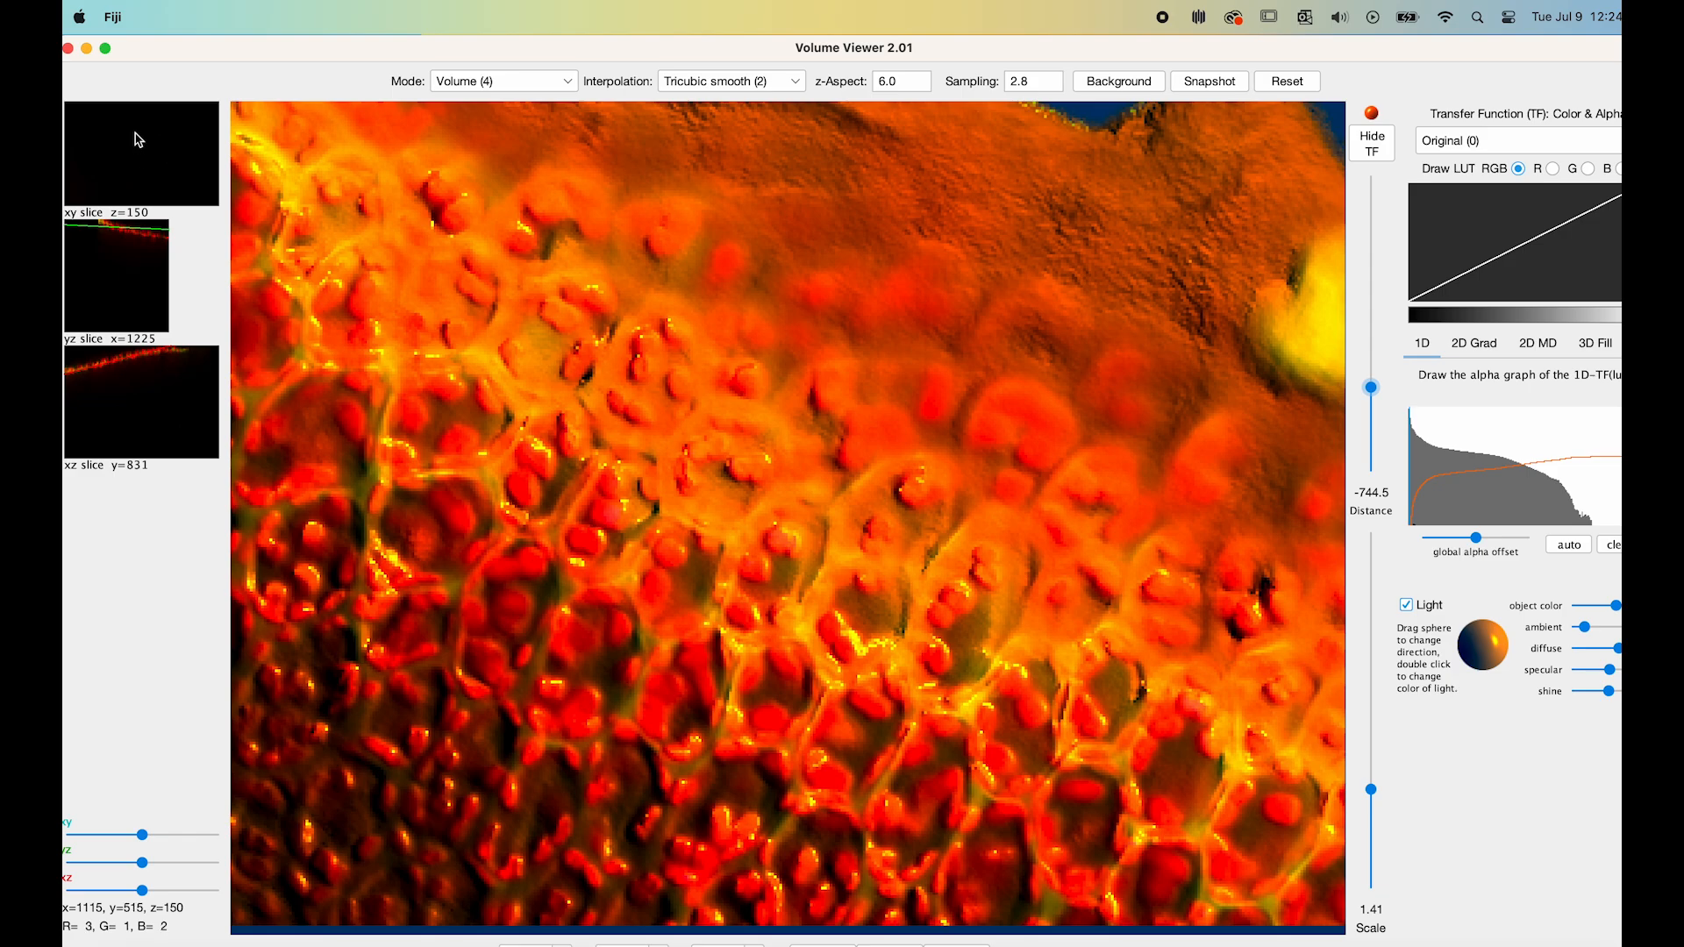
Step: Move the slice views to z=263, x=1114 and y=957, and reduce the volume's scale to 0.47
{"action": "left_click_drag", "start_coordinate": [142, 835], "coordinate": [204, 836]}
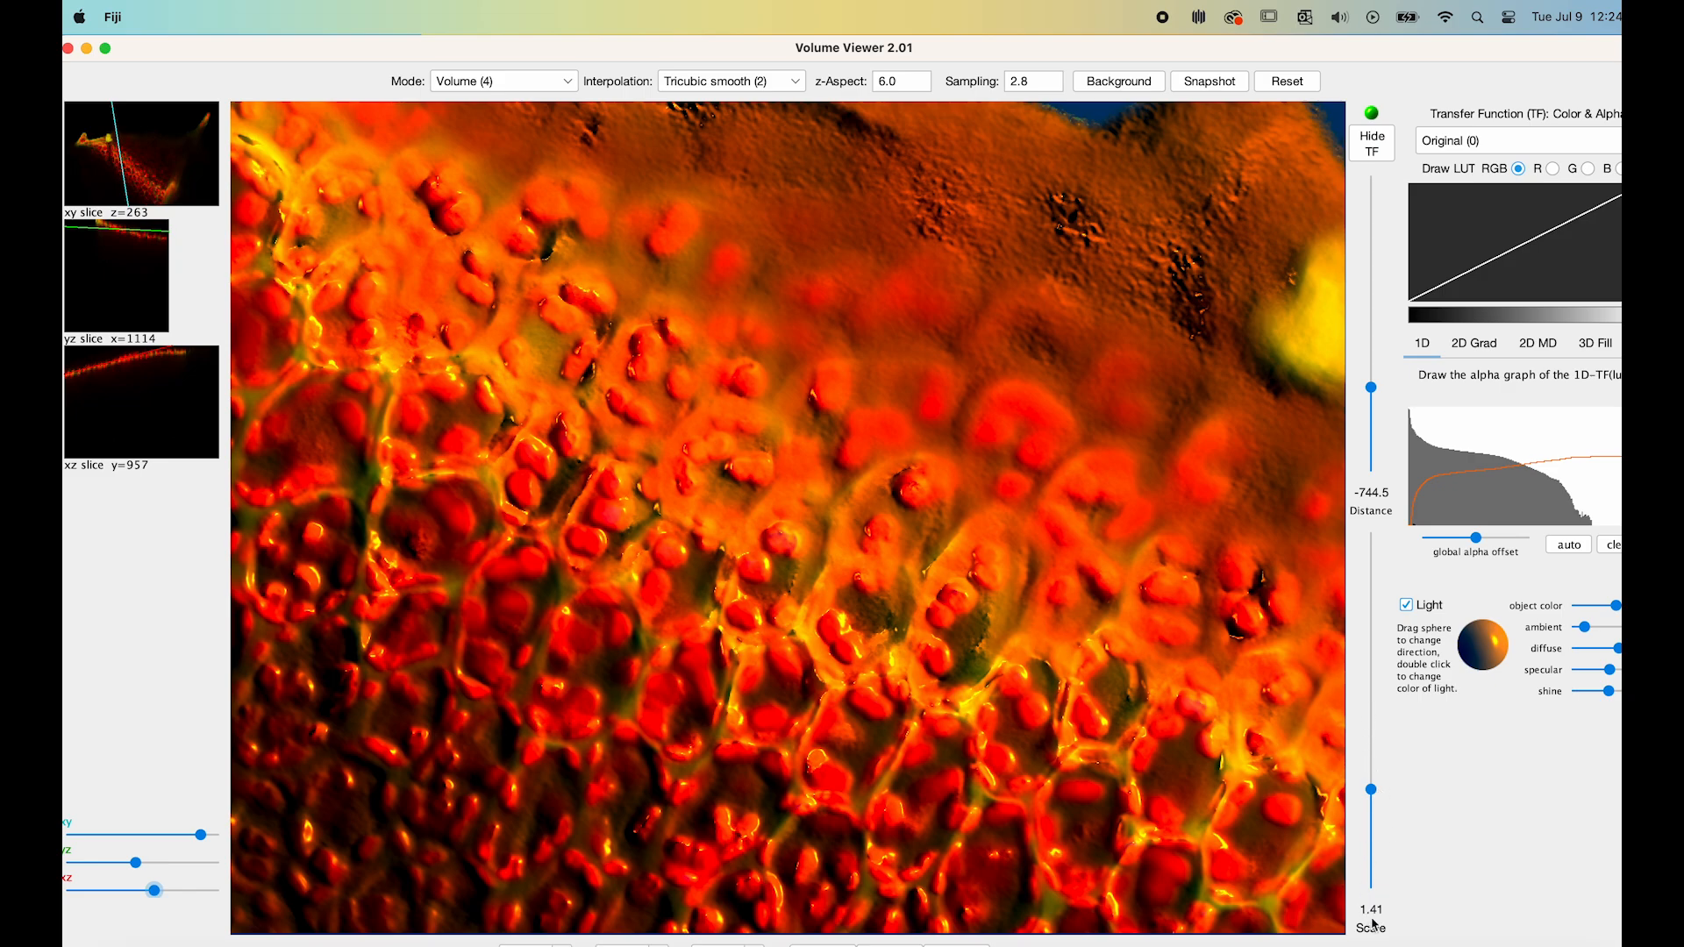
{"action": "left_click_drag", "start_coordinate": [1371, 791], "coordinate": [1371, 855]}
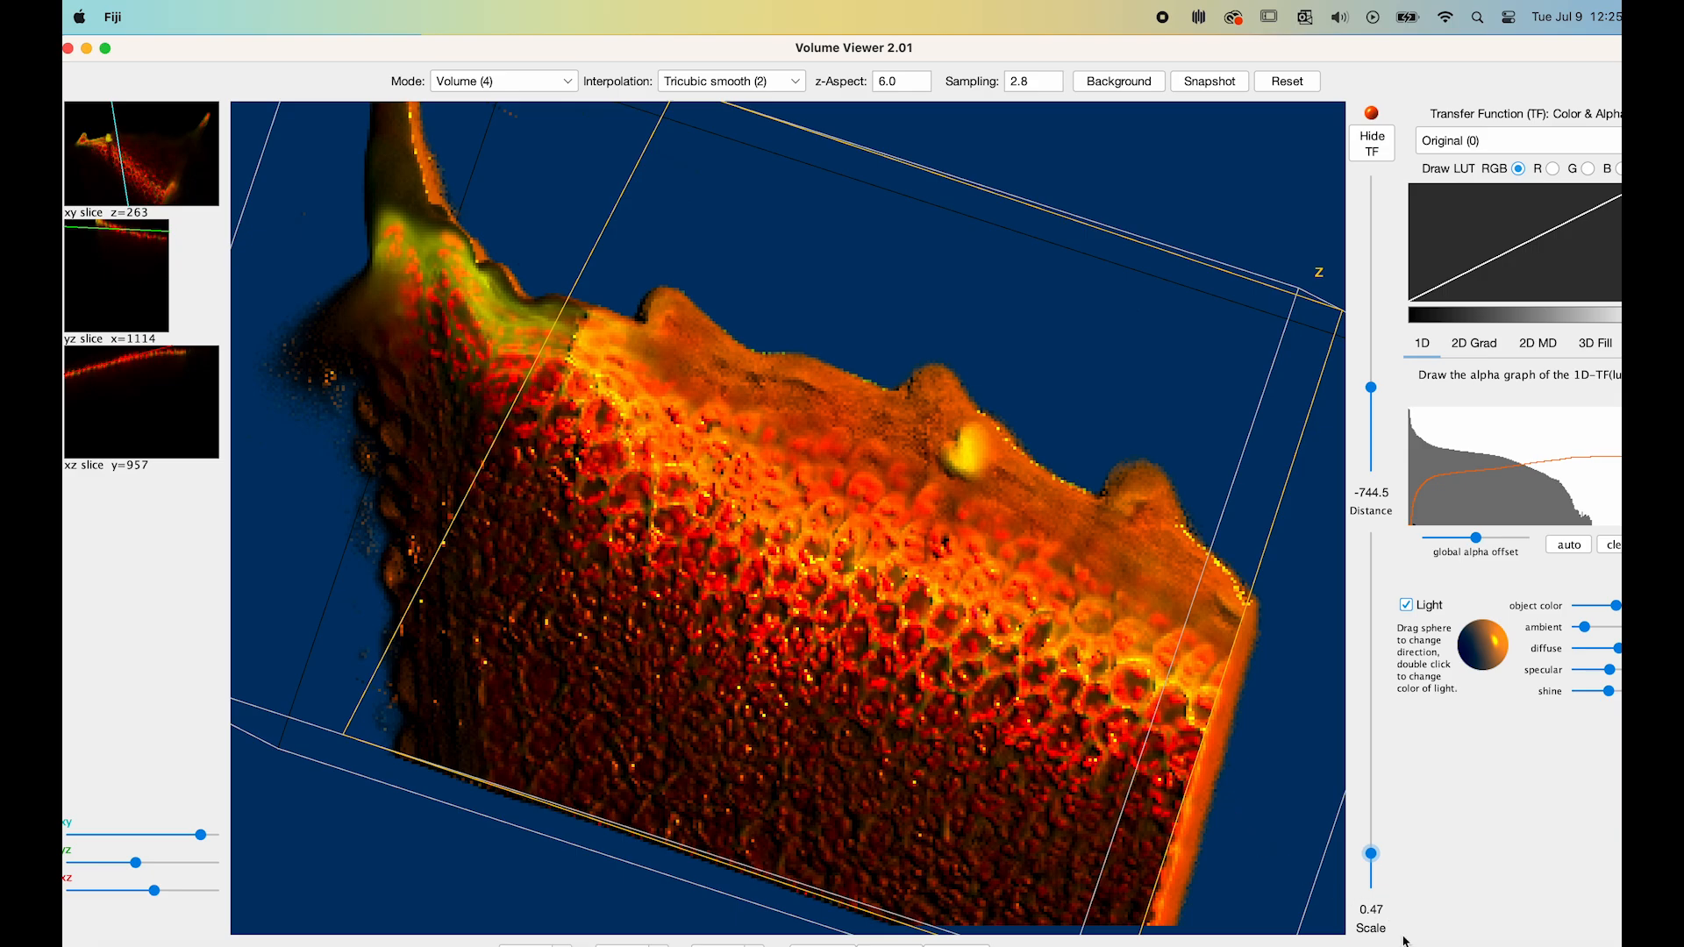
{"action": "left_click_drag", "start_coordinate": [524, 52], "coordinate": [551, 64]}
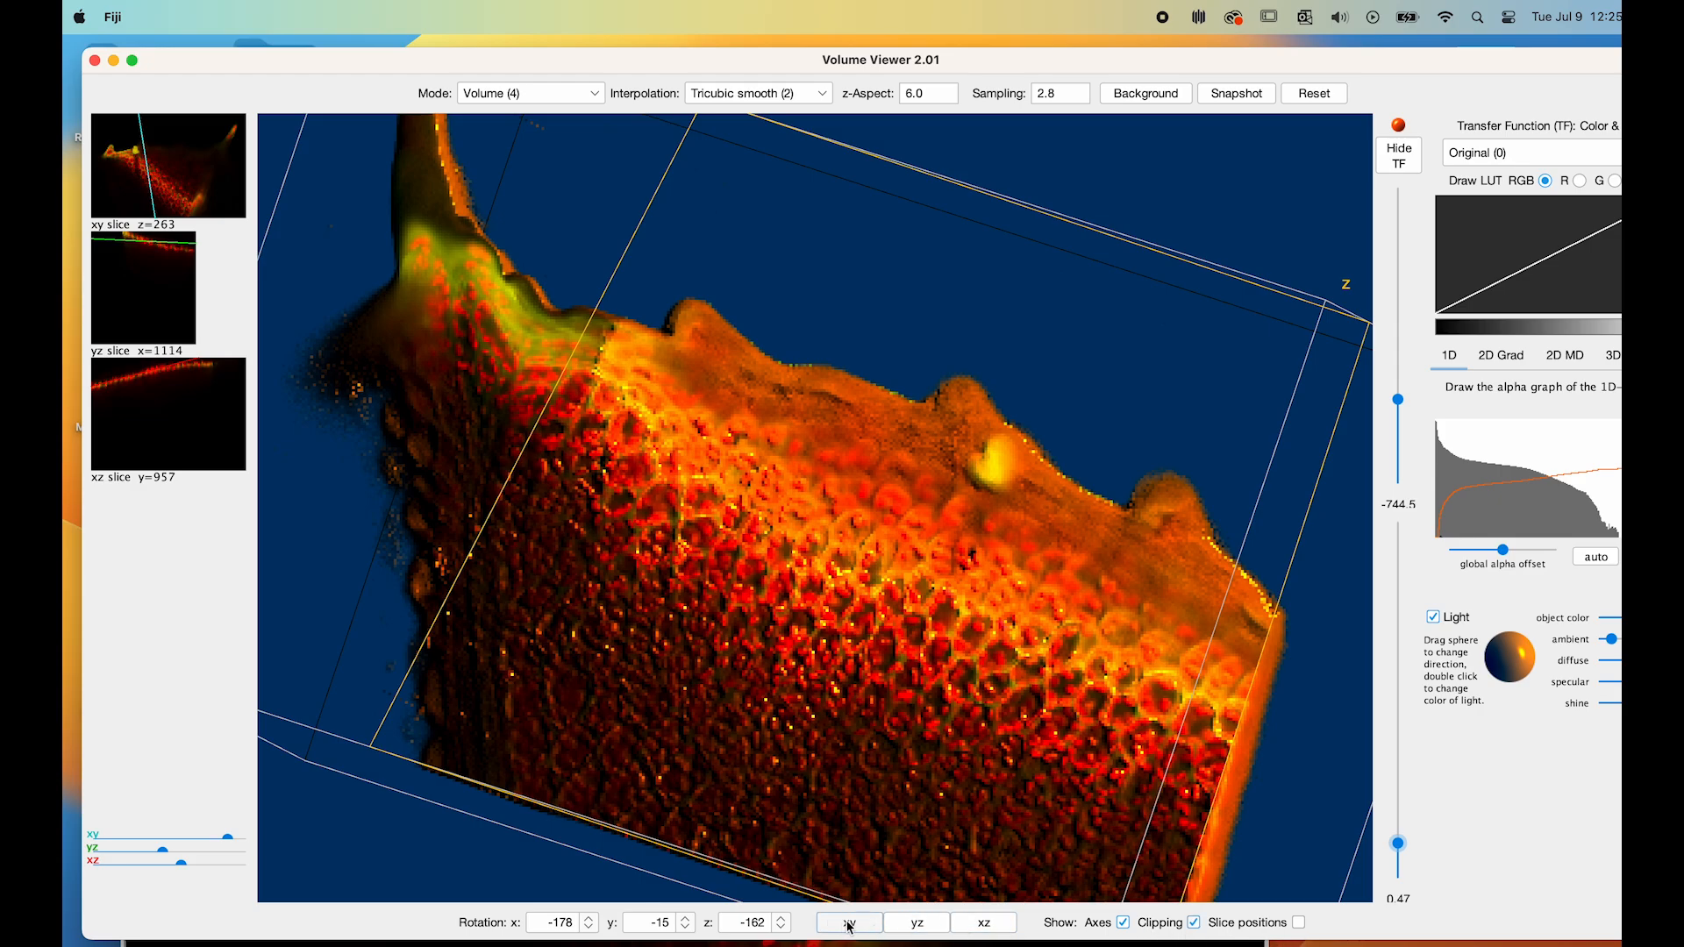
Step: Set the volume's rotation to 20 around x and 2 around z
{"action": "left_click", "coordinate": [591, 923]}
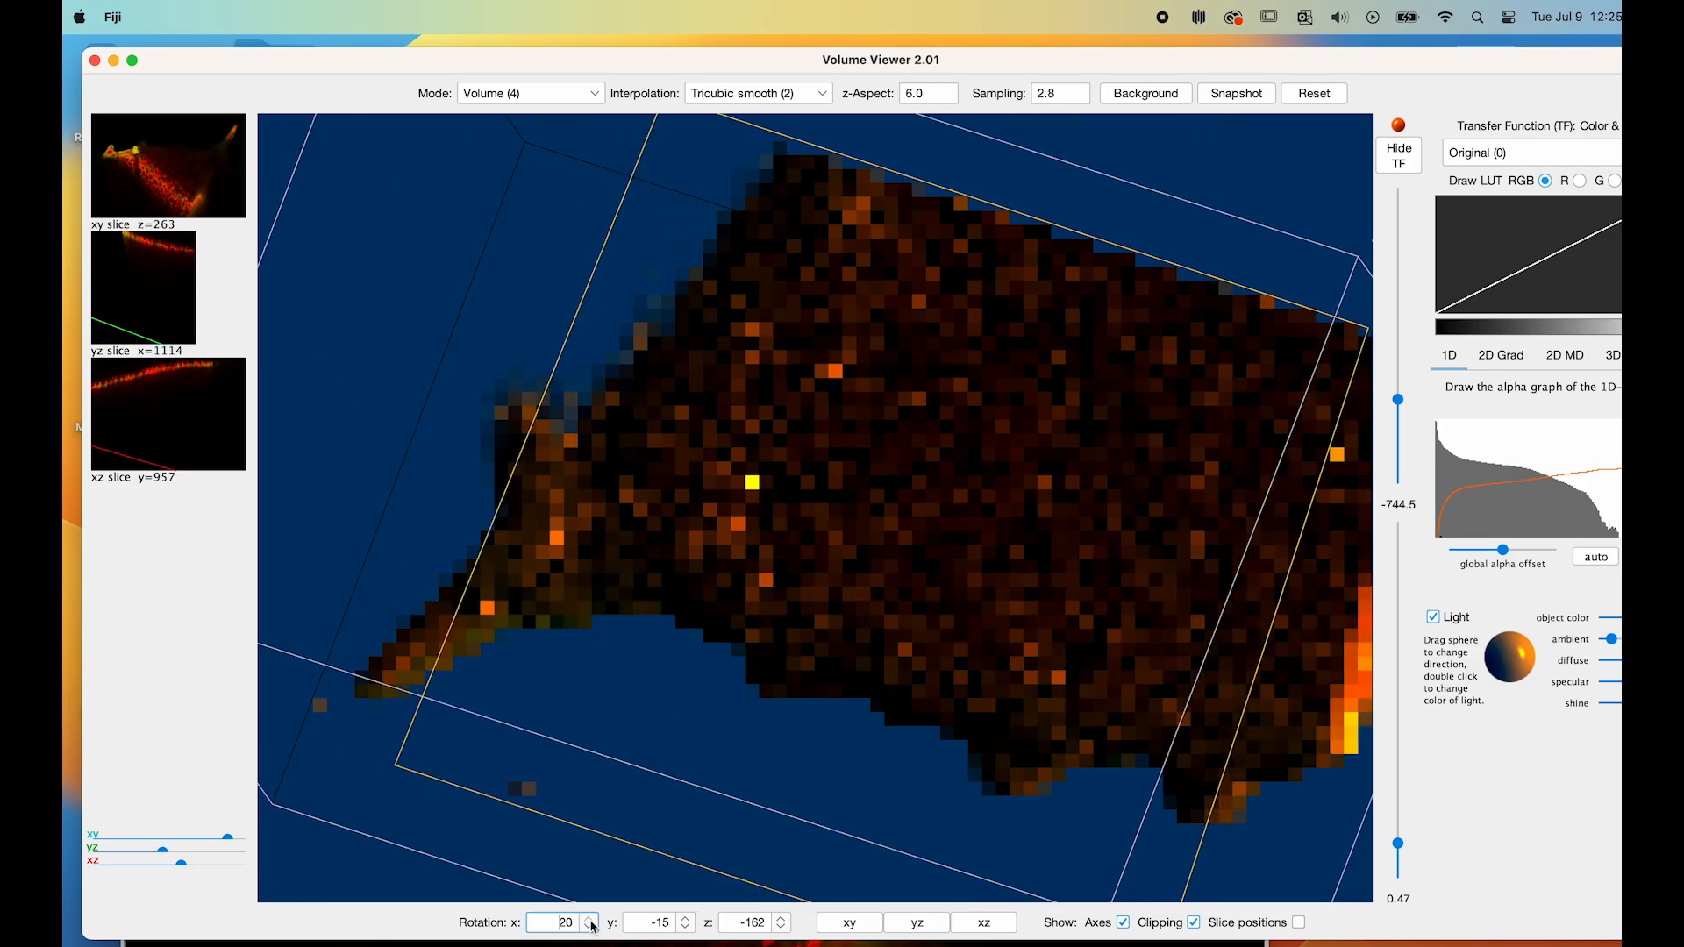
{"action": "left_click", "coordinate": [780, 920]}
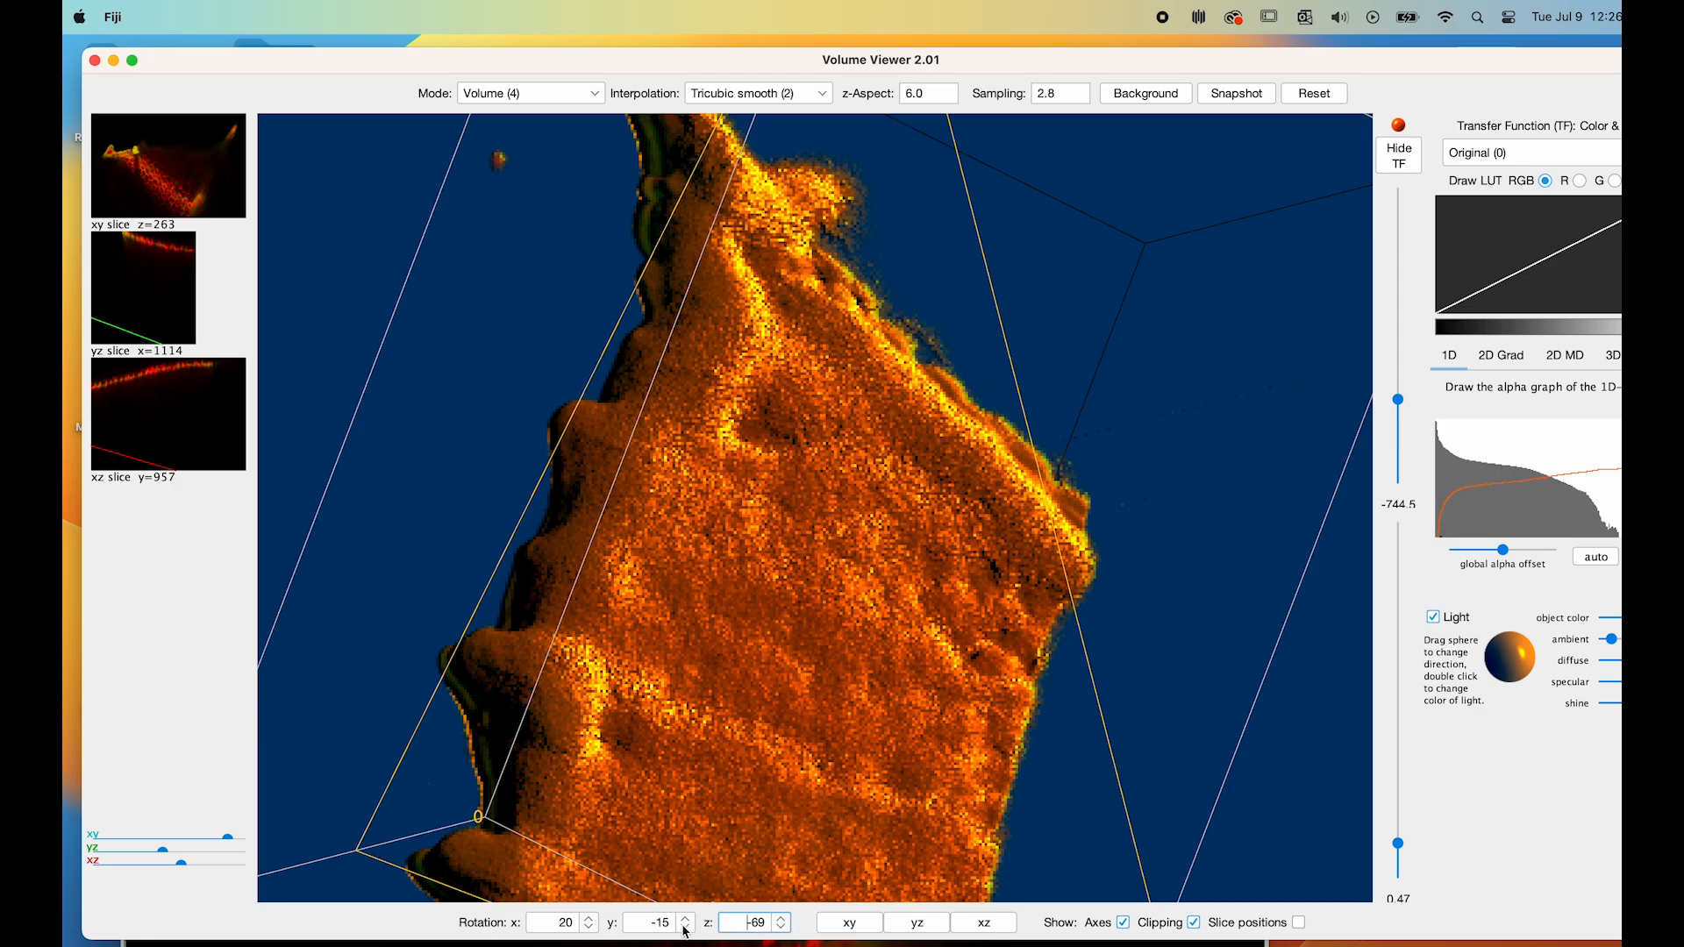
{"action": "left_click", "coordinate": [783, 919]}
{"action": "left_click", "coordinate": [789, 918]}
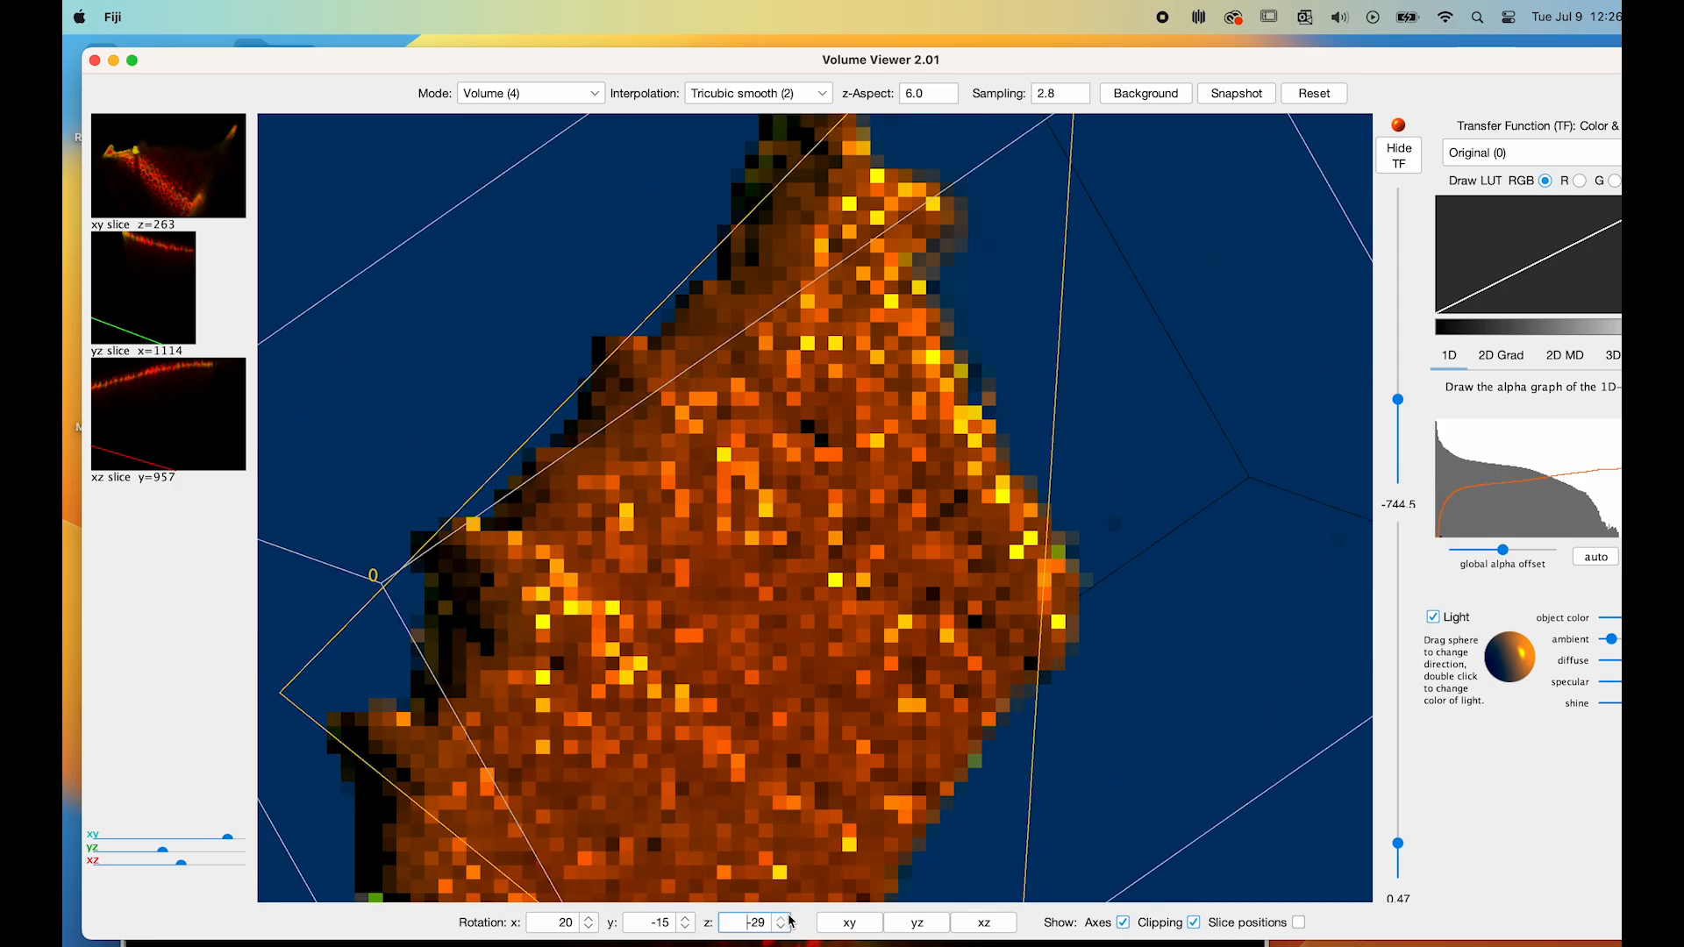
{"action": "left_click", "coordinate": [789, 919]}
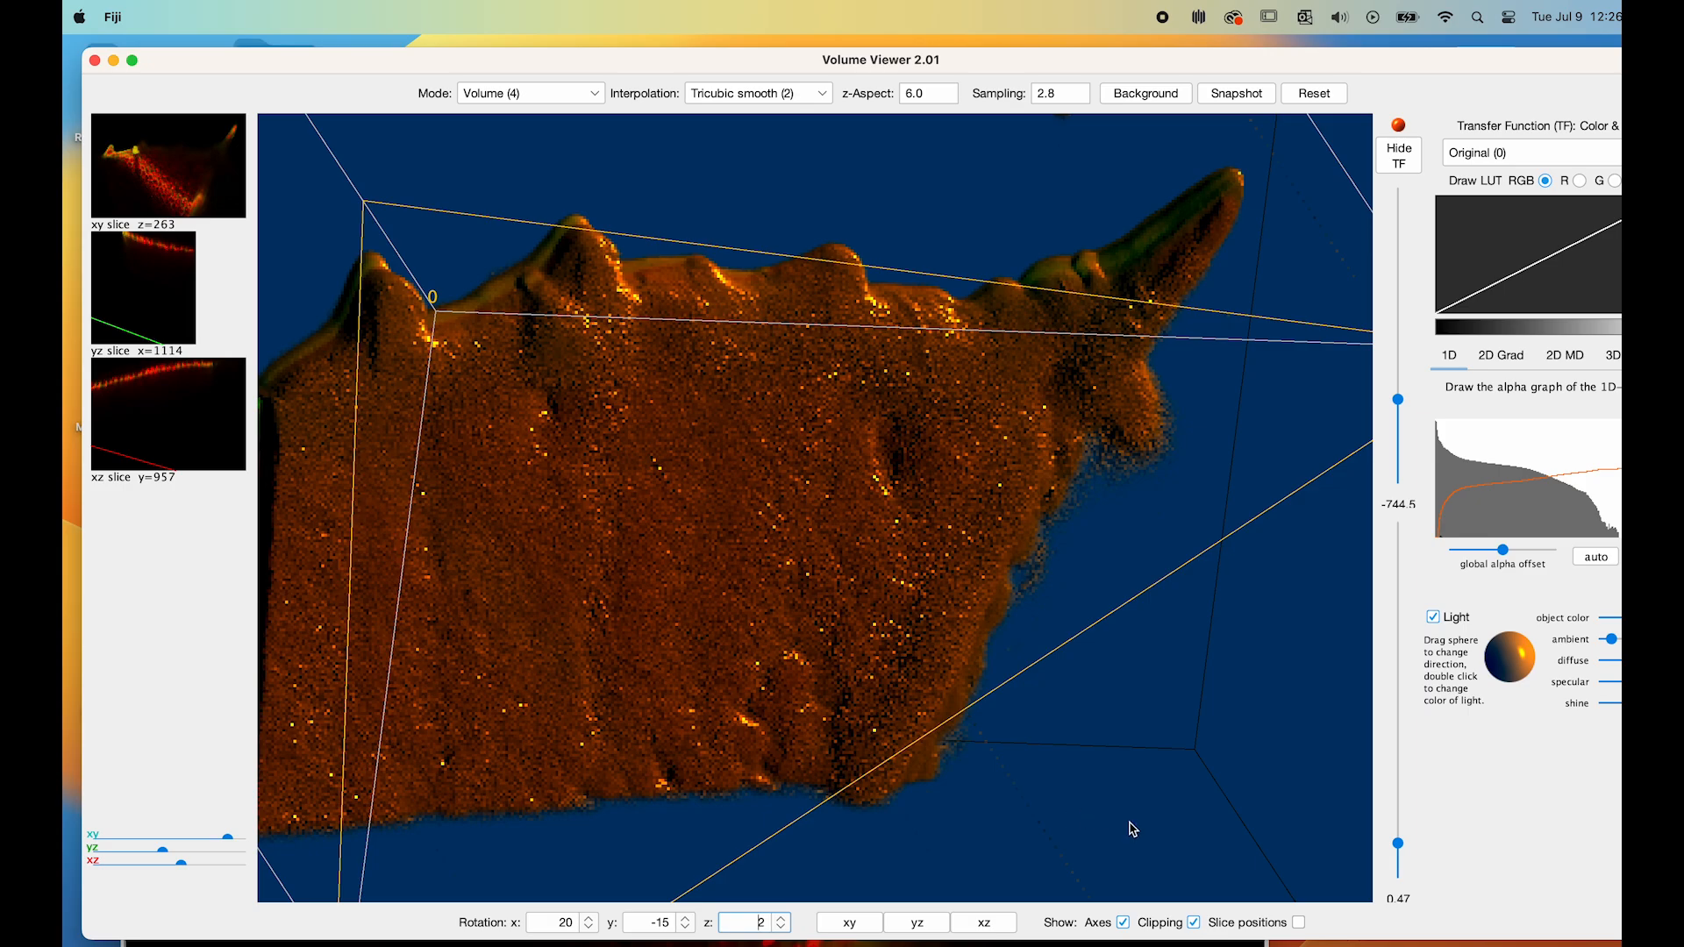
Step: Turn off the light and set the clipping distance to 809.5 to cut into the moss volume
{"action": "left_click", "coordinate": [1433, 617]}
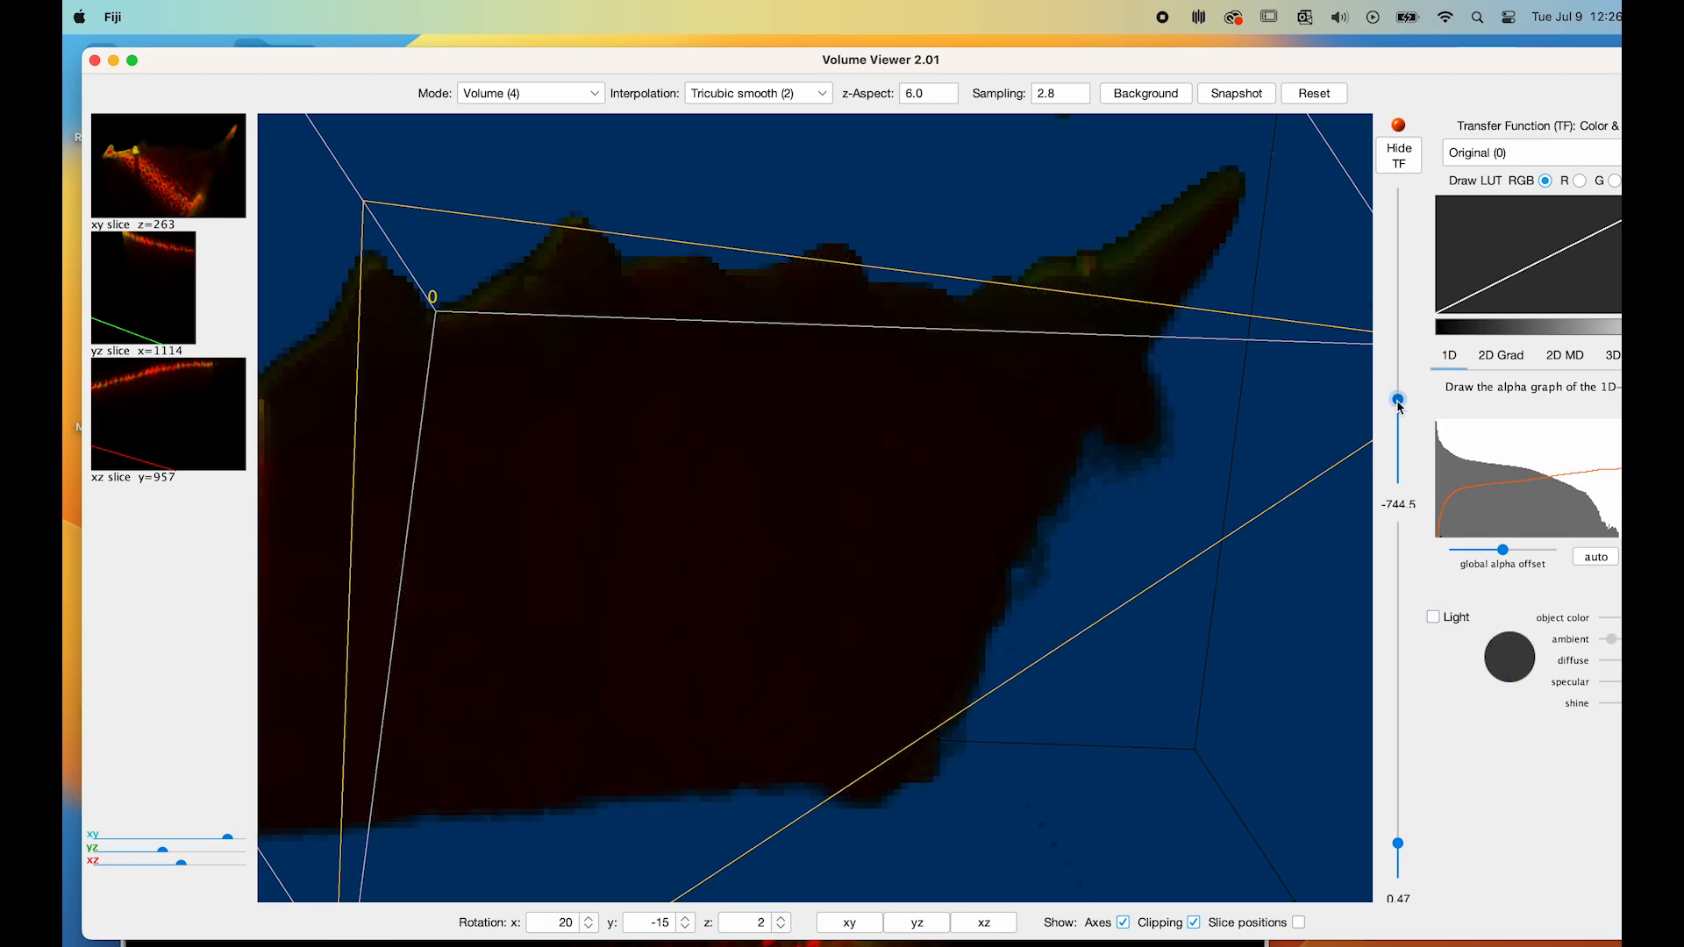
{"action": "left_click_drag", "start_coordinate": [1398, 401], "coordinate": [1390, 275]}
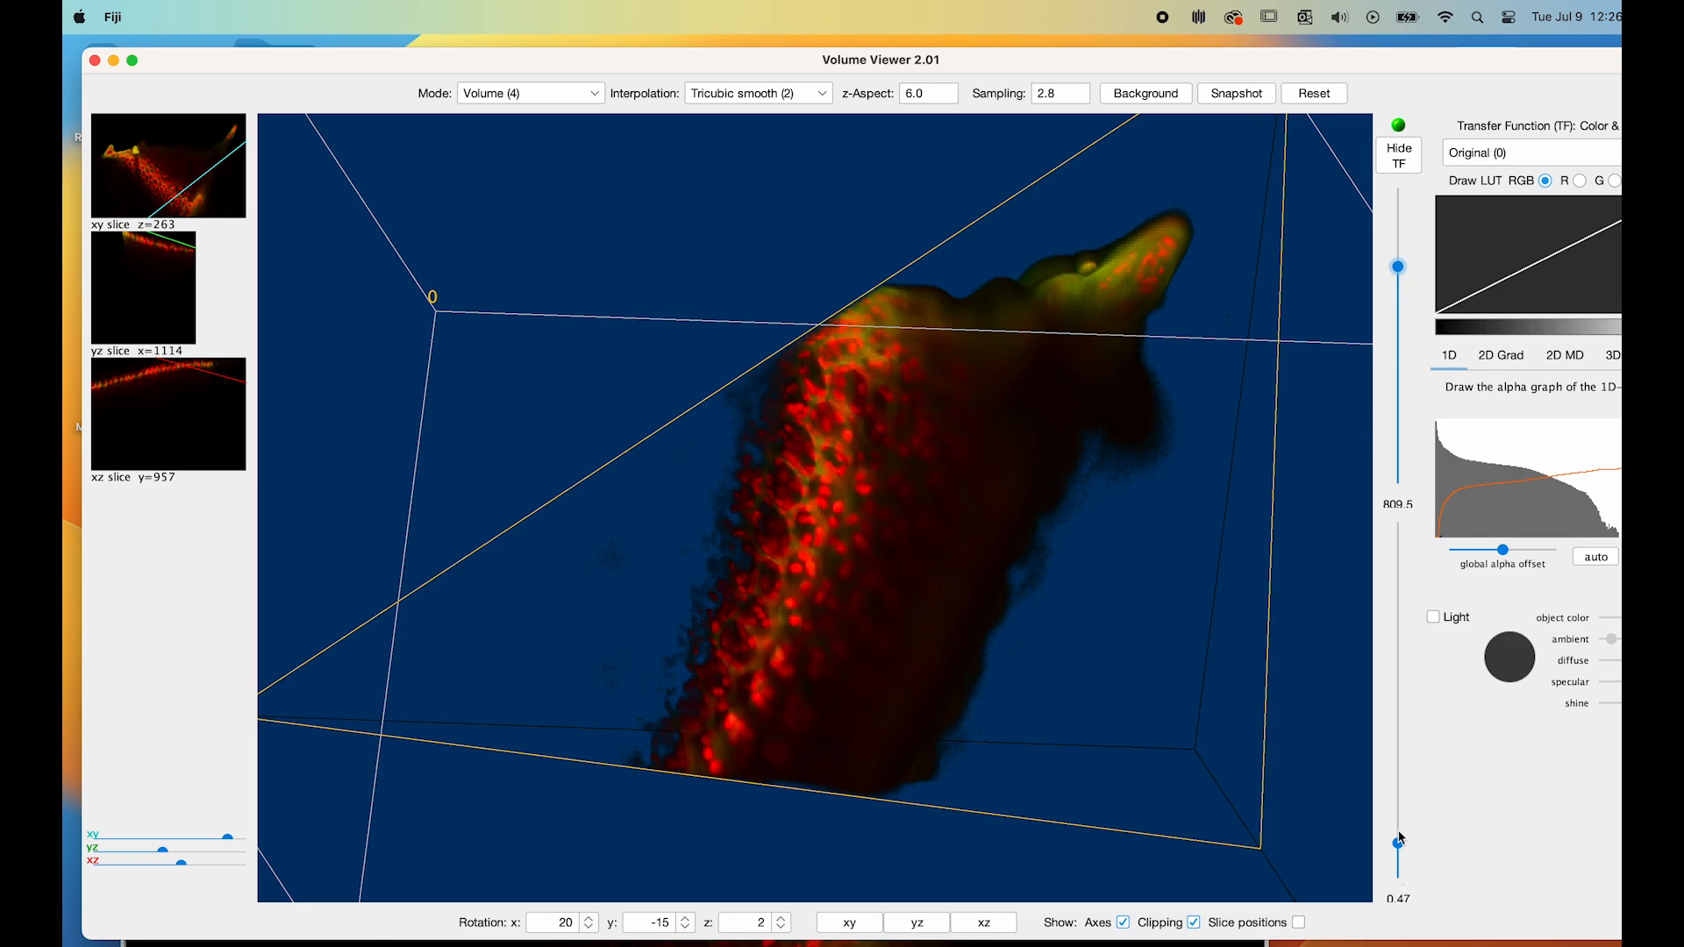
Step: Enlarge the volume to a scale of 3.03 and shift the clipping plane through the cells, ending at a distance of 831.0
{"action": "left_click_drag", "start_coordinate": [1397, 844], "coordinate": [1406, 733]}
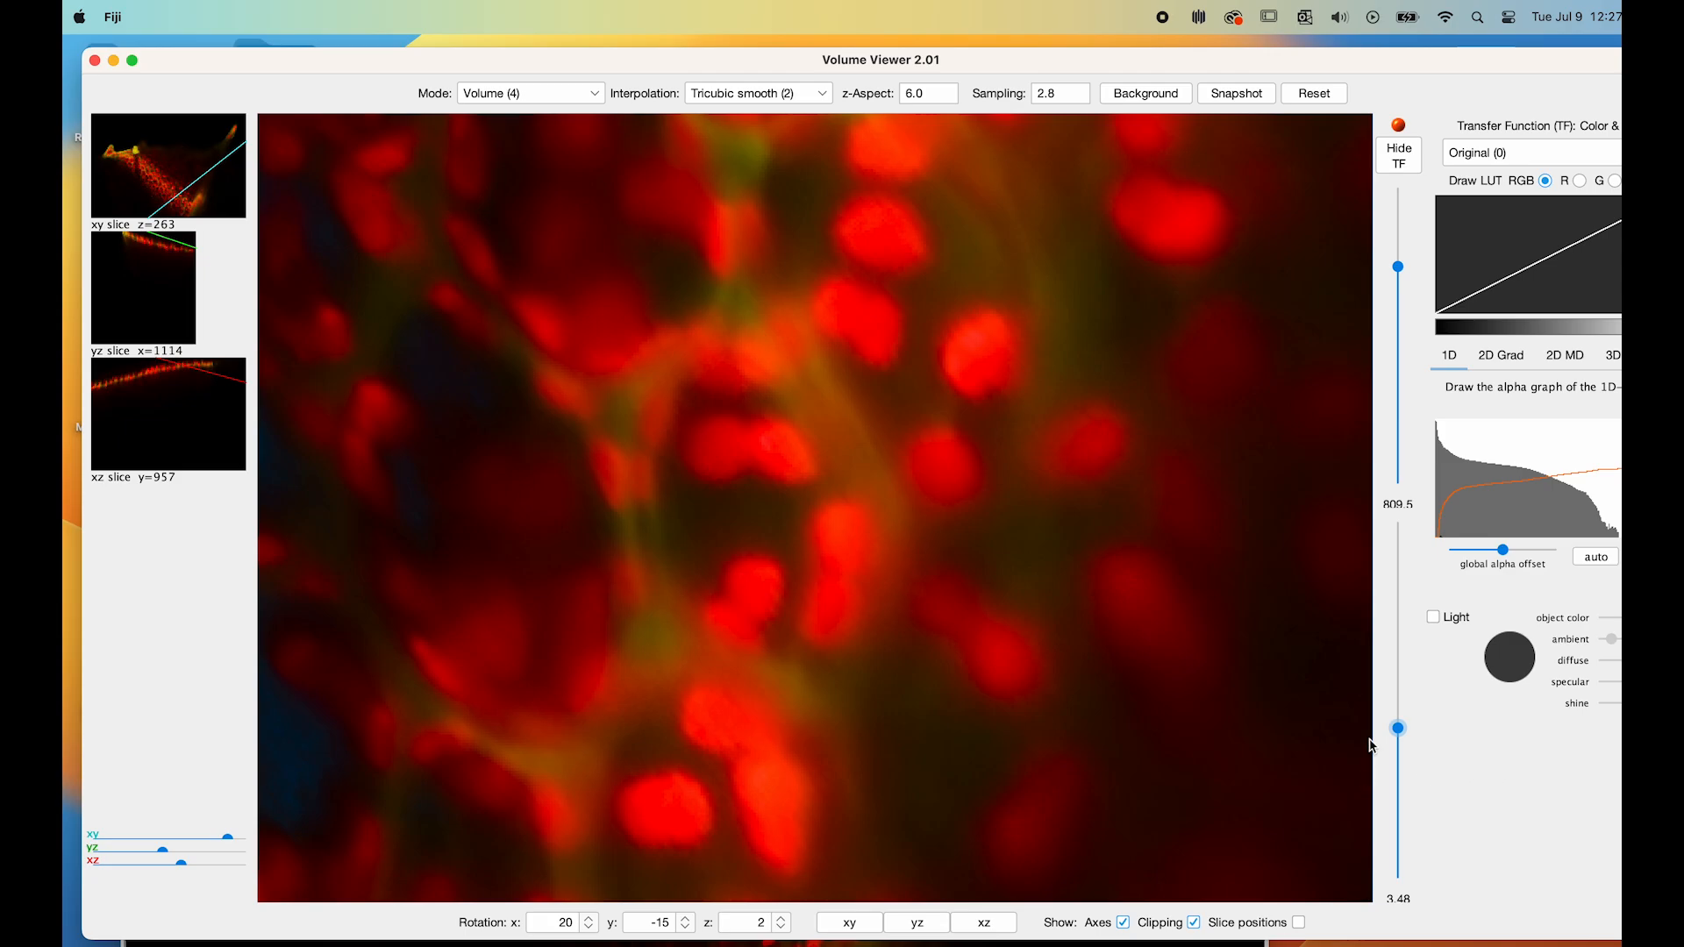
{"action": "left_click_drag", "start_coordinate": [1405, 734], "coordinate": [1406, 742]}
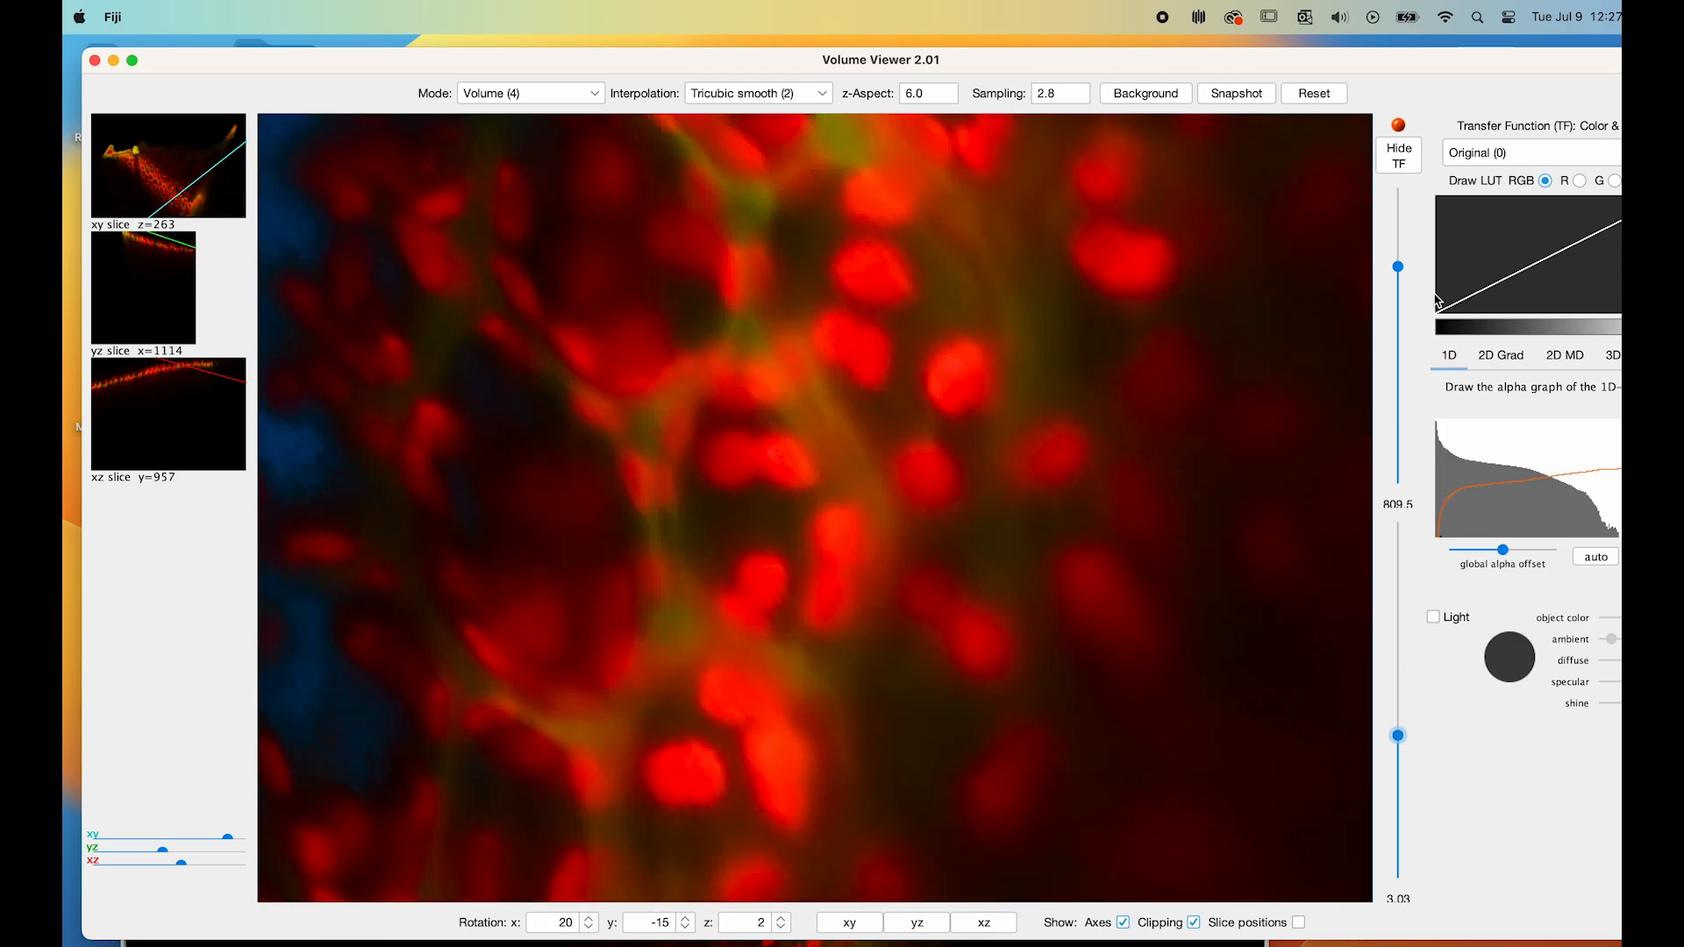
{"action": "left_click_drag", "start_coordinate": [1397, 264], "coordinate": [1402, 266]}
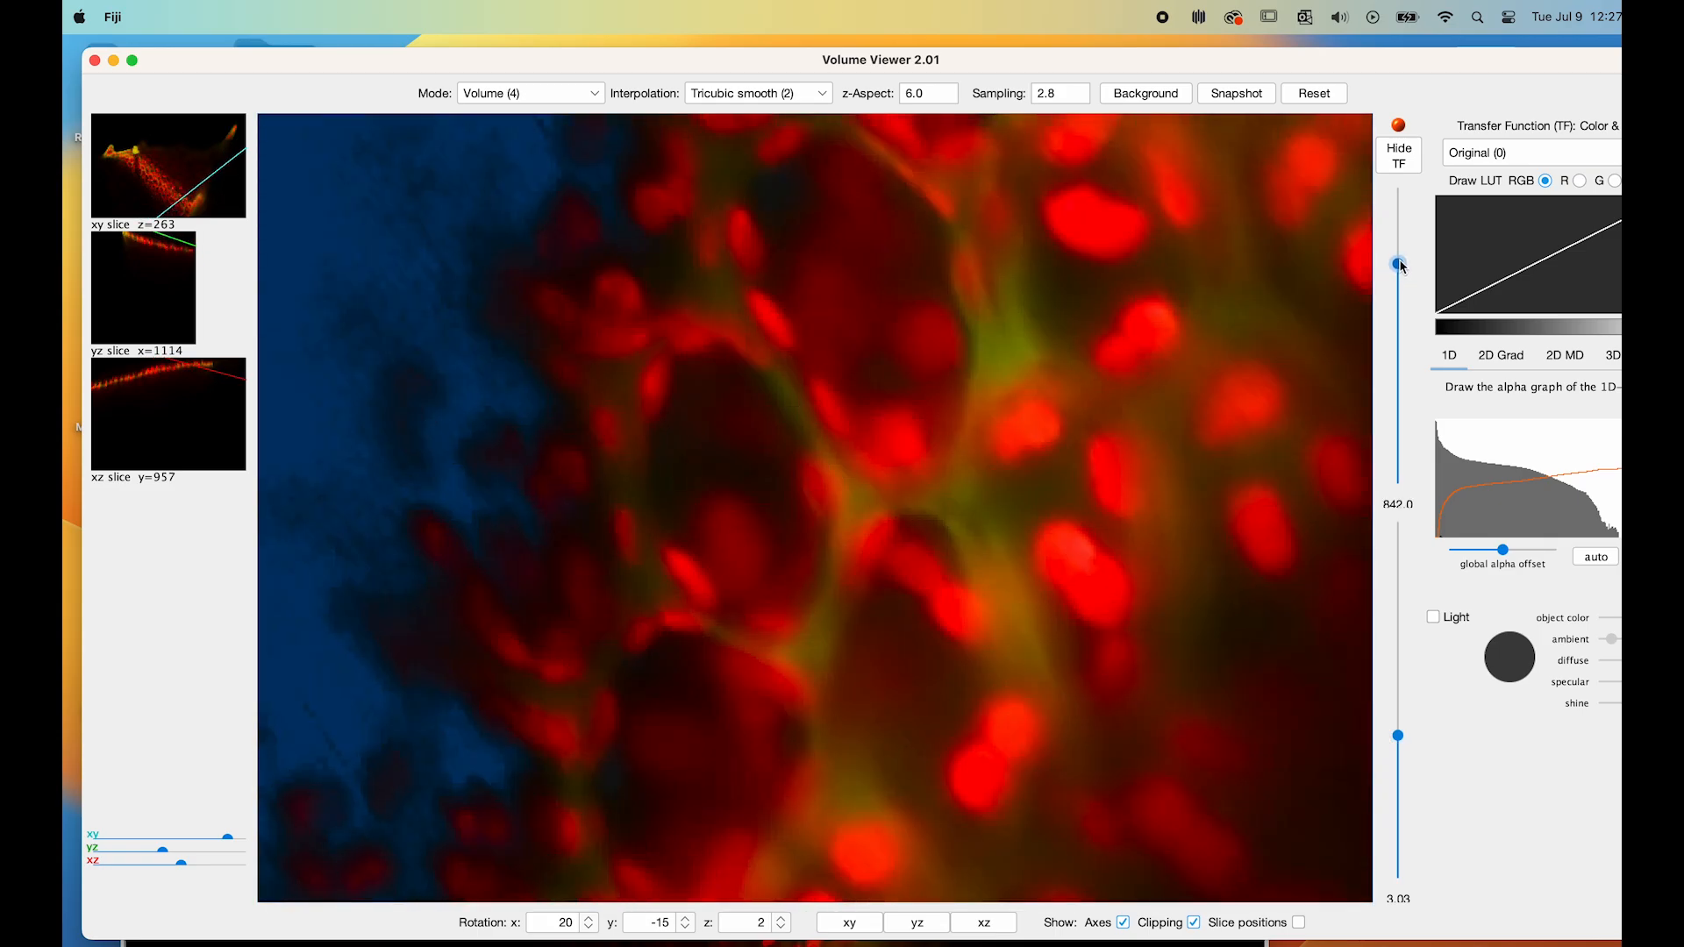
{"action": "left_click_drag", "start_coordinate": [1401, 267], "coordinate": [1401, 268]}
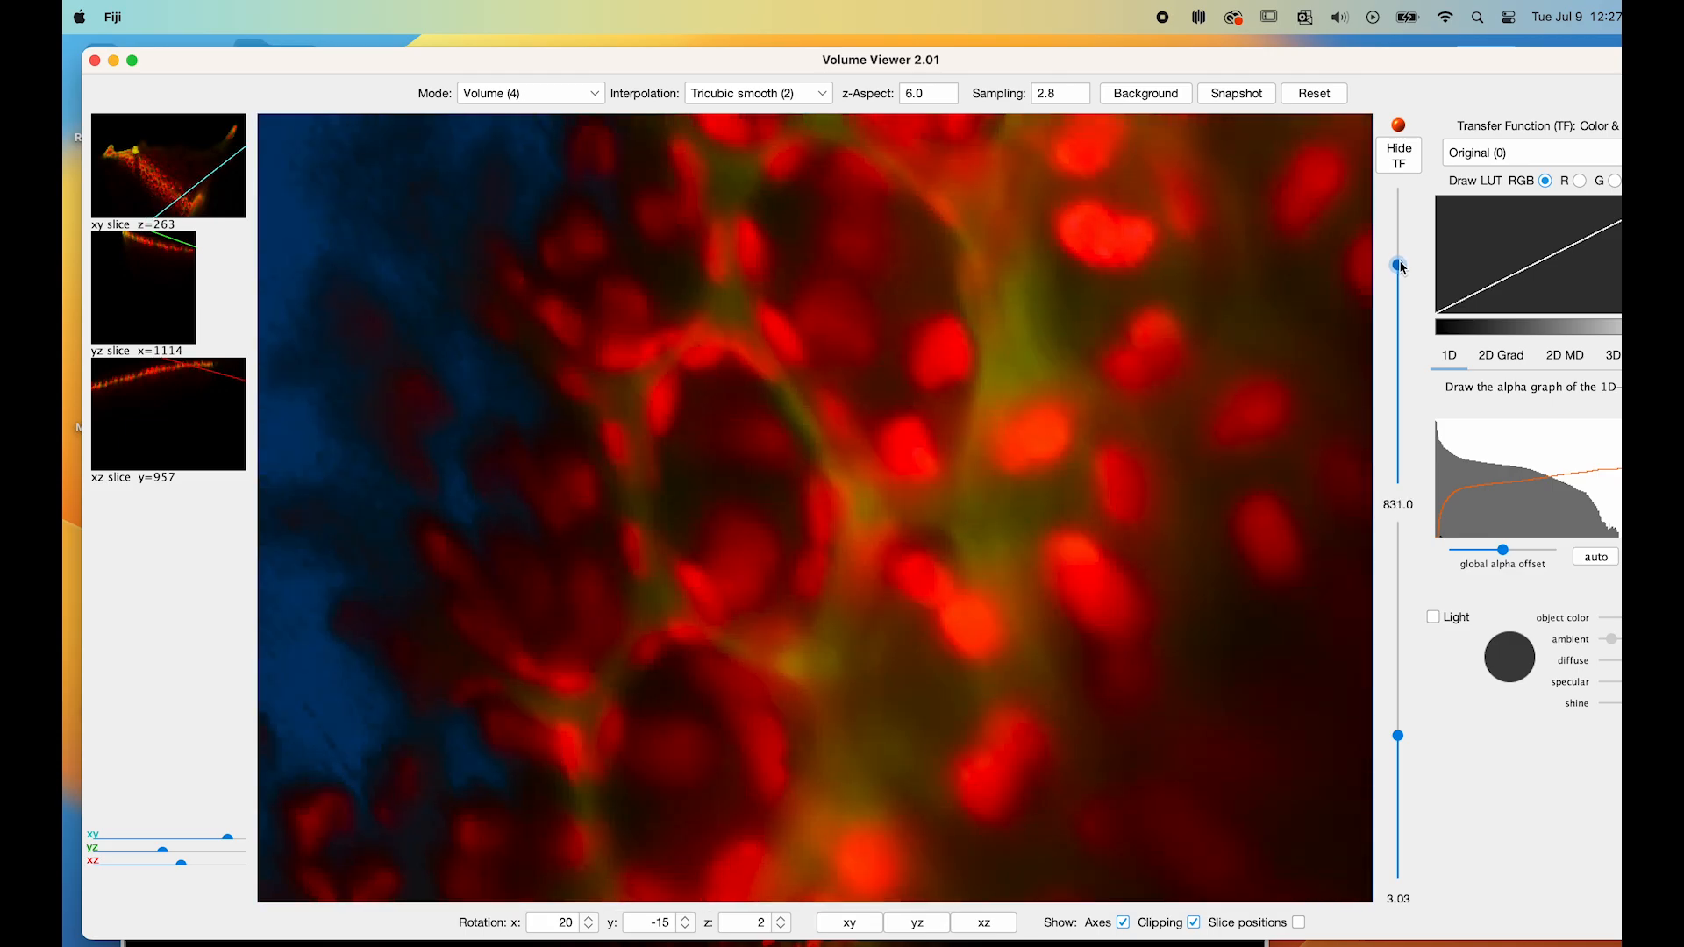
{"action": "left_click_drag", "start_coordinate": [1403, 267], "coordinate": [1403, 269]}
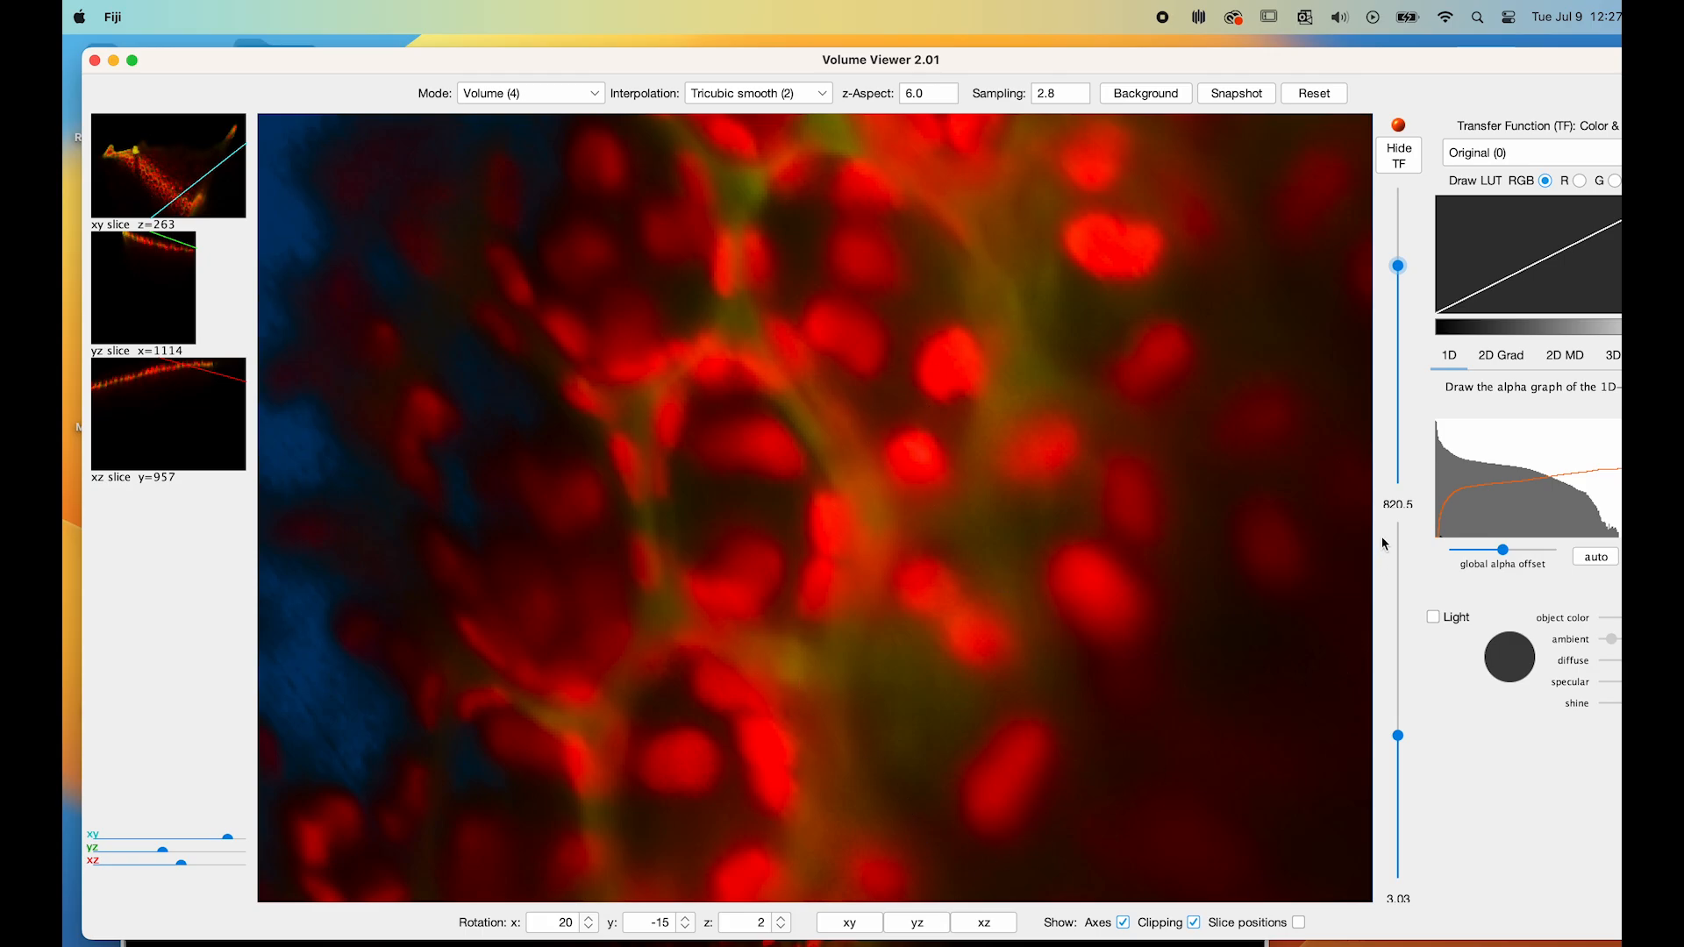
{"action": "left_click_drag", "start_coordinate": [1404, 273], "coordinate": [1412, 273]}
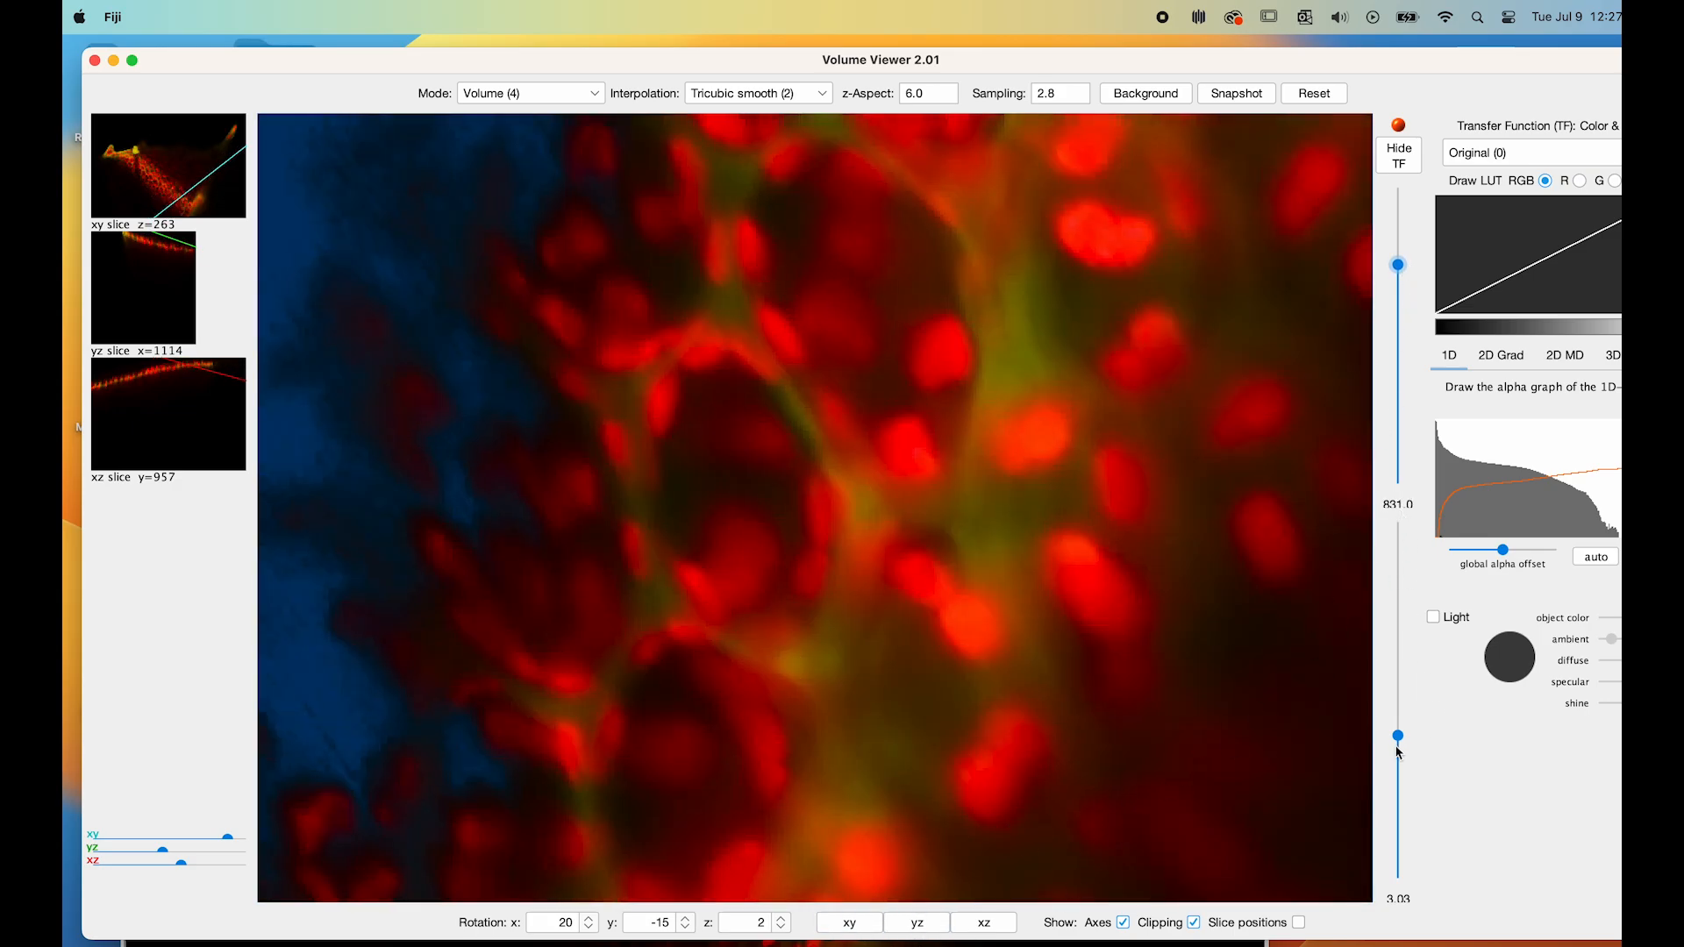
Step: Reduce the volume's scale to 0.57 and switch its color transfer function to Grayscale (1)
{"action": "left_click_drag", "start_coordinate": [1398, 737], "coordinate": [1395, 835]}
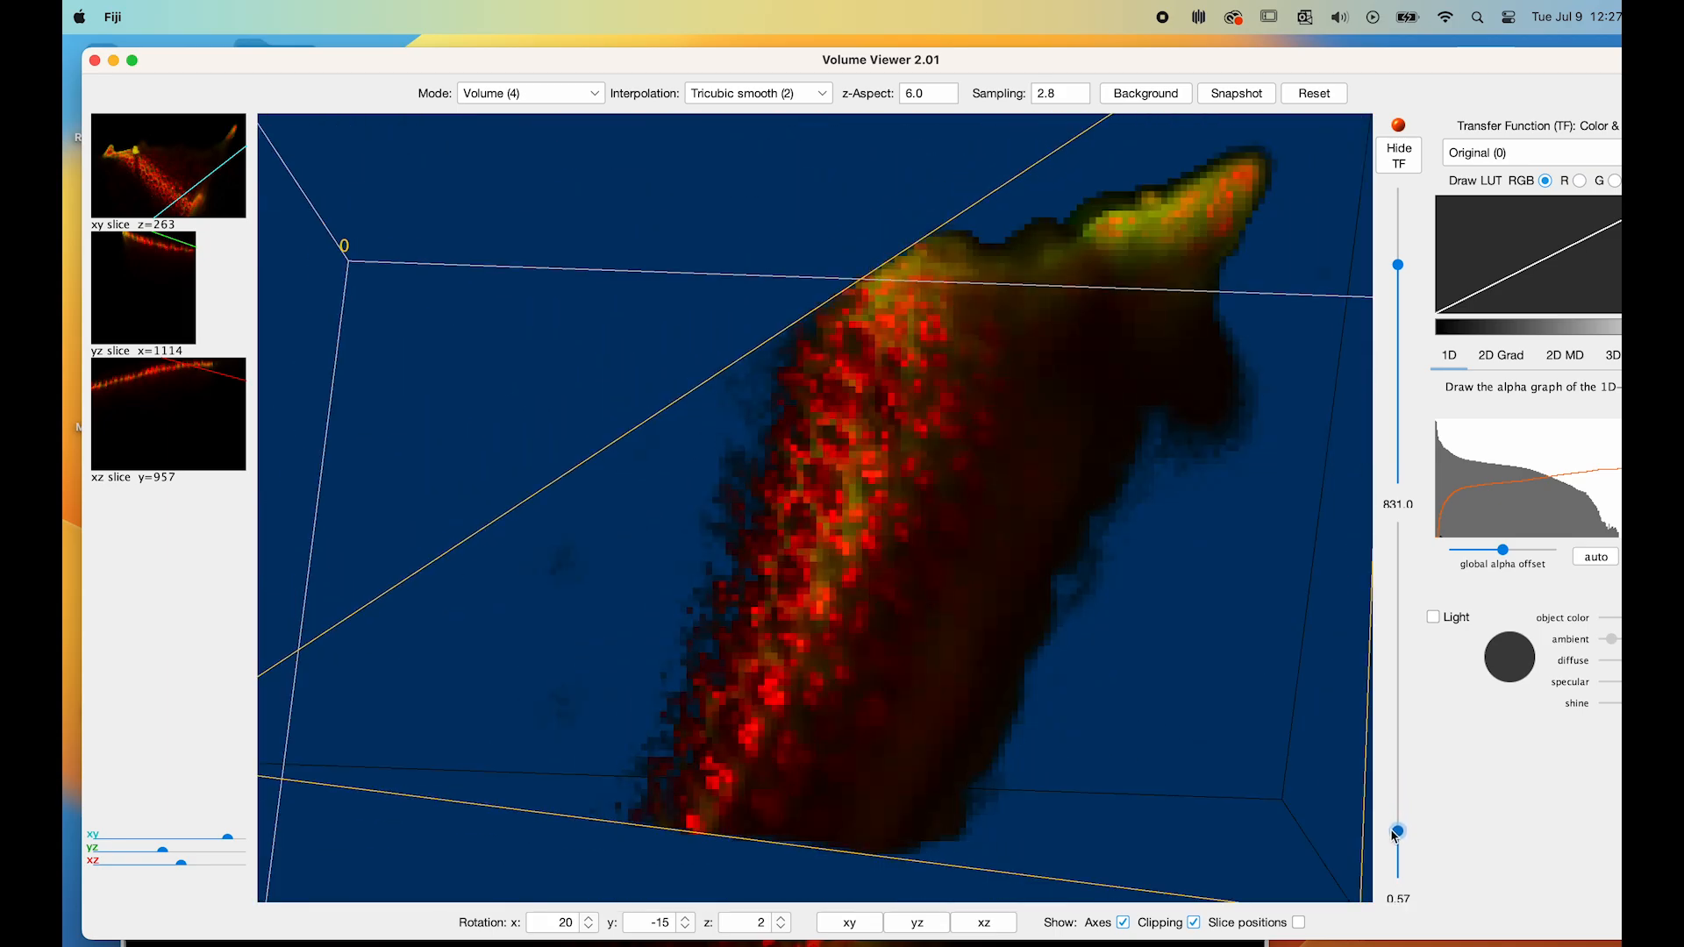
{"action": "left_click", "coordinate": [1527, 155]}
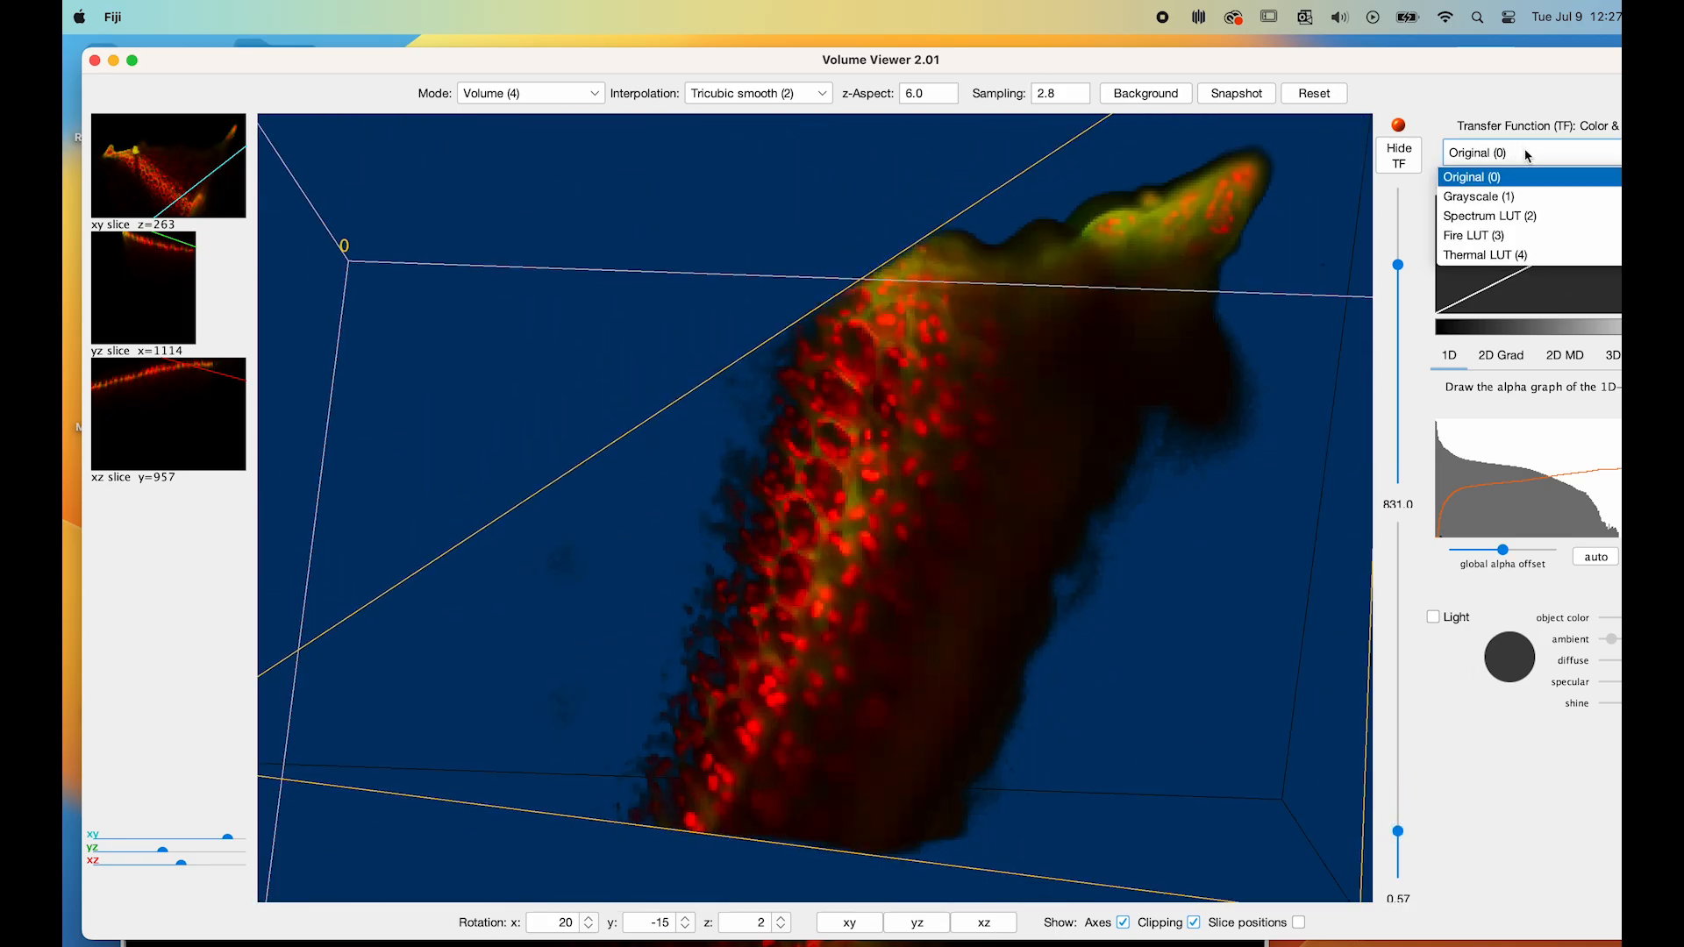
{"action": "left_click", "coordinate": [1510, 198]}
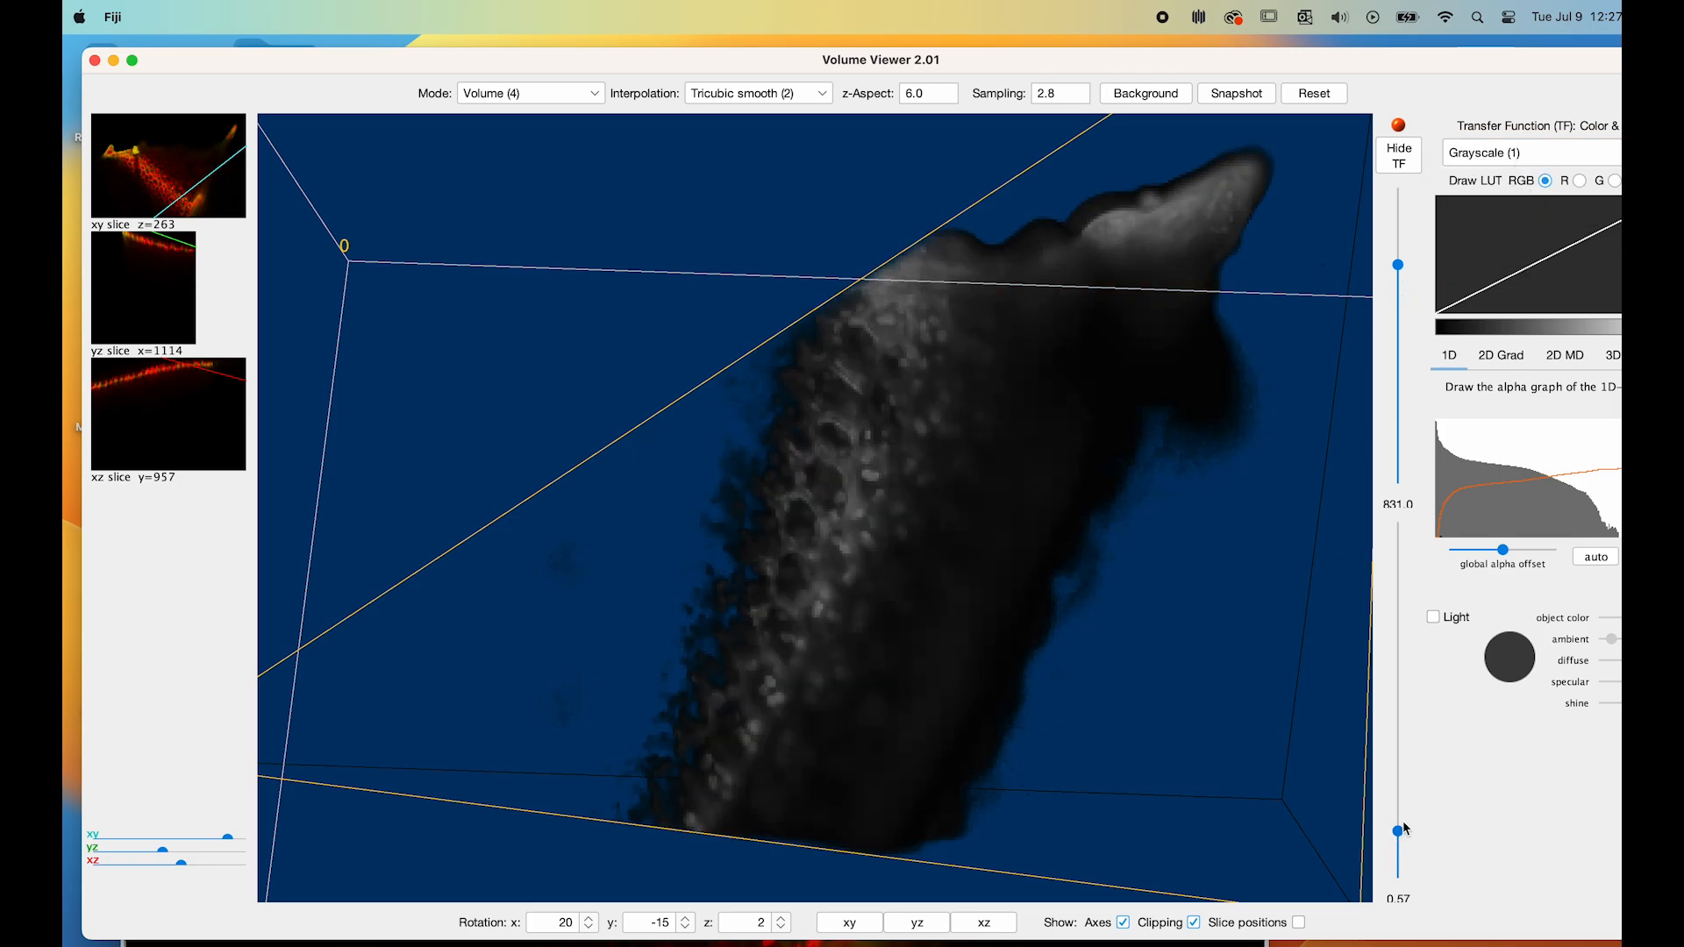
Step: Enlarge the grayscale volume to a scale of 1.41 and rotate it to about x -6, y 1, z 5
{"action": "left_click_drag", "start_coordinate": [1399, 831], "coordinate": [1398, 779]}
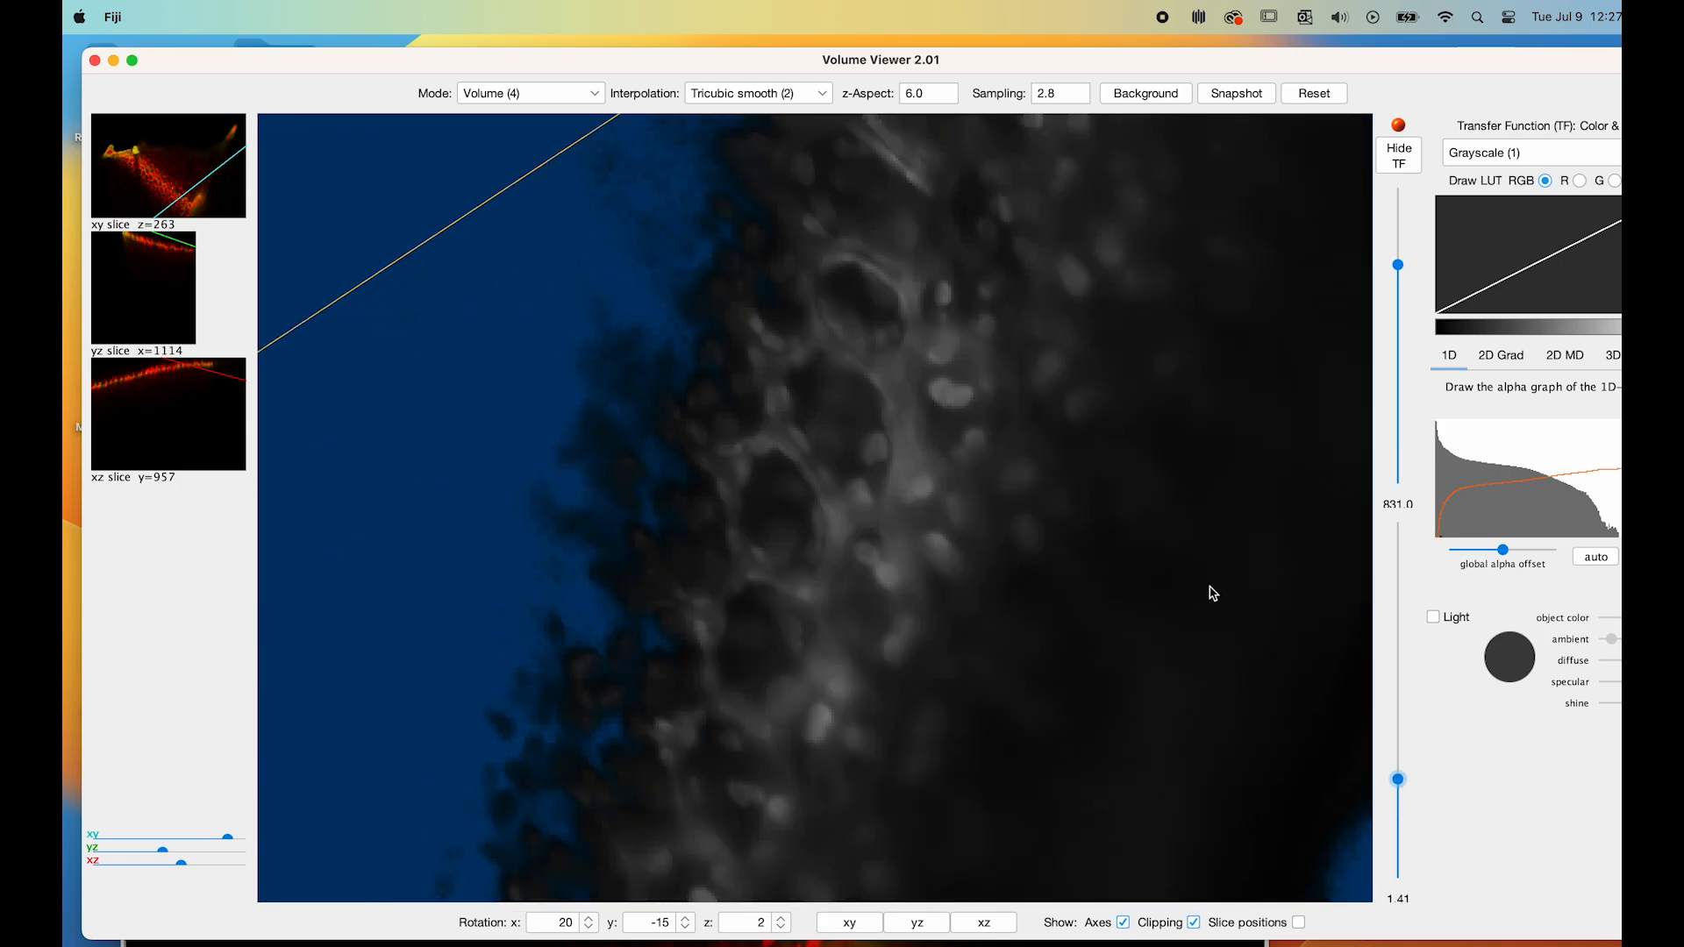
{"action": "left_click_drag", "start_coordinate": [1095, 382], "coordinate": [1038, 274]}
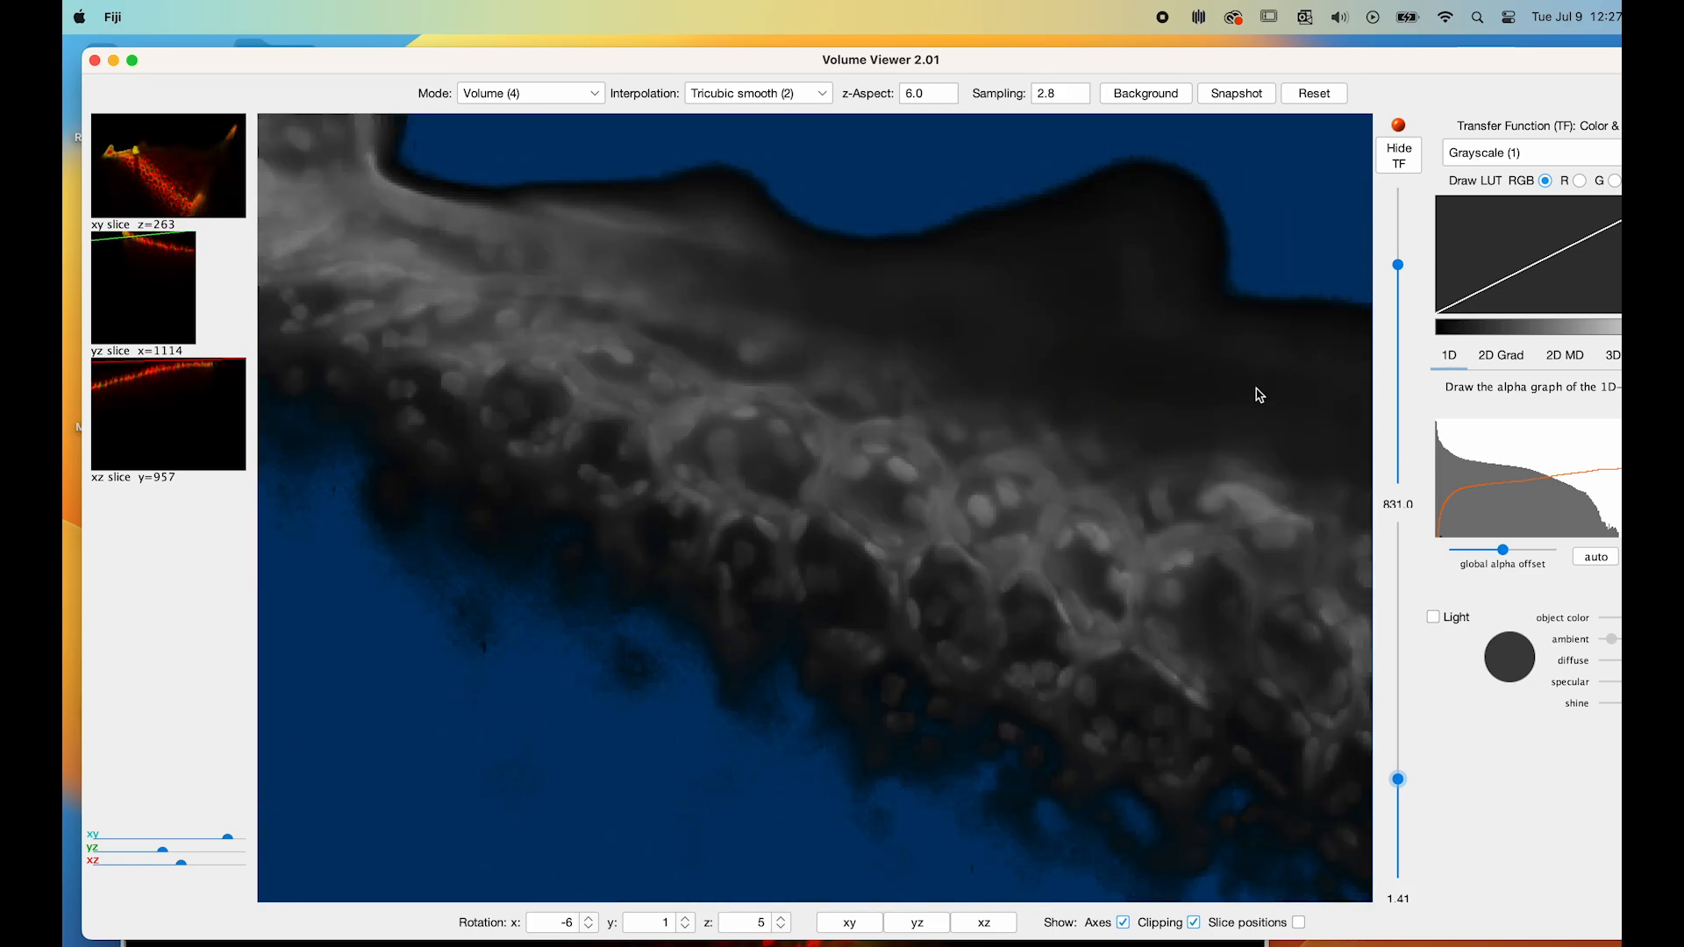
Step: Enlarge the volume to a scale of 2.46 and switch its color transfer function to Spectrum LUT (2)
{"action": "left_click_drag", "start_coordinate": [1401, 780], "coordinate": [1408, 754]}
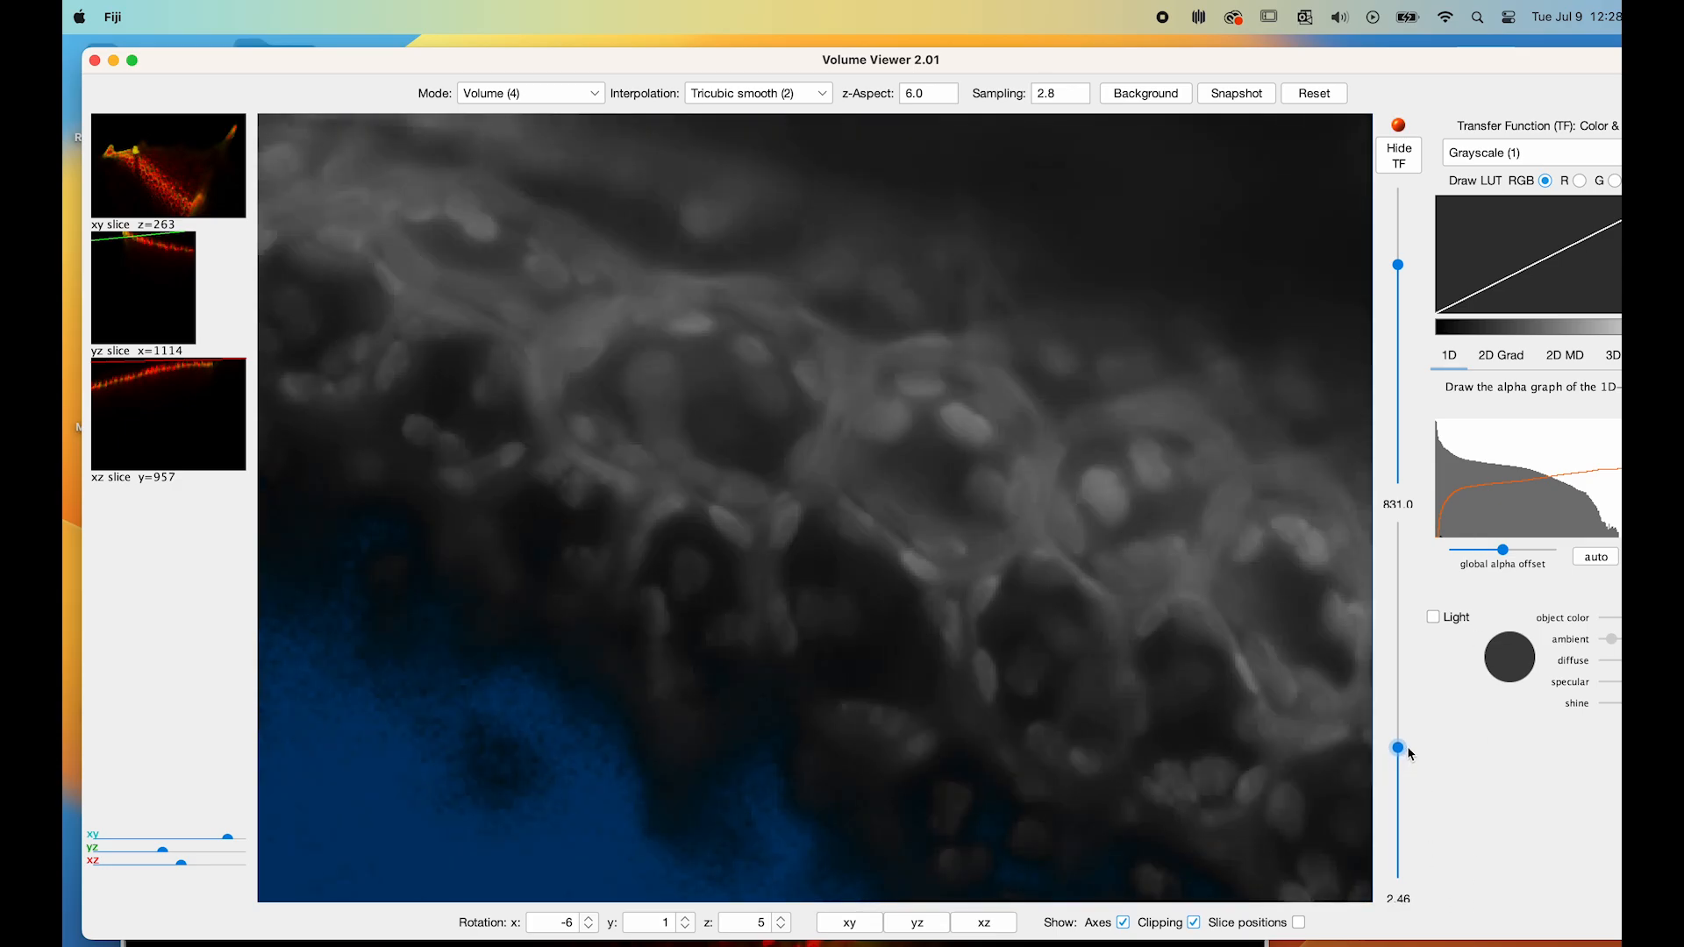
{"action": "left_click", "coordinate": [1537, 156]}
{"action": "left_click", "coordinate": [1534, 227]}
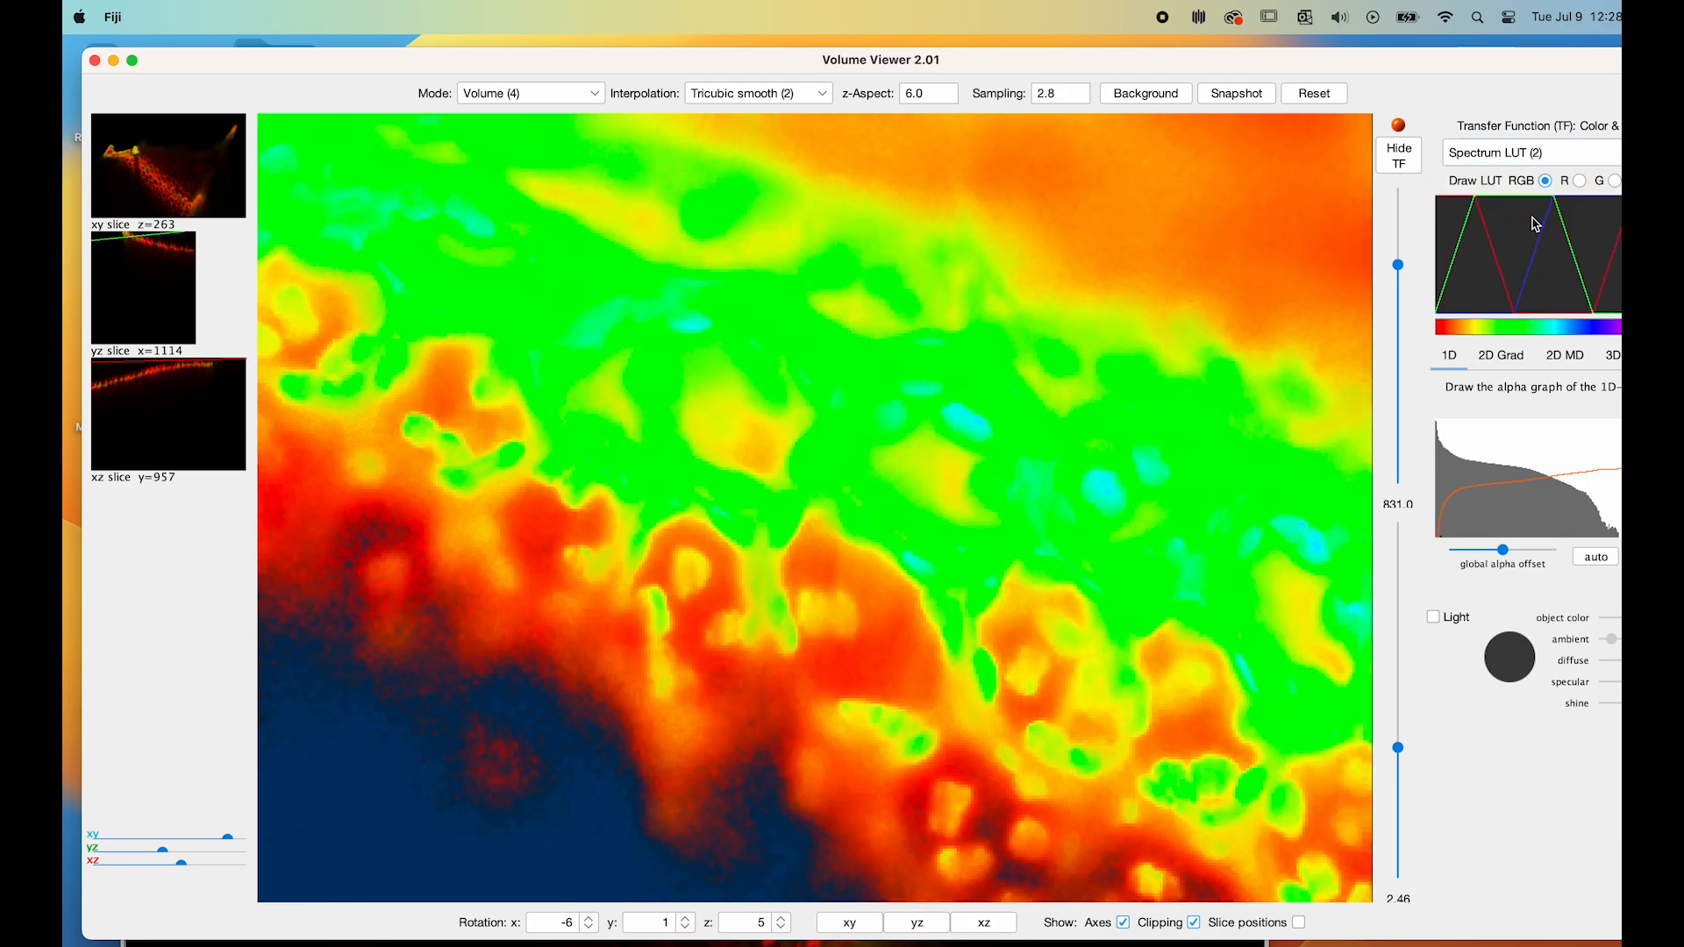
Step: Try the Thermal LUT (4) color transfer function on the volume and return it to Original (0)
{"action": "left_click", "coordinate": [1538, 157]}
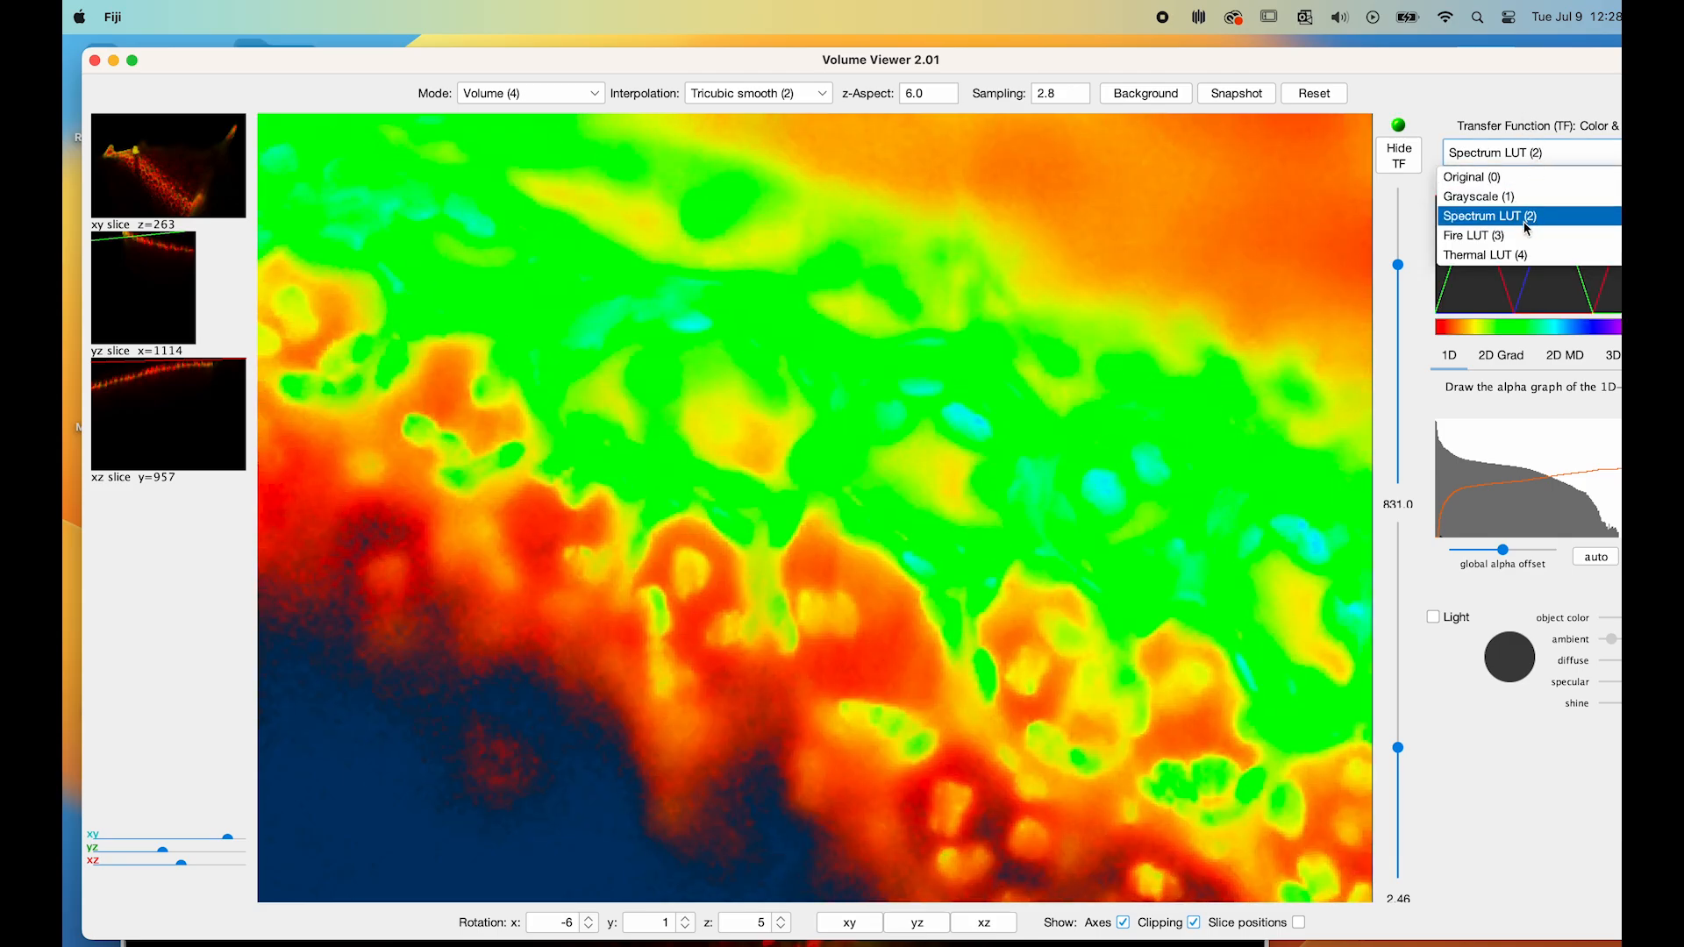
{"action": "left_click", "coordinate": [1514, 256]}
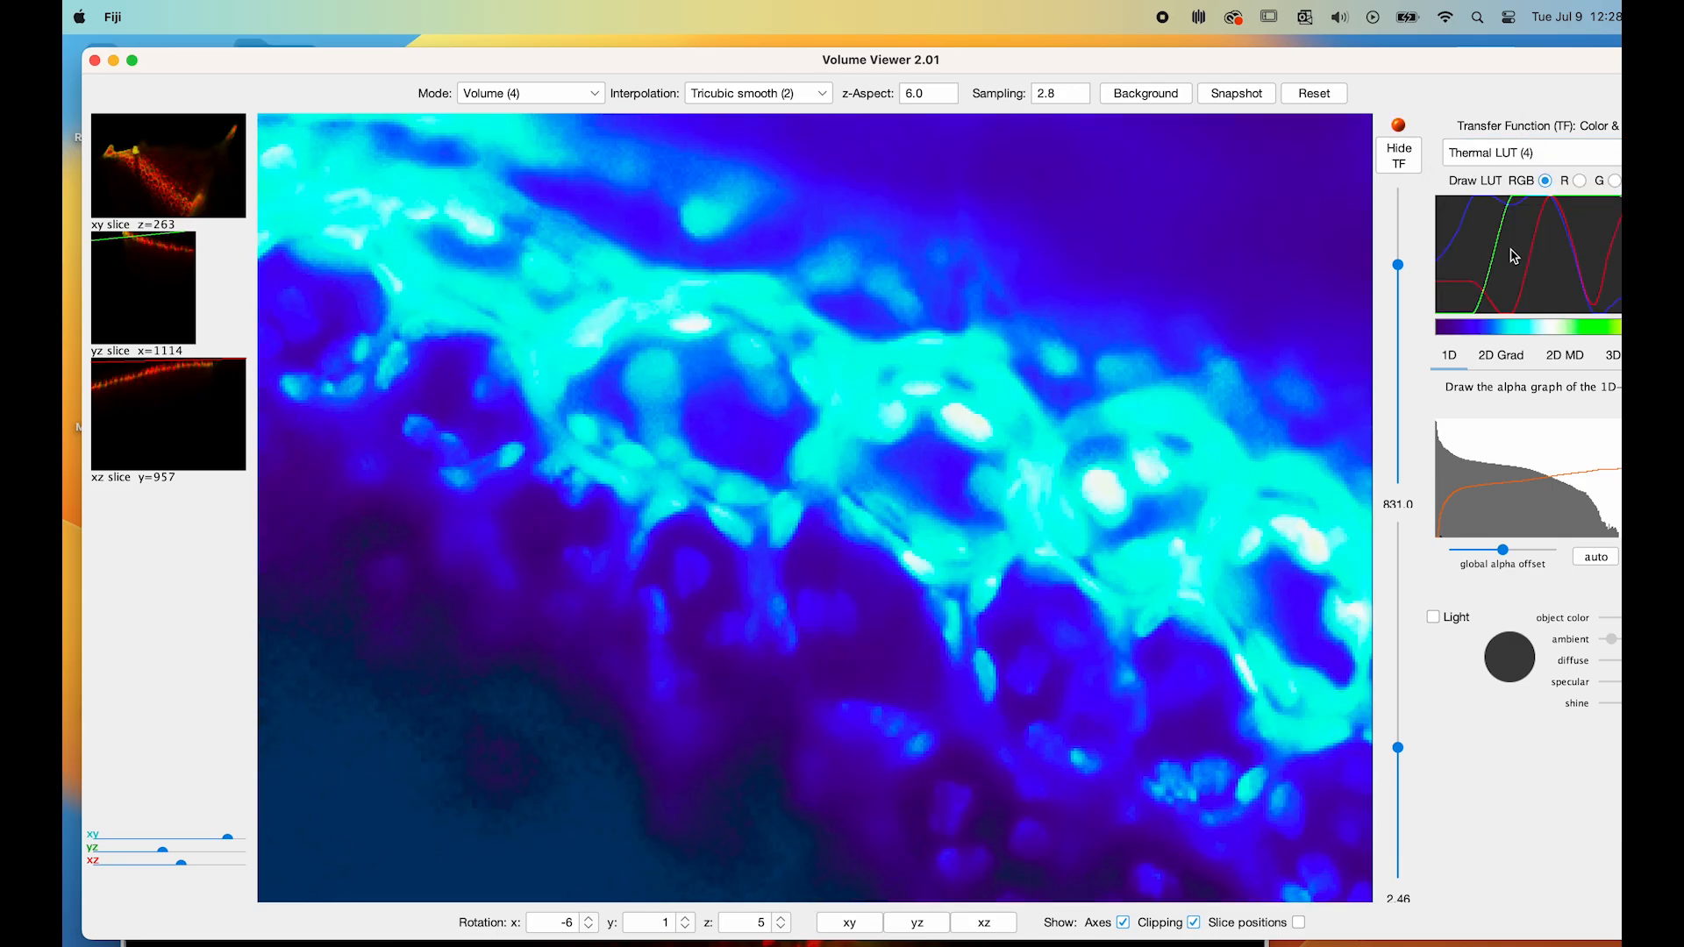
{"action": "left_click", "coordinate": [1481, 158]}
{"action": "left_click", "coordinate": [1484, 175]}
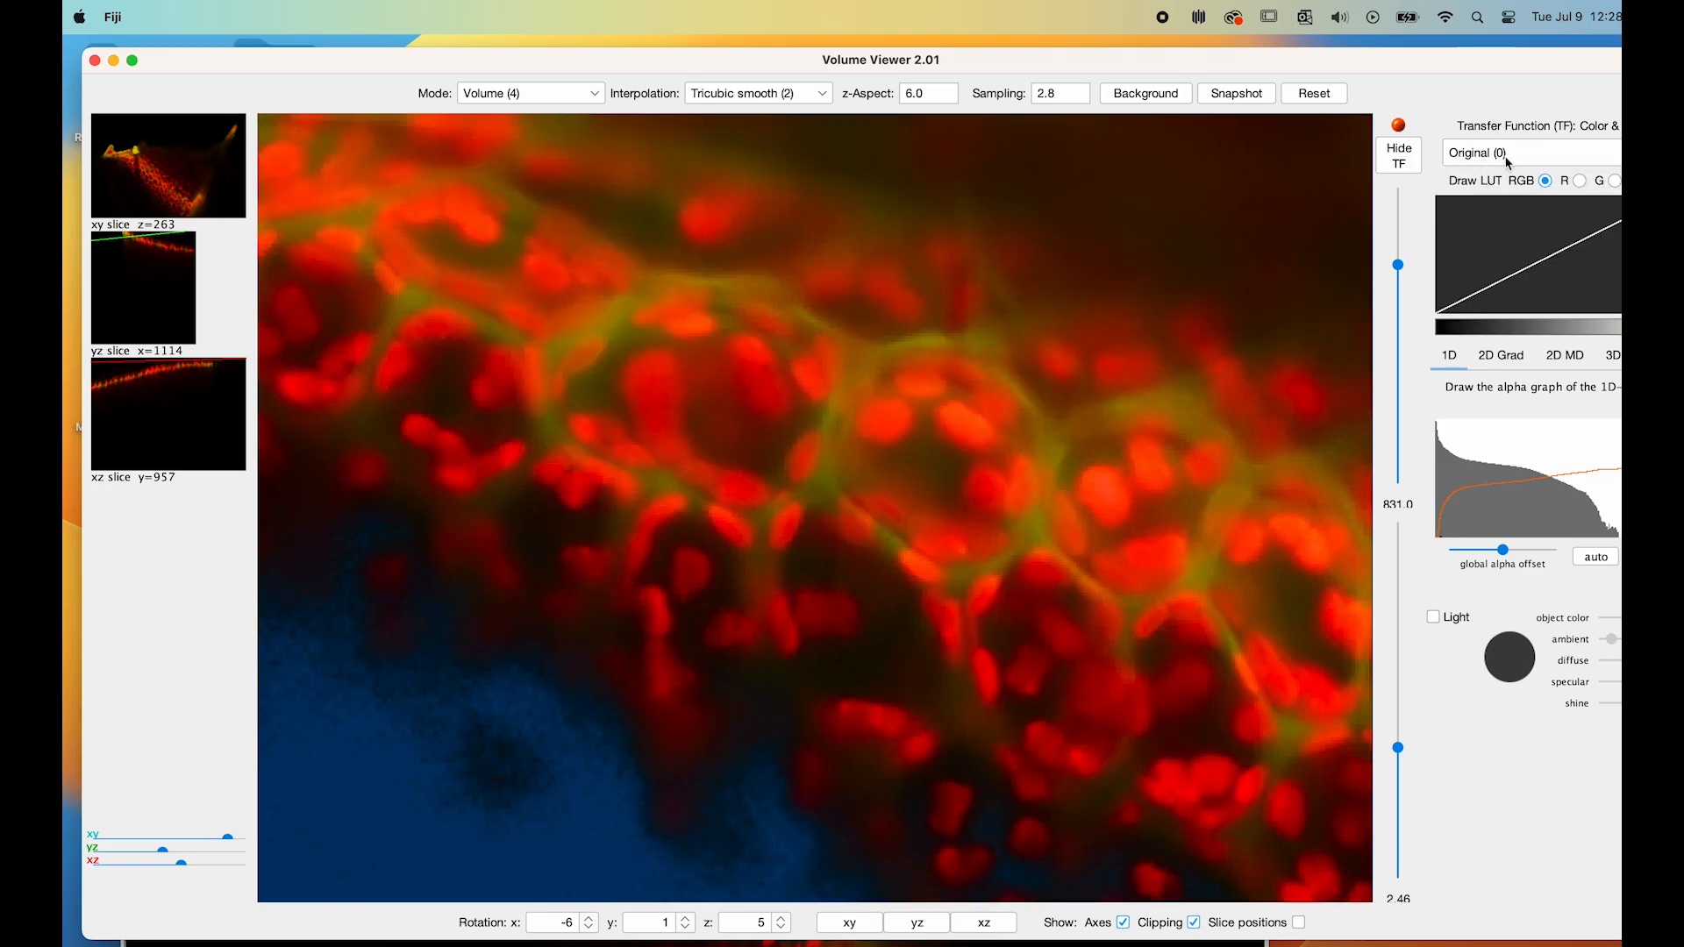
Step: Move the Volume Viewer window to reveal all transfer function settings and open the 2D Grad alpha settings
{"action": "left_click_drag", "start_coordinate": [1503, 68], "coordinate": [1355, 62]}
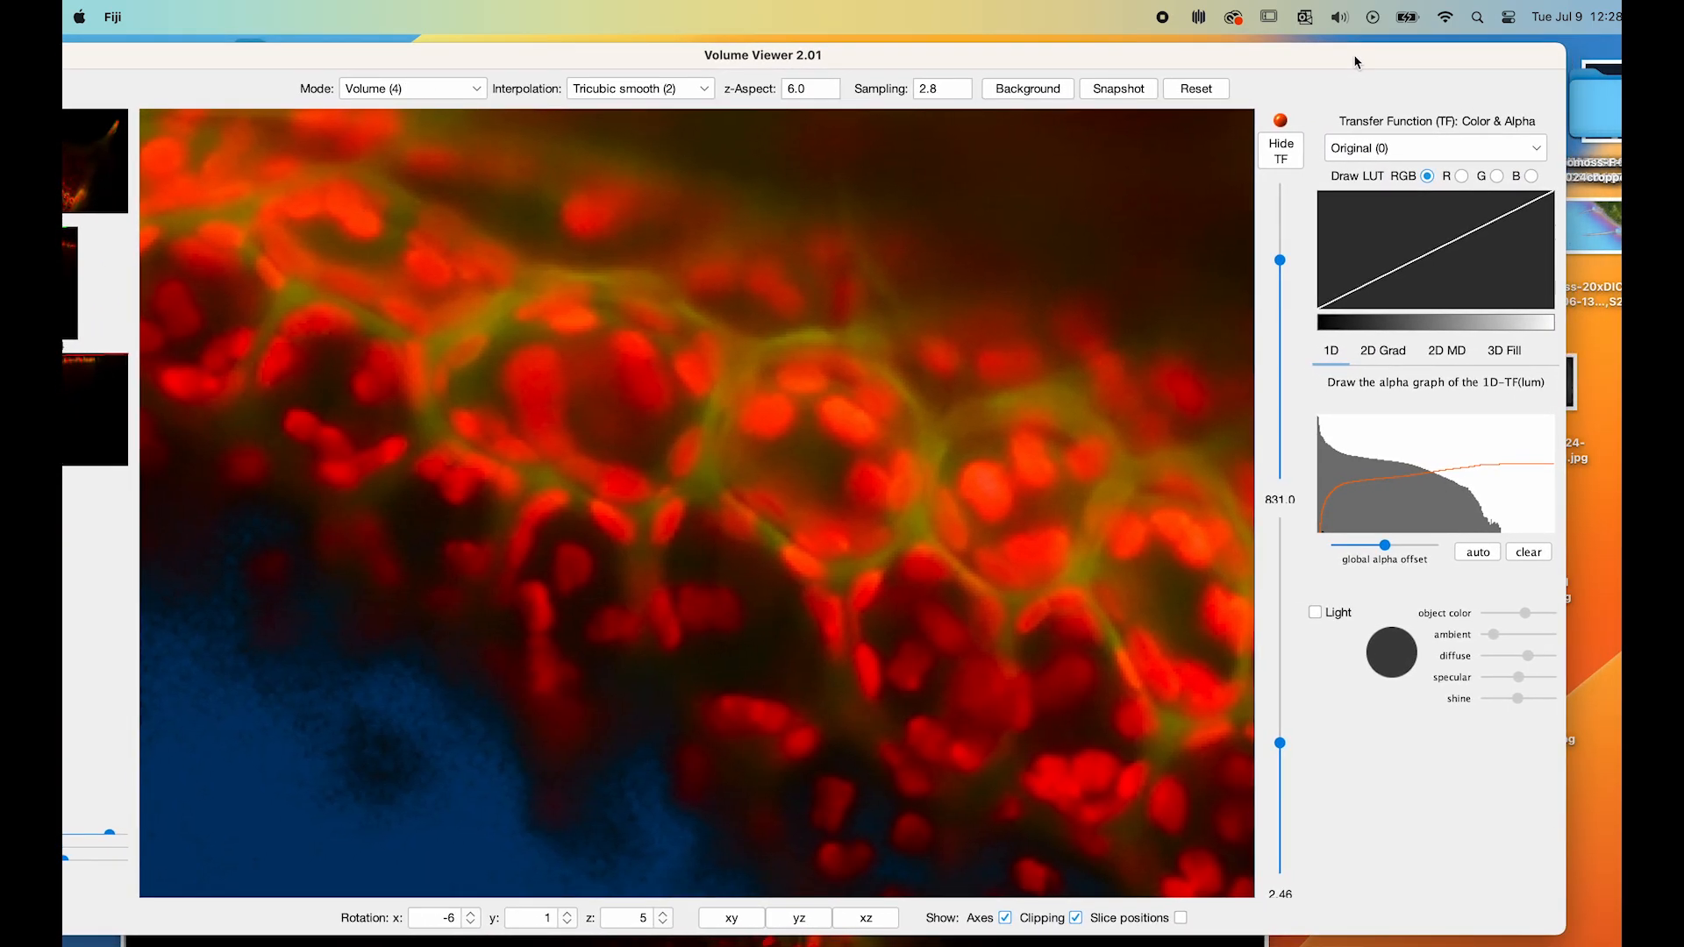
{"action": "left_click", "coordinate": [1384, 355]}
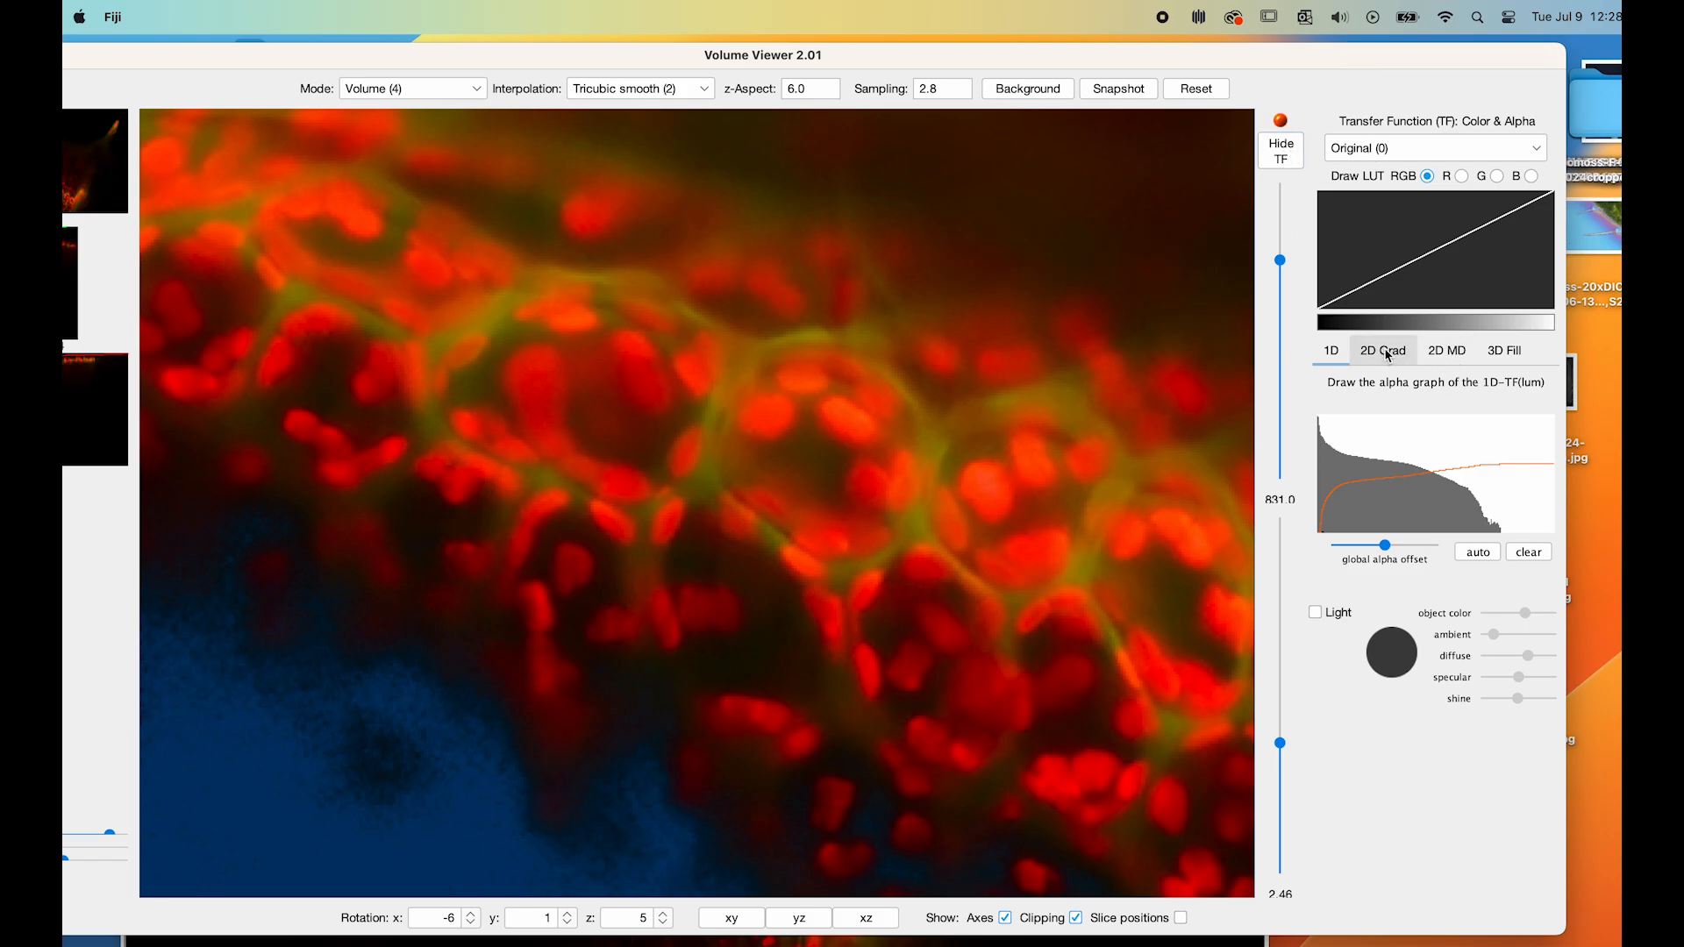